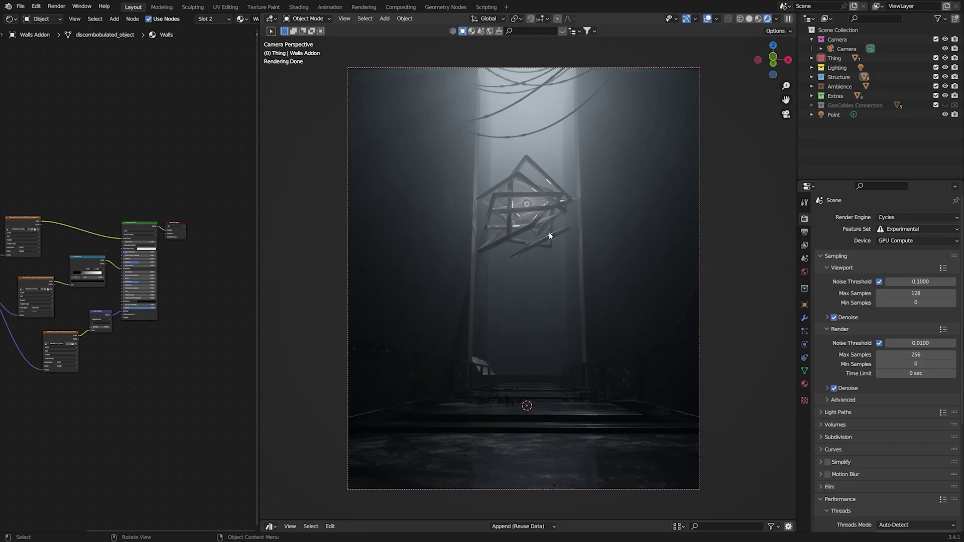
- Pick out the individual square frames of the hanging sculpture in the rendered camera view
click(554, 195)
click(547, 173)
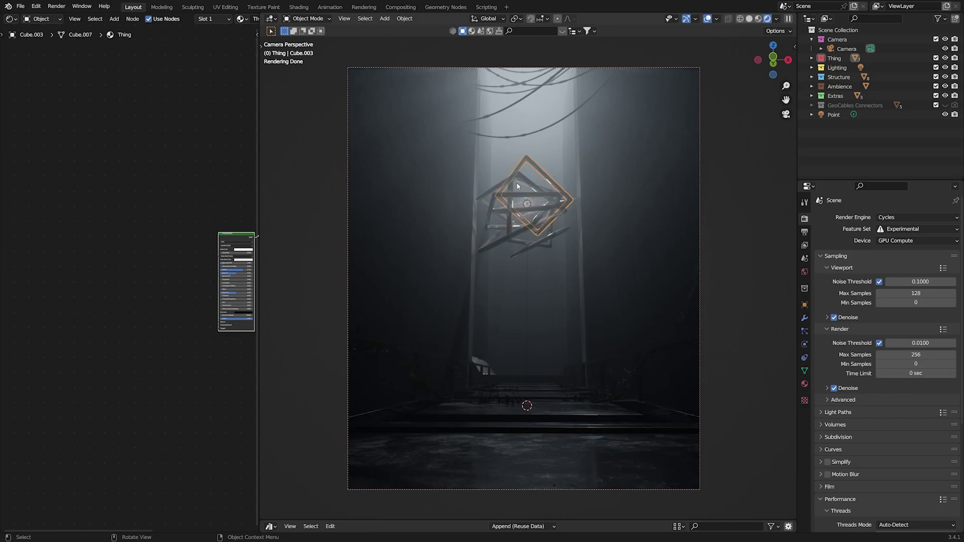
click(537, 196)
click(543, 211)
click(543, 229)
click(546, 248)
click(548, 243)
- Show the scene in solid shading and examine the walls, walkway, cables and hanging sculpture from several angles
click(749, 18)
middle_drag(568, 231, 573, 300)
scroll(552, 250, down, 5)
scroll(556, 300, up, 5)
scroll(568, 250, down, 5)
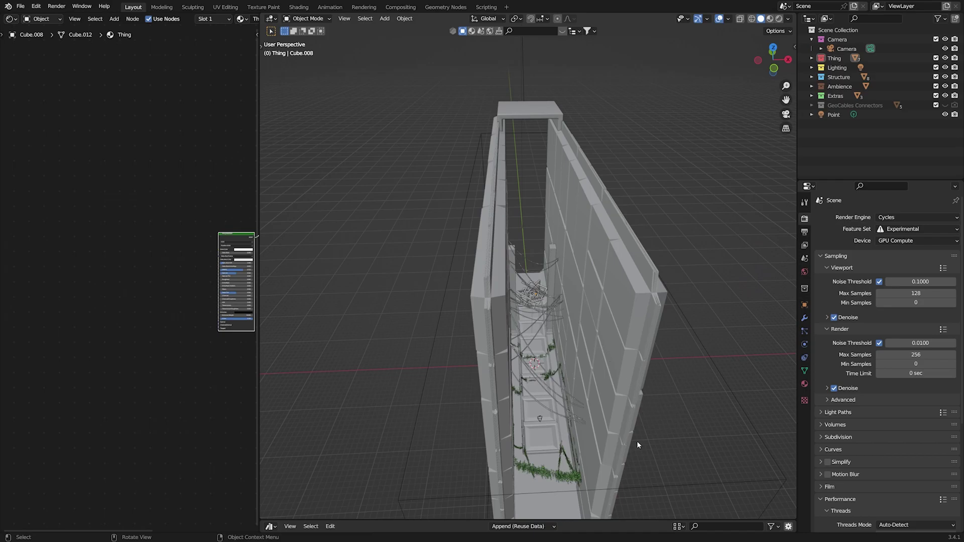
middle_drag(638, 445, 443, 361)
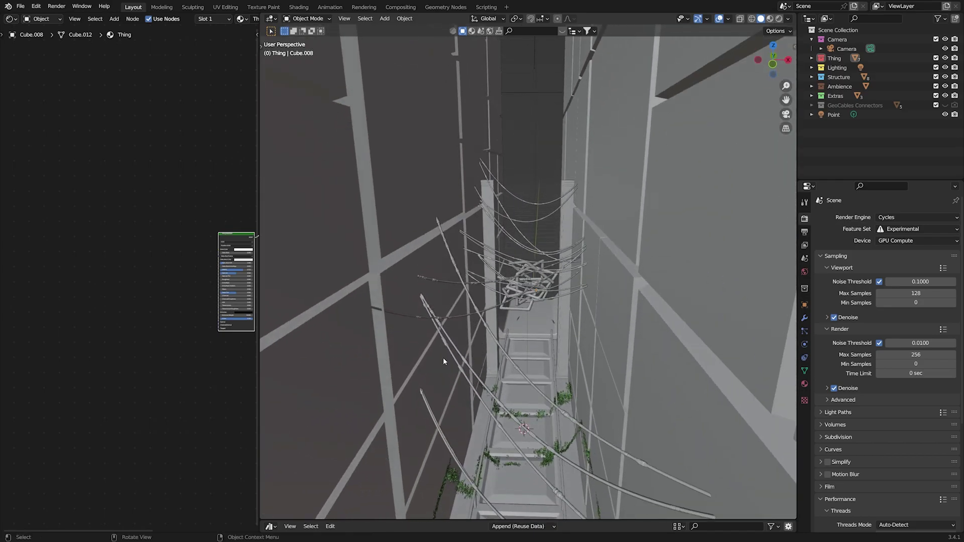
middle_drag(618, 382, 596, 370)
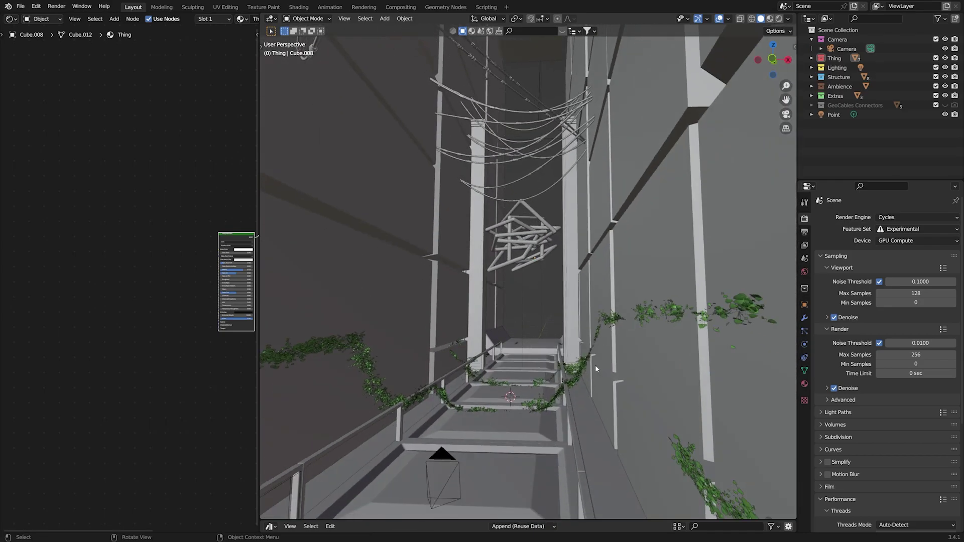
click(612, 317)
click(541, 299)
middle_drag(541, 299, 545, 350)
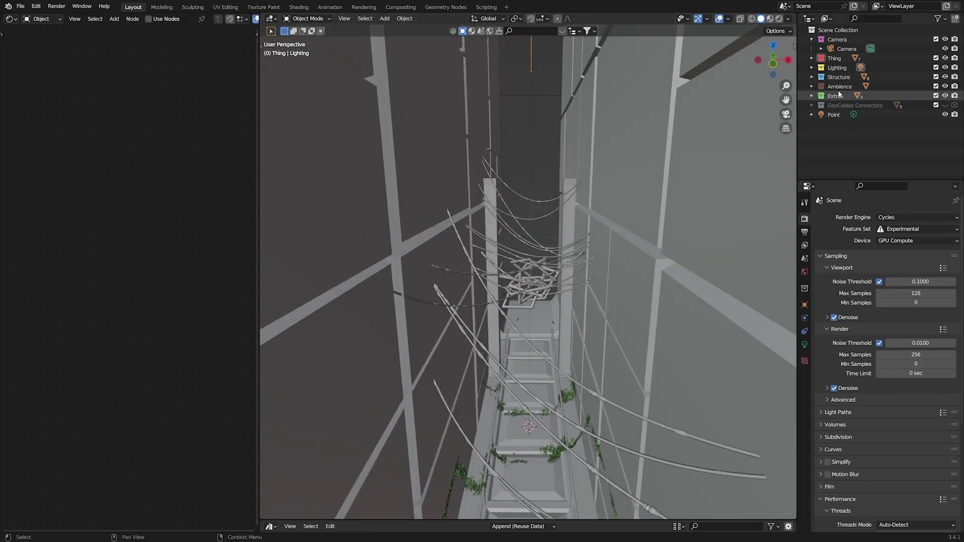
- Hide every collection except Camera and Thing in the viewport, and collapse the Camera collection
drag(945, 69, 943, 116)
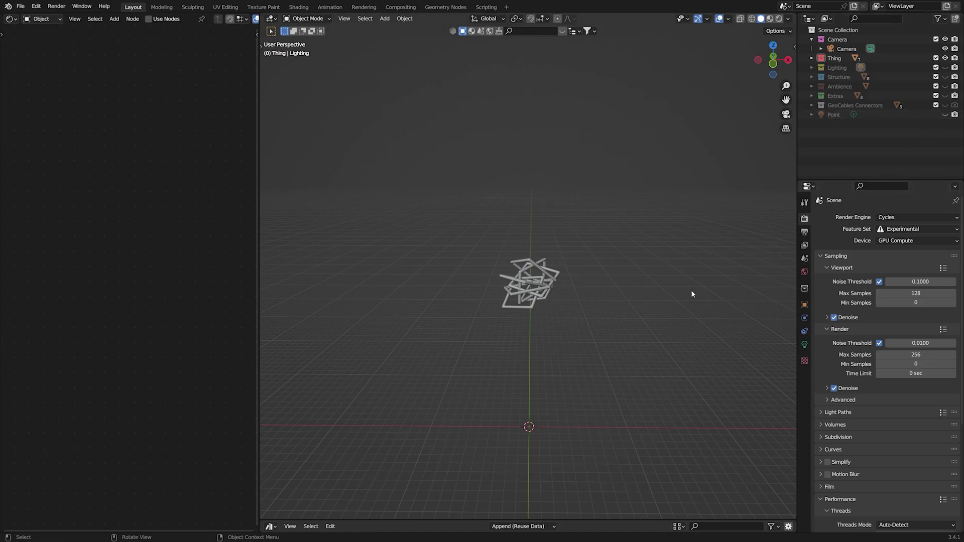
middle_drag(691, 290, 628, 252)
click(812, 39)
- Examine the isolated sculpture of interlocking square frames up close from several angles
middle_drag(504, 324, 523, 339)
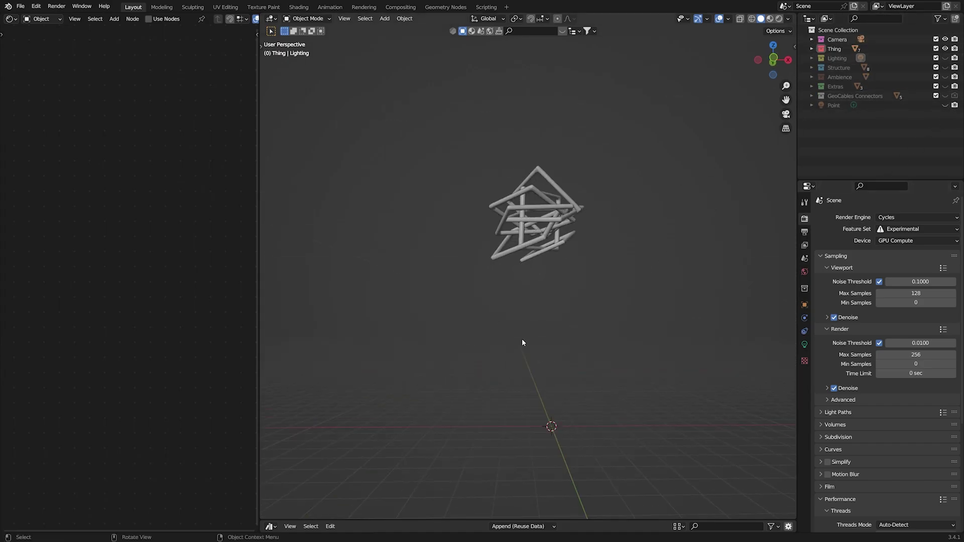
middle_drag(575, 286, 566, 309)
drag(454, 187, 608, 336)
click(608, 336)
scroll(579, 278, up, 10)
scroll(579, 278, down, 10)
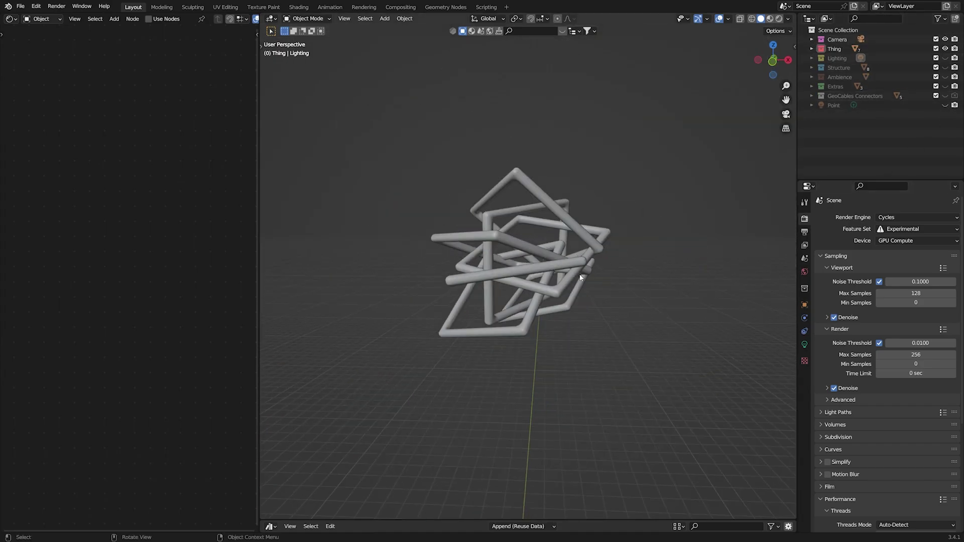
middle_drag(579, 277, 579, 314)
scroll(580, 311, up, 5)
scroll(578, 302, down, 3)
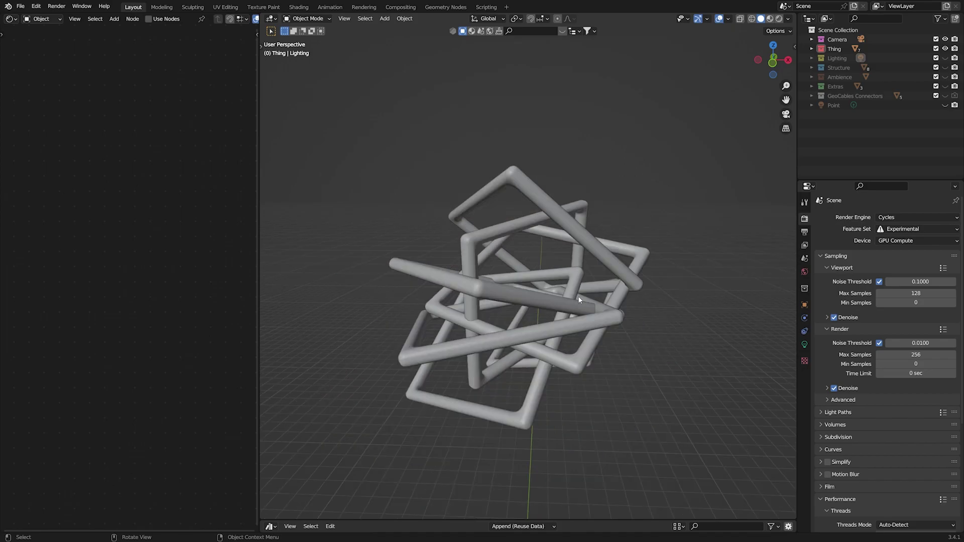
middle_drag(575, 334, 553, 351)
- Save the file and view the isolated sculpture through the scene camera
key(ctrl+s)
key(KP_0)
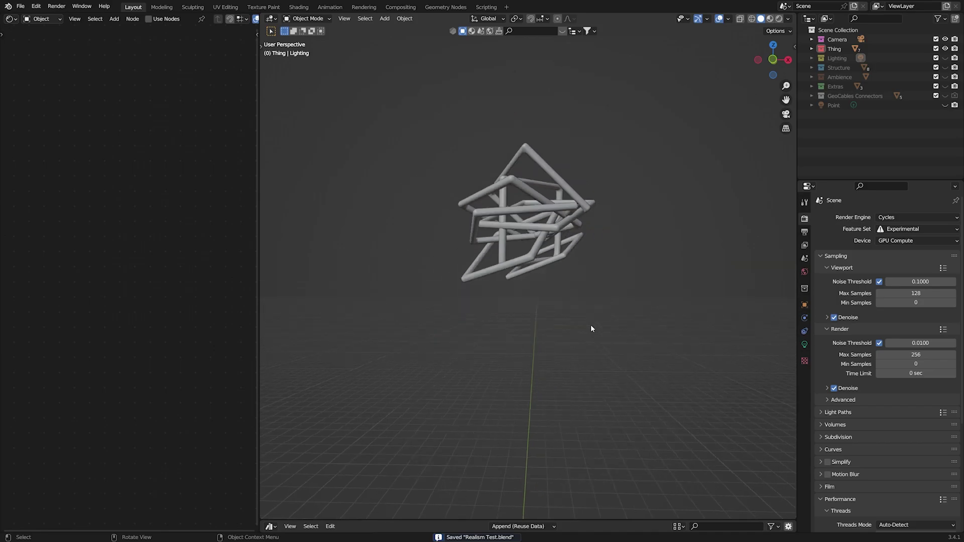
drag(435, 138, 533, 249)
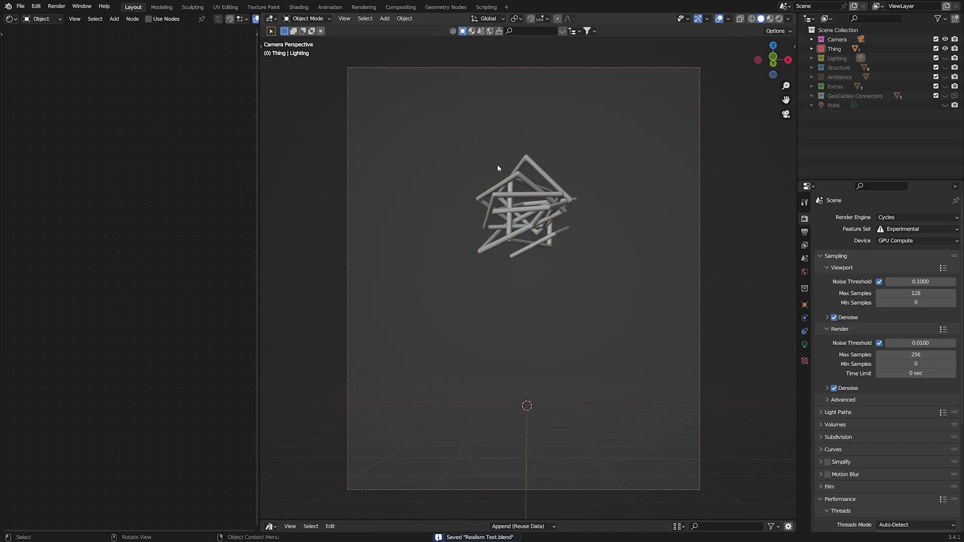
- Select the sculpture's uppermost frame and examine its complete material node setup
middle_drag(497, 166, 581, 280)
scroll(527, 310, up, 5)
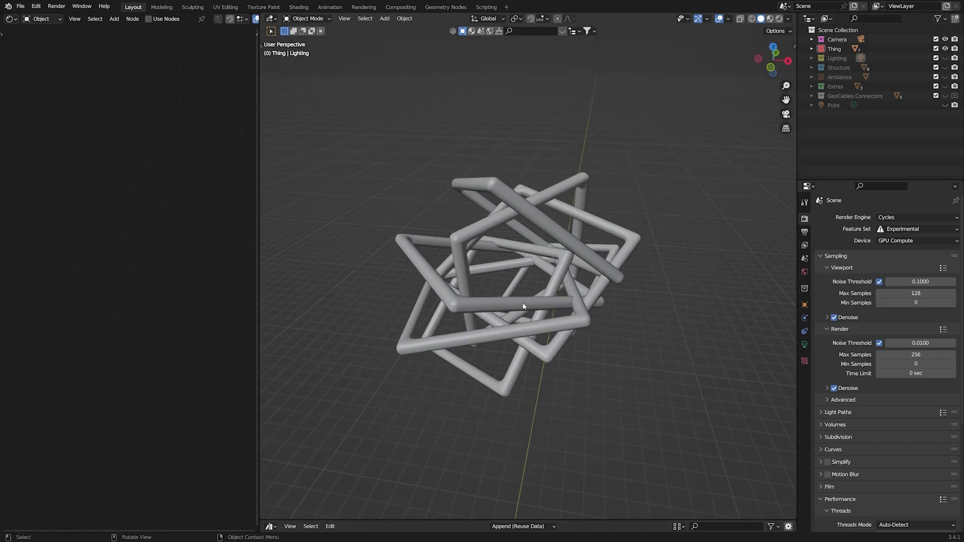
click(551, 225)
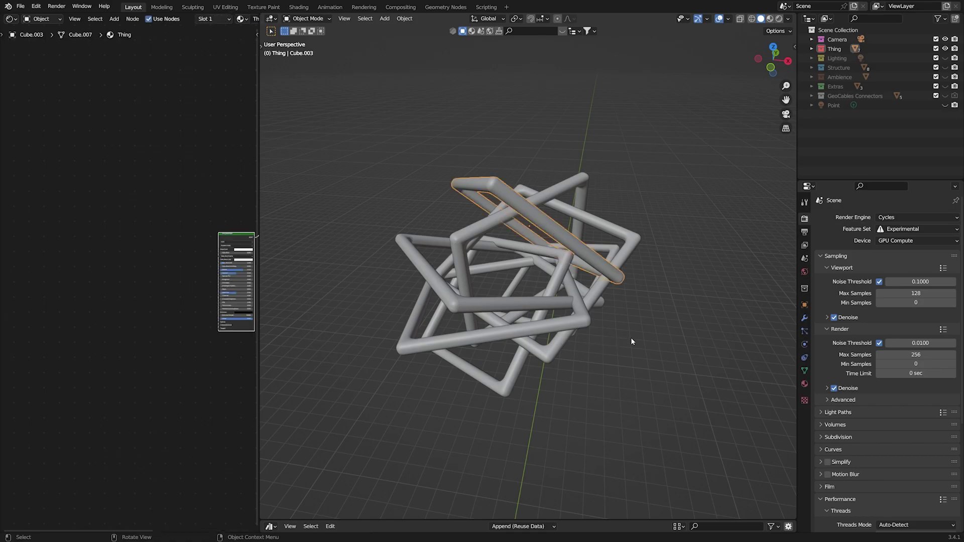
key(Home)
scroll(158, 311, up, 3)
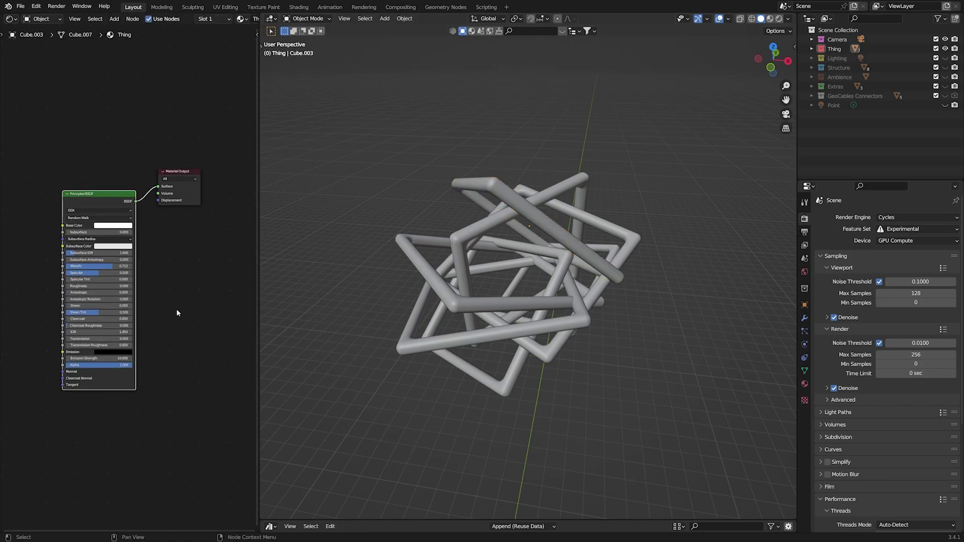
scroll(522, 344, up, 3)
- Select the wide frame across the sculpture's middle and inspect its mesh in Edit Mode
middle_drag(546, 323, 526, 310)
click(527, 309)
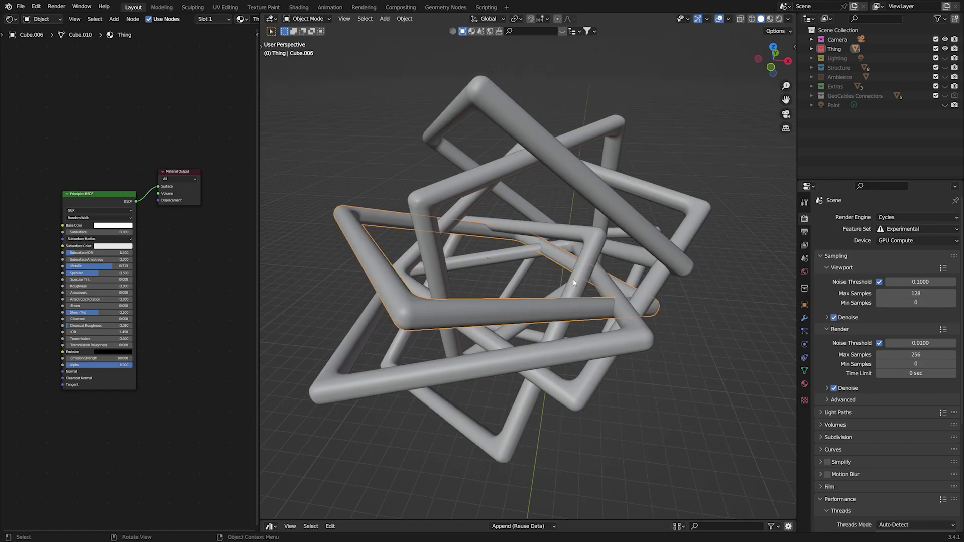
key(Tab)
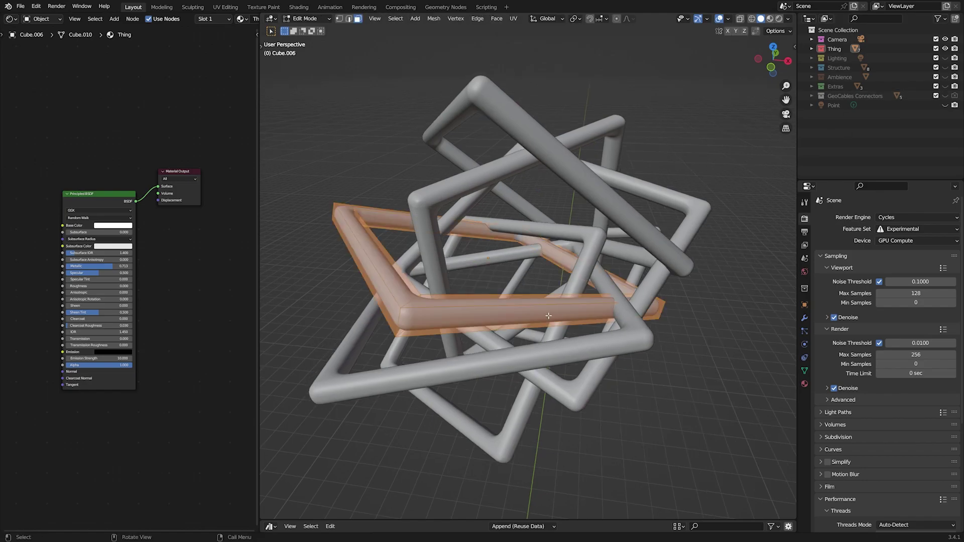
key(Tab)
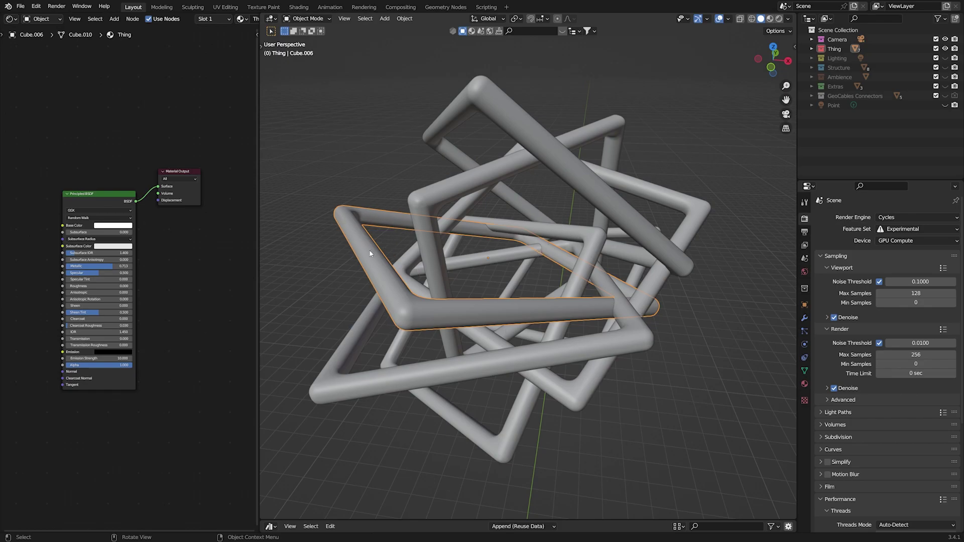
- Compare the selected frame with and without its Bevel modifier in the viewport
click(804, 318)
click(914, 234)
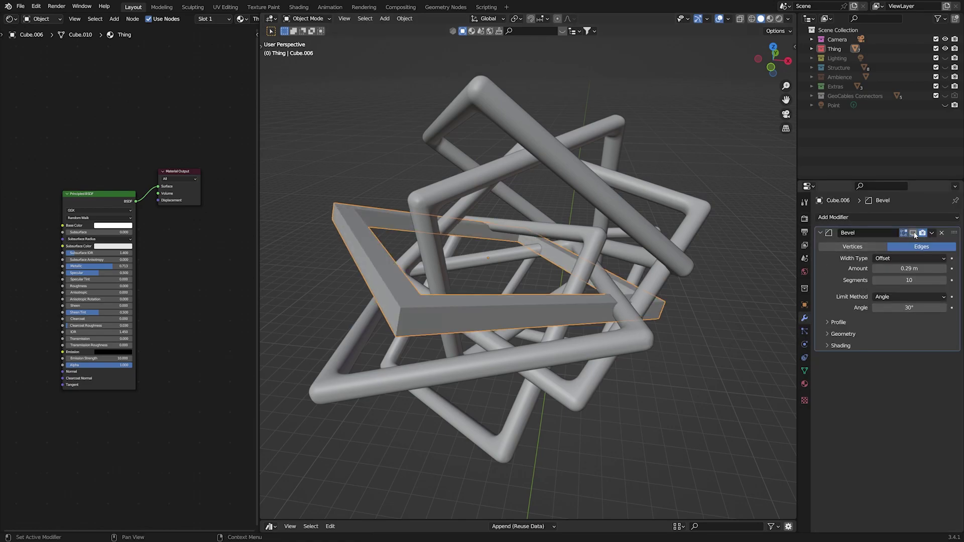
click(914, 234)
click(710, 370)
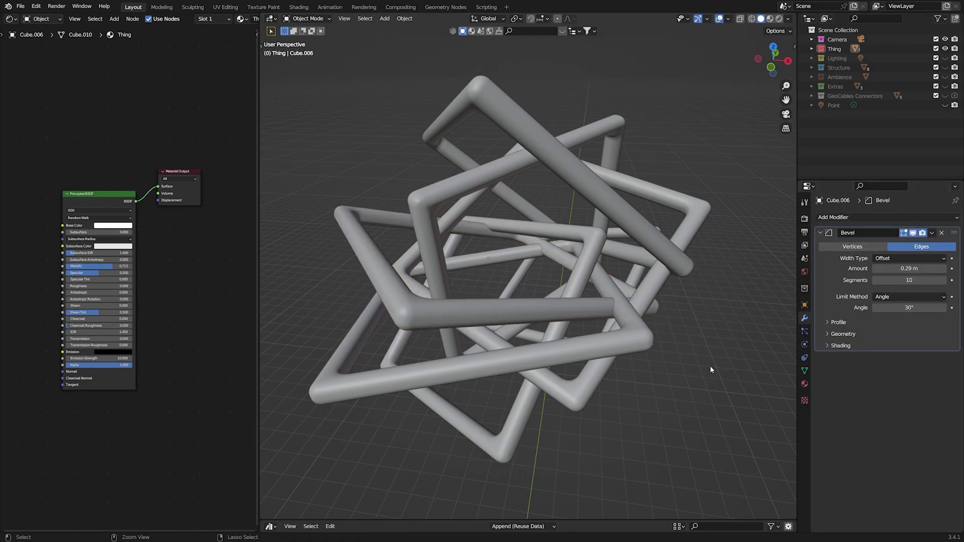
- Save the file and show all hidden collections again except GeoCables Connectors in the camera view
key(ctrl+s)
key(KP_0)
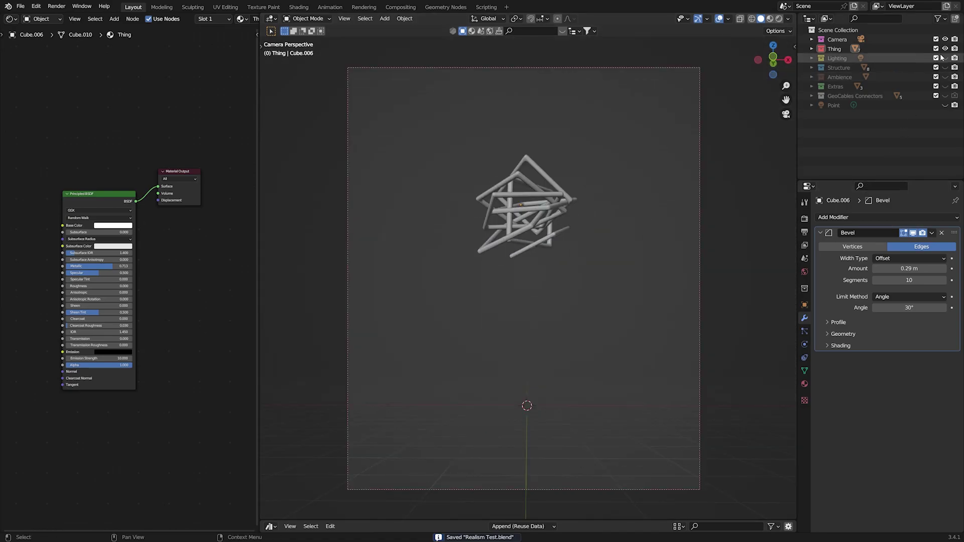
drag(945, 58, 946, 111)
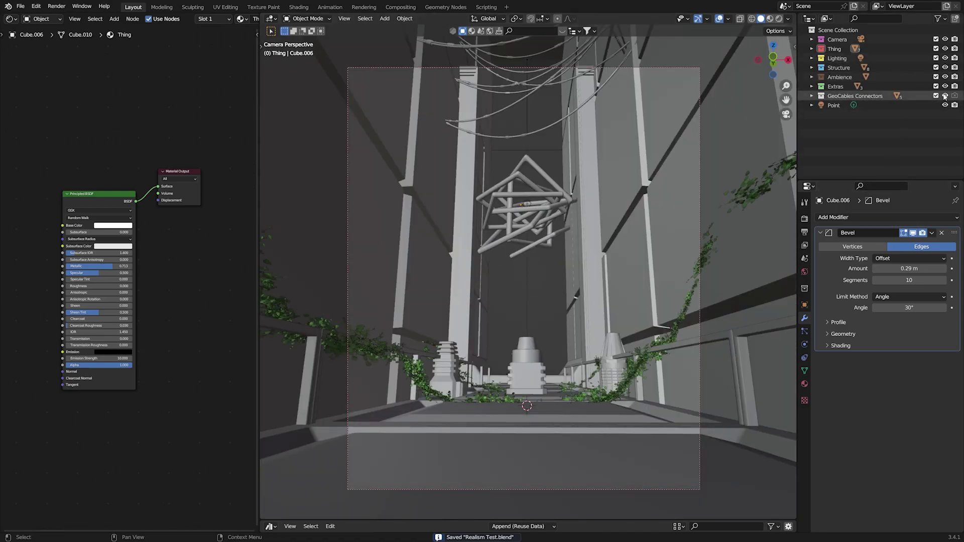
click(946, 95)
- Select the point light inside the sculpture and preview the scene in rendered shading
click(834, 105)
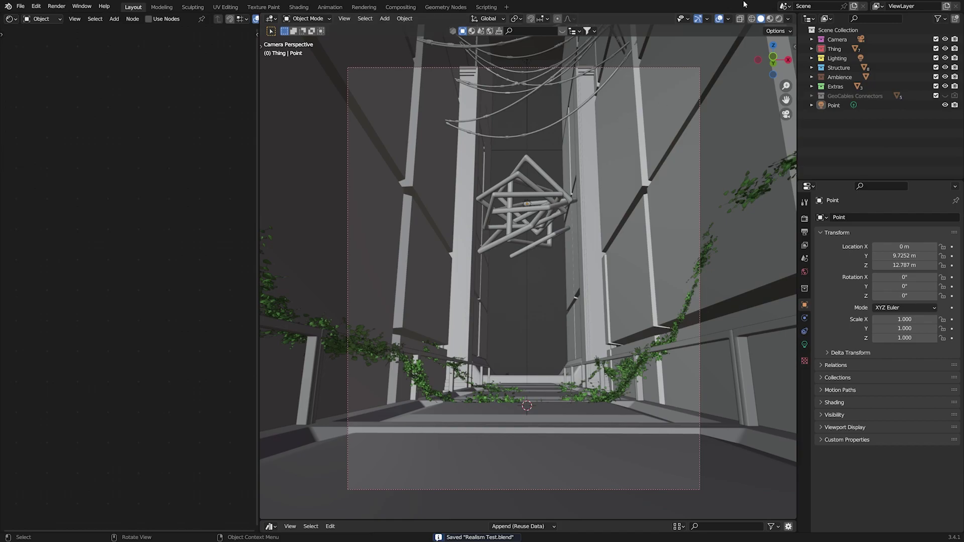
click(779, 19)
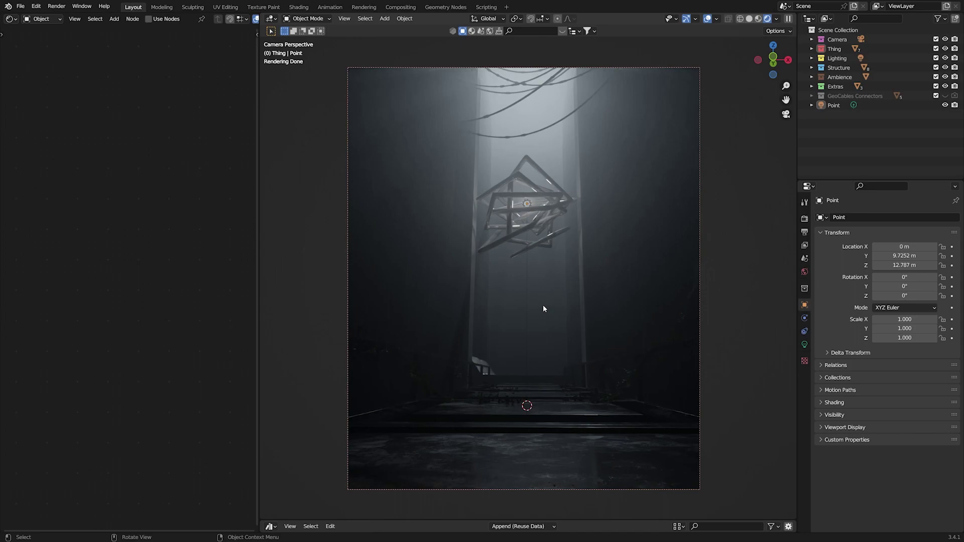
key(ctrl+z)
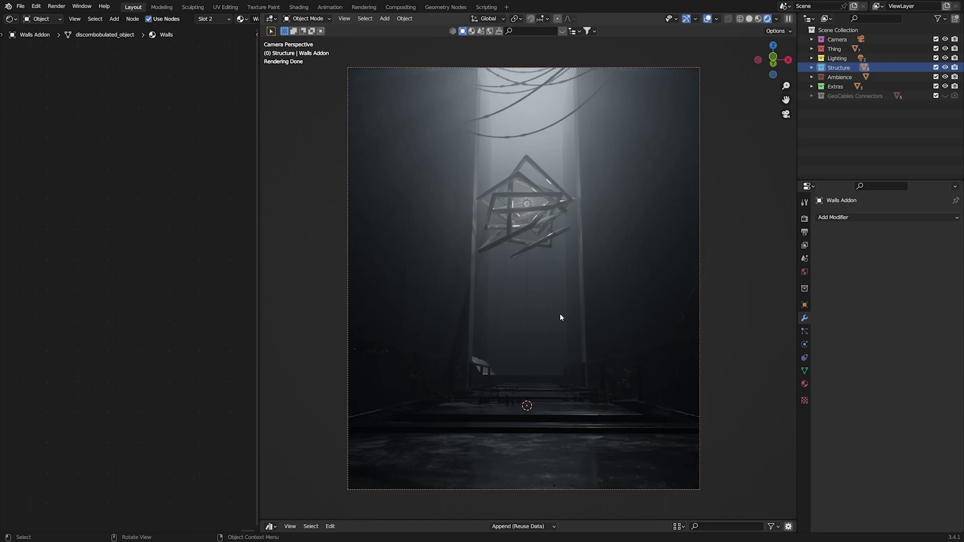
- Return to solid shading and hide the Ambience, Extras, Thing and Lighting collections
click(750, 18)
mouse_move(498, 290)
middle_down()
mouse_move(513, 438)
mouse_move(512, 415)
middle_up()
drag(944, 76, 947, 86)
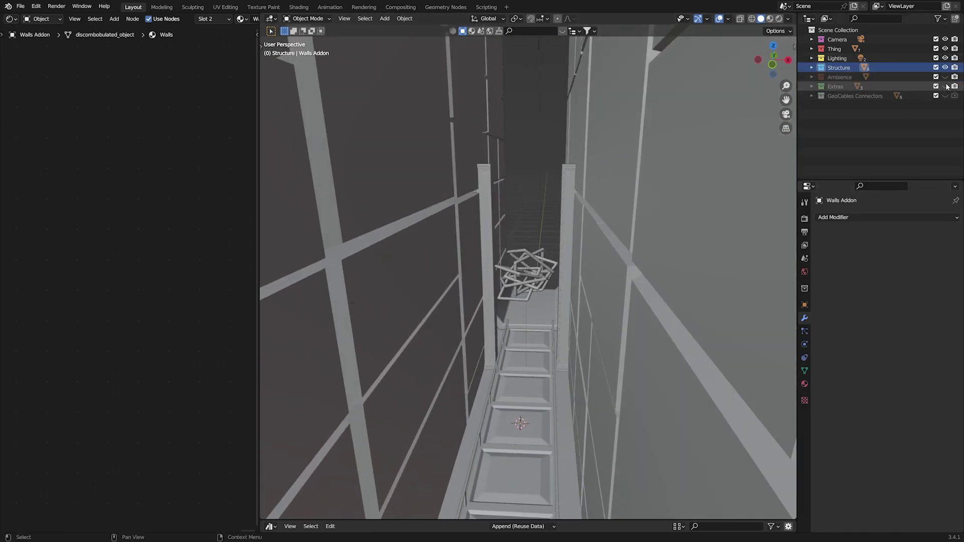
click(945, 49)
click(943, 59)
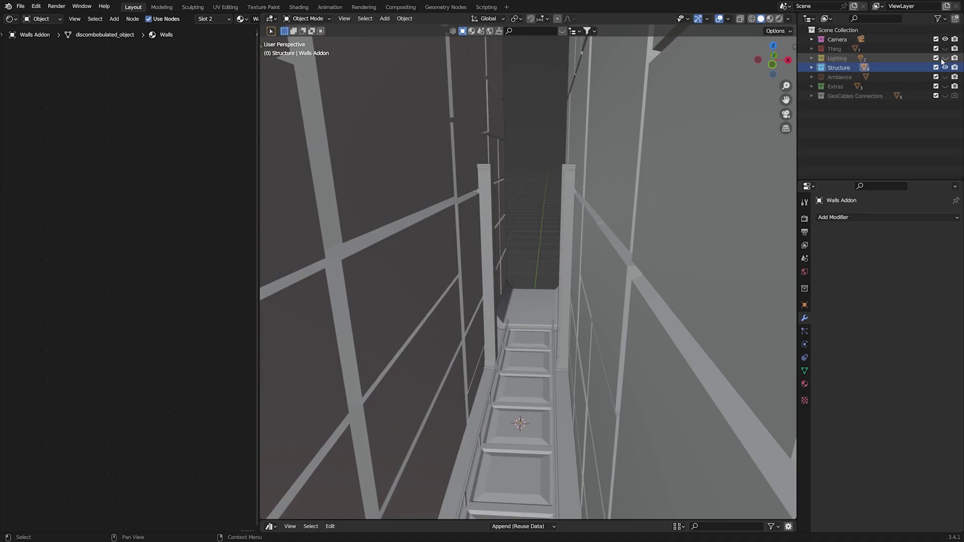
- Examine the bare corridor from several distances and expand the Structure collection to list its objects
middle_drag(597, 263, 558, 243)
scroll(520, 259, down, 5)
scroll(557, 313, up, 5)
scroll(557, 315, down, 2)
scroll(545, 323, up, 5)
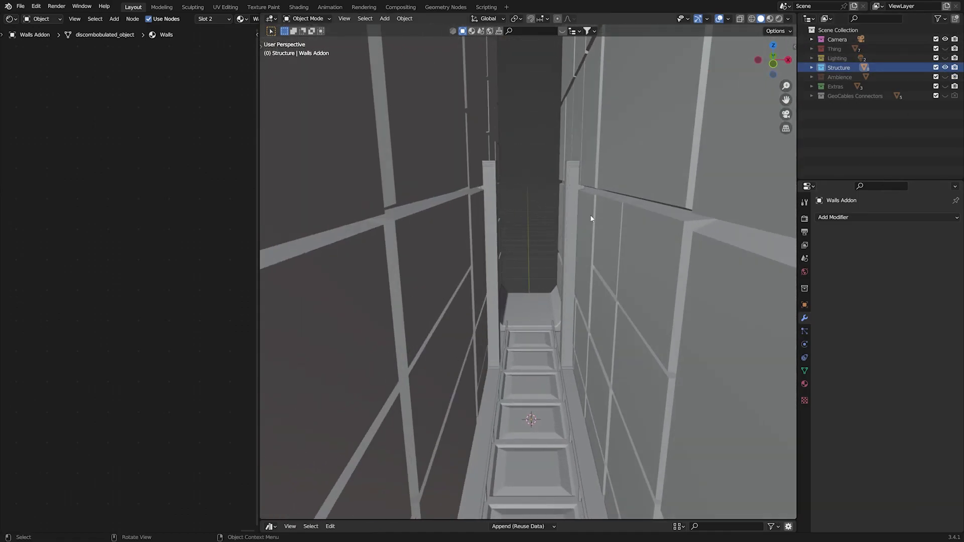
click(812, 68)
scroll(555, 244, down, 2)
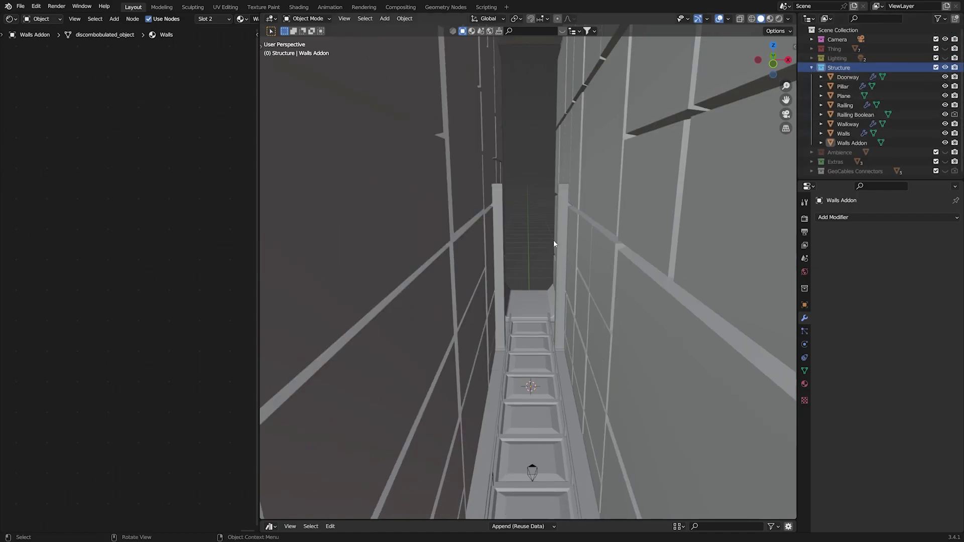
scroll(555, 244, down, 8)
- Hide all Structure objects except the Walkway and Railing Boolean
click(528, 343)
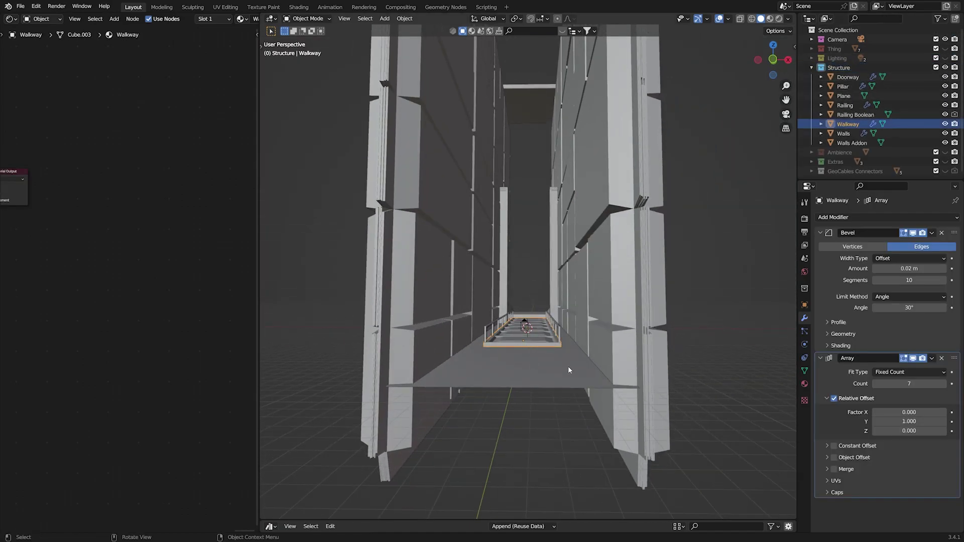
key(alt+a)
middle_drag(516, 335, 519, 354)
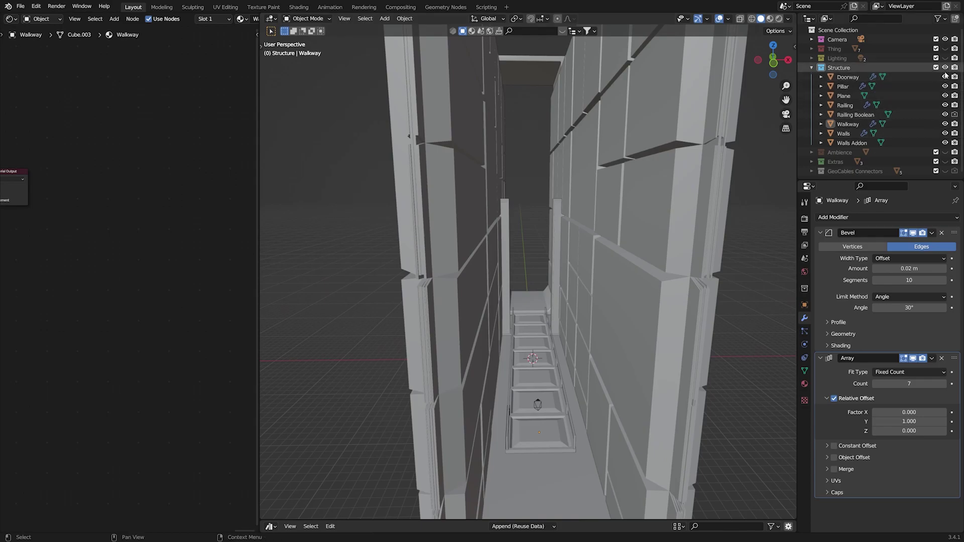
drag(945, 77, 944, 143)
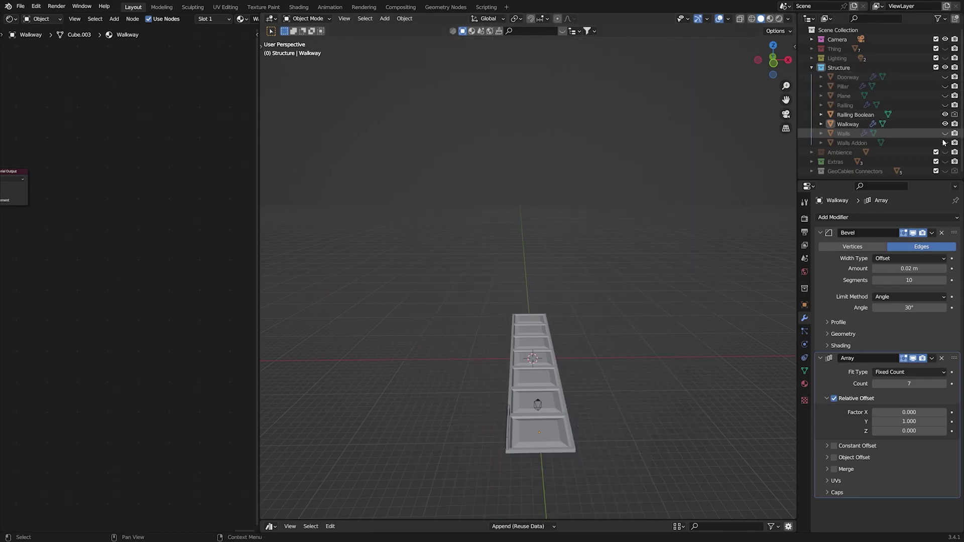
- Save the file and hide the Railing Boolean so the Walkway is isolated
middle_drag(578, 392, 495, 396)
shift+middle_drag(494, 396, 671, 317)
scroll(564, 343, up, 8)
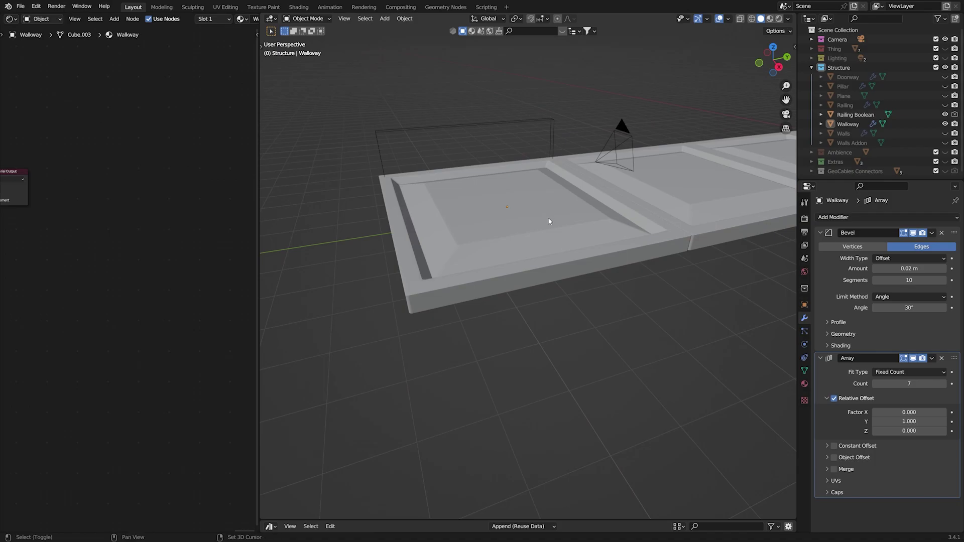
shift+middle_drag(548, 218, 556, 288)
key(ctrl+s)
middle_drag(615, 295, 532, 284)
click(946, 114)
- Try to move the recessed centre face of the first walkway segment in Edit Mode, freely and along Z
click(576, 294)
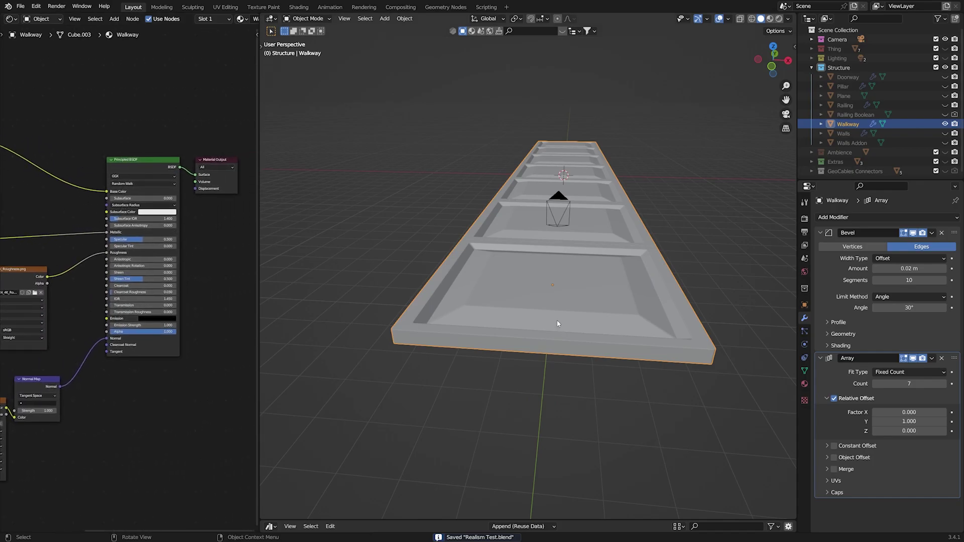
key(Tab)
click(597, 319)
key(g)
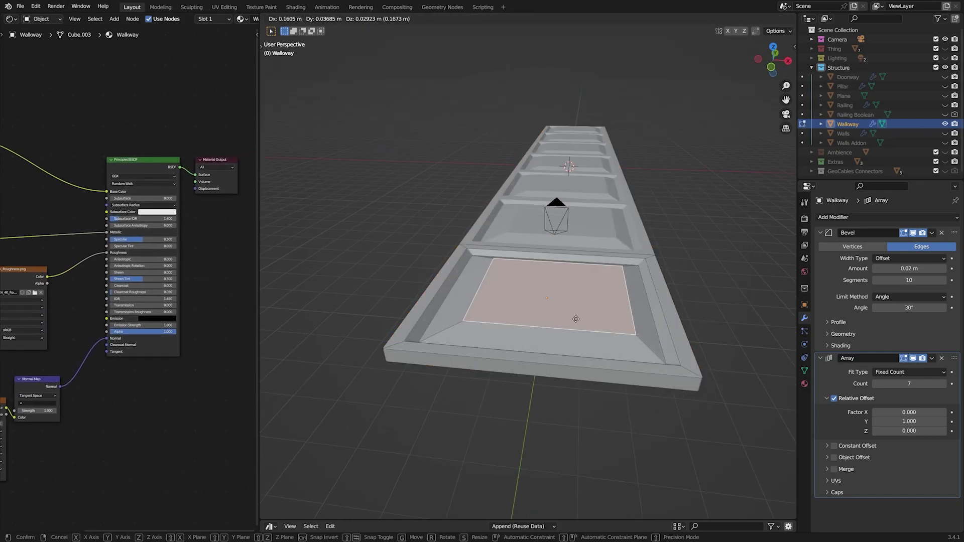
right_click(576, 319)
key(g)
key(z)
right_click(594, 312)
key(Tab)
click(733, 299)
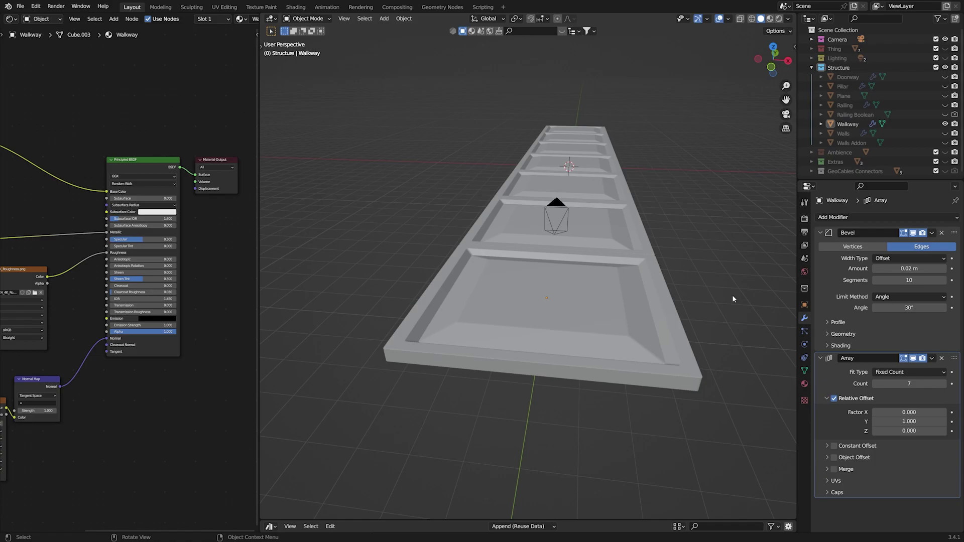
- Save the file and examine the arrayed Walkway along its whole length from the side and the front
key(ctrl+s)
key(ctrl+z)
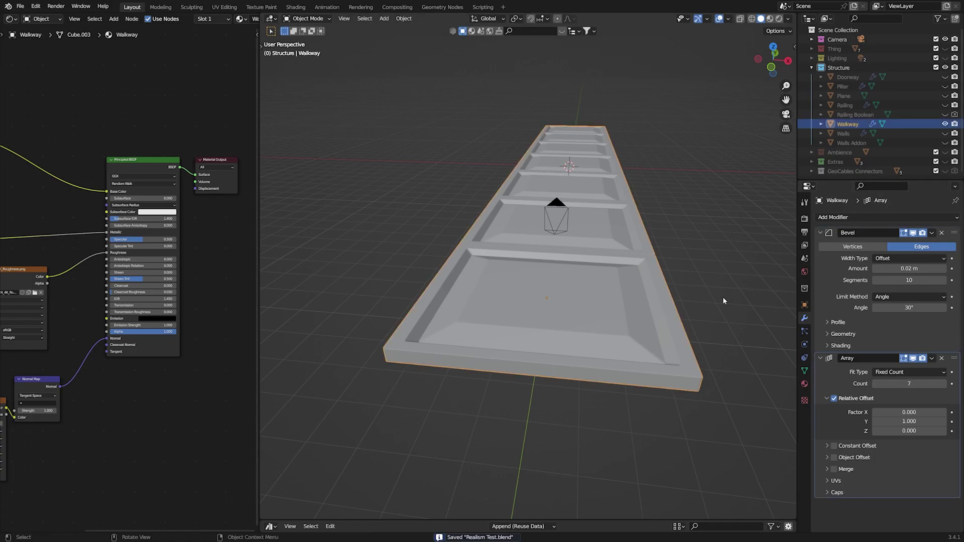
middle_drag(723, 298, 421, 332)
scroll(503, 304, down, 3)
click(495, 326)
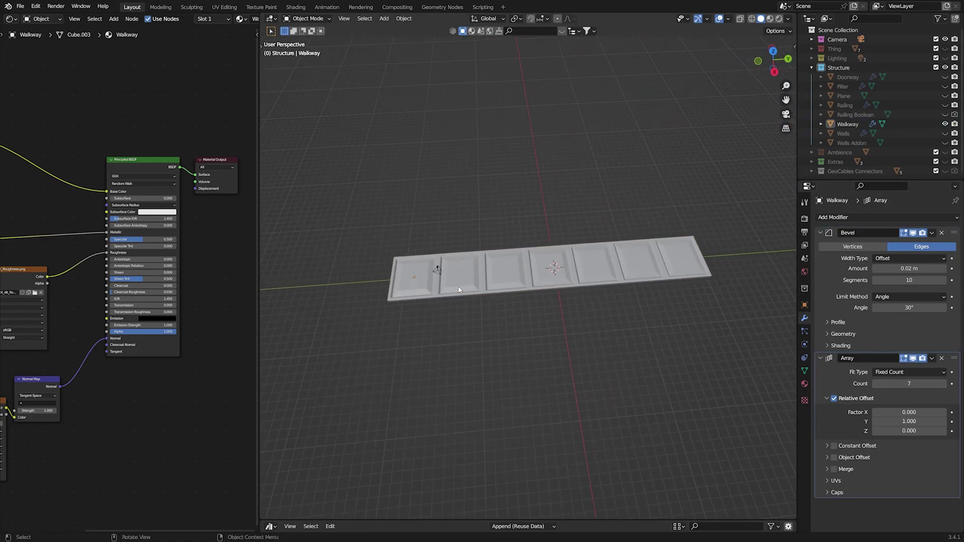
key(ctrl+s)
middle_drag(430, 293, 605, 296)
scroll(613, 275, up, 6)
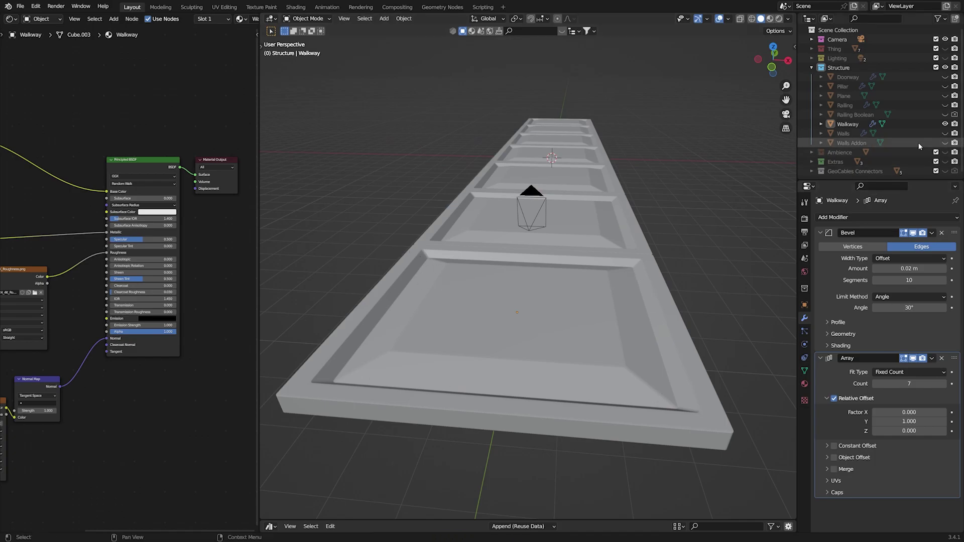
- Show the Walls on both sides of the Walkway and open their mesh in Edit Mode
click(945, 133)
scroll(568, 186, down, 5)
middle_drag(568, 186, 552, 220)
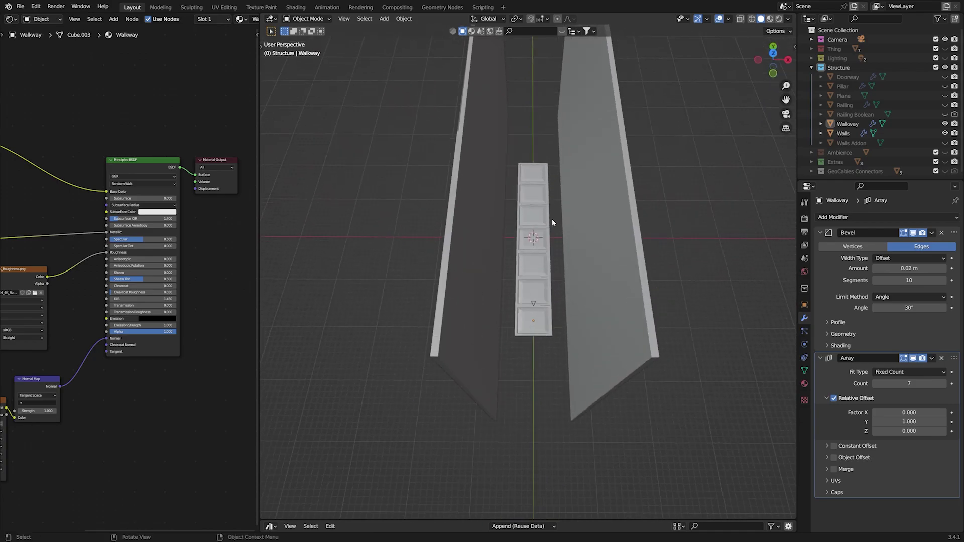
click(477, 190)
scroll(477, 190, up, 2)
middle_drag(494, 211, 539, 236)
key(Tab)
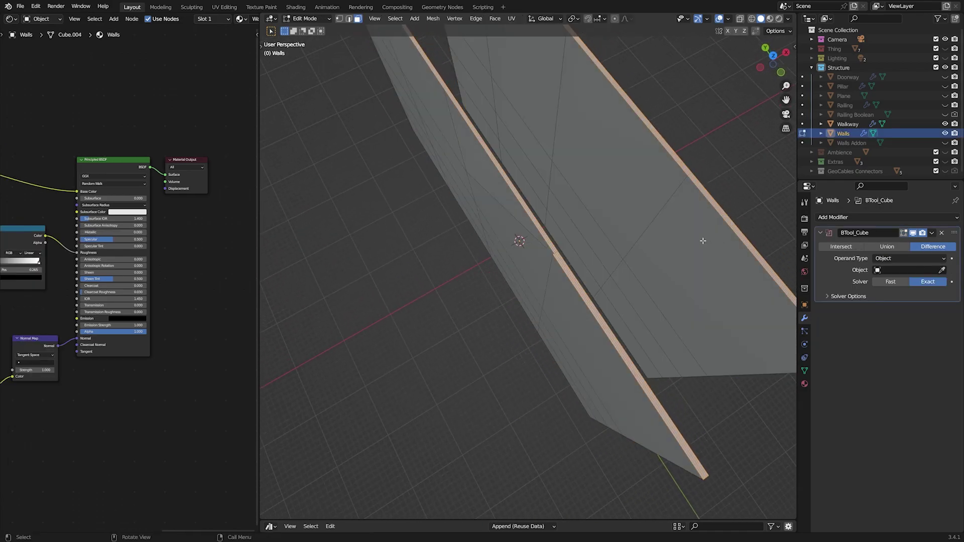
- Return the Walls to Object Mode with nothing selected and save the file
middle_drag(702, 241, 590, 183)
scroll(522, 194, down, 7)
key(ctrl+Tab)
click(515, 183)
key(alt+a)
key(ctrl+s)
scroll(543, 203, up, 5)
middle_drag(544, 203, 555, 254)
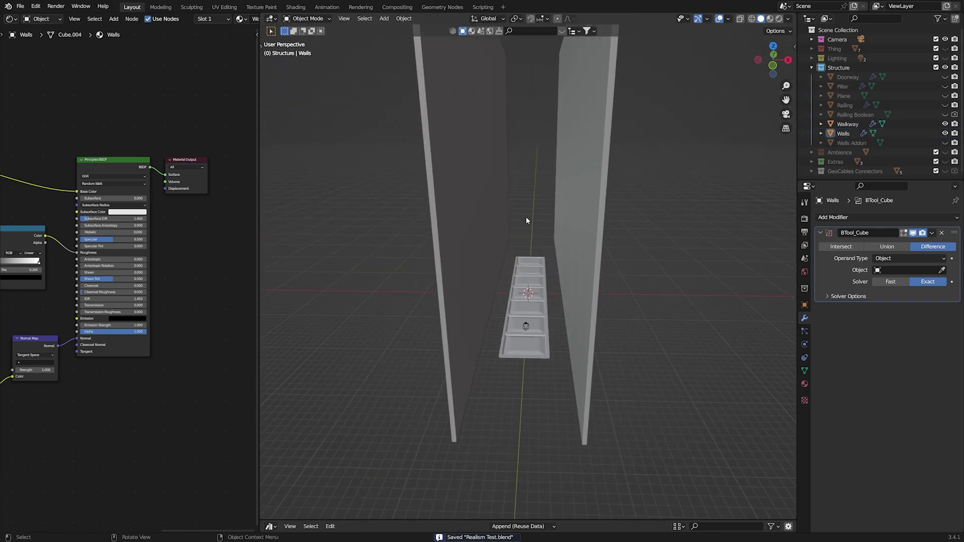
- Check the Walls mesh once more in Edit Mode, returning to Object Mode and deselecting everything
scroll(525, 220, down, 5)
click(505, 210)
key(Tab)
key(ctrl+Tab)
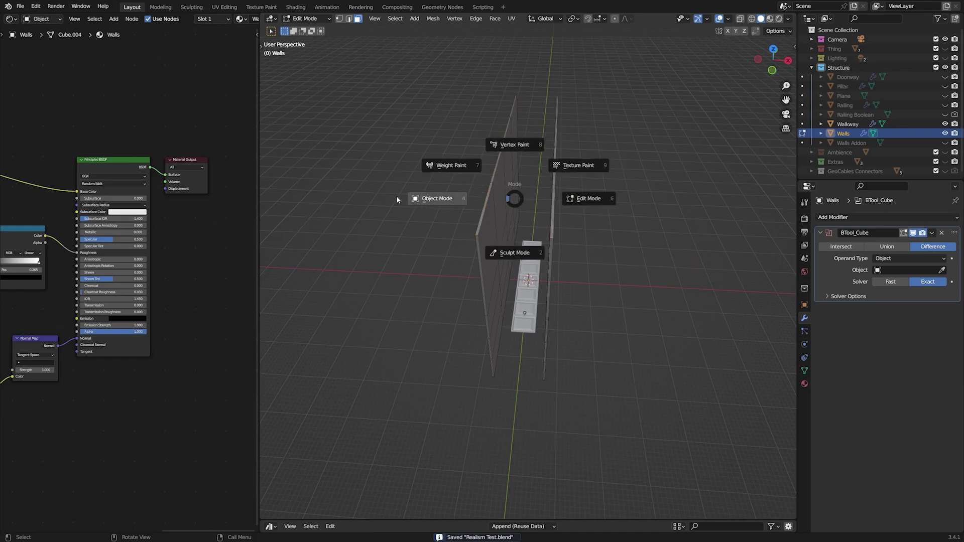
click(396, 200)
click(668, 197)
- Show the Plane that forms the floor between the walls and inspect it under the Walkway
middle_drag(632, 270, 629, 232)
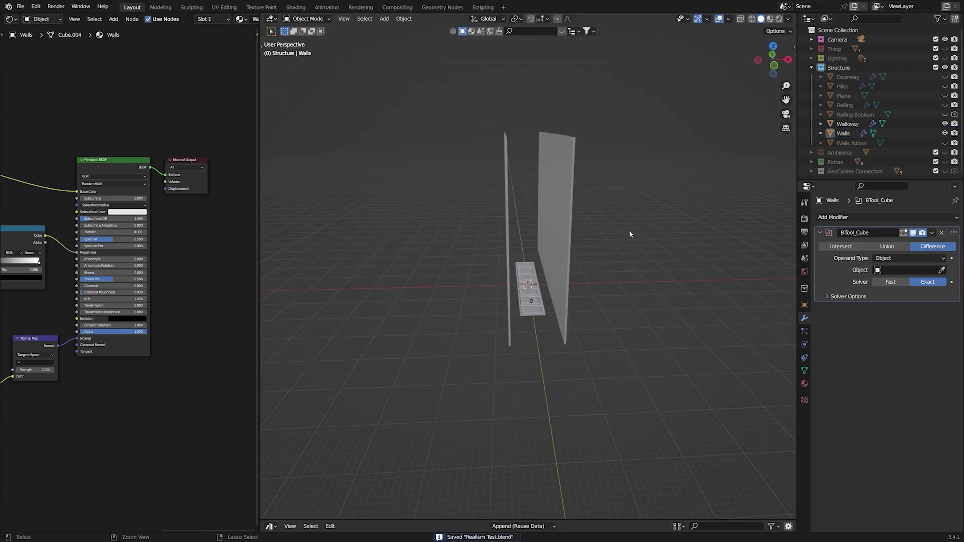
scroll(629, 230, up, 5)
click(945, 96)
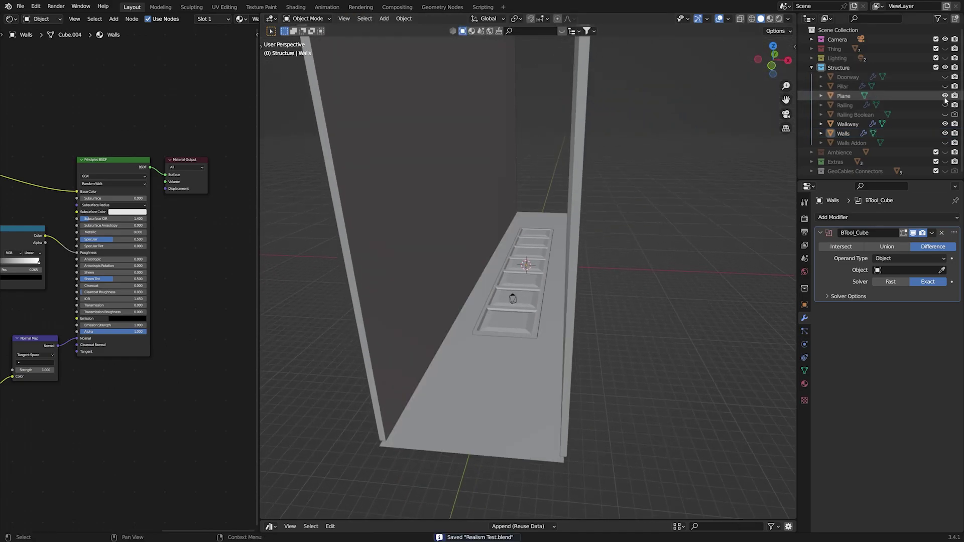
mouse_move(485, 359)
middle_down()
mouse_move(495, 353)
mouse_move(490, 341)
middle_up()
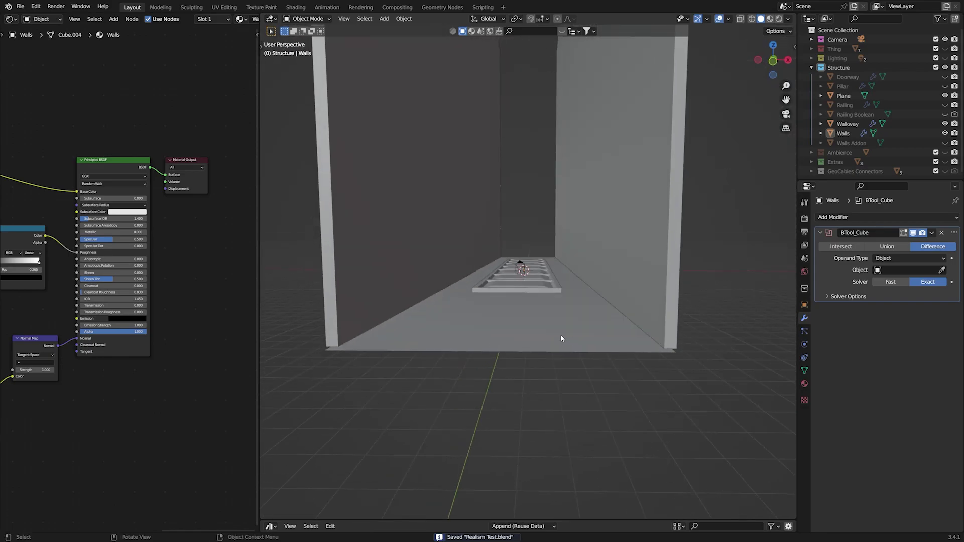
click(561, 339)
mouse_move(581, 340)
middle_down()
mouse_move(576, 312)
mouse_move(668, 321)
mouse_move(573, 306)
mouse_move(545, 324)
mouse_move(612, 274)
mouse_move(622, 231)
mouse_move(598, 330)
mouse_move(592, 309)
middle_up()
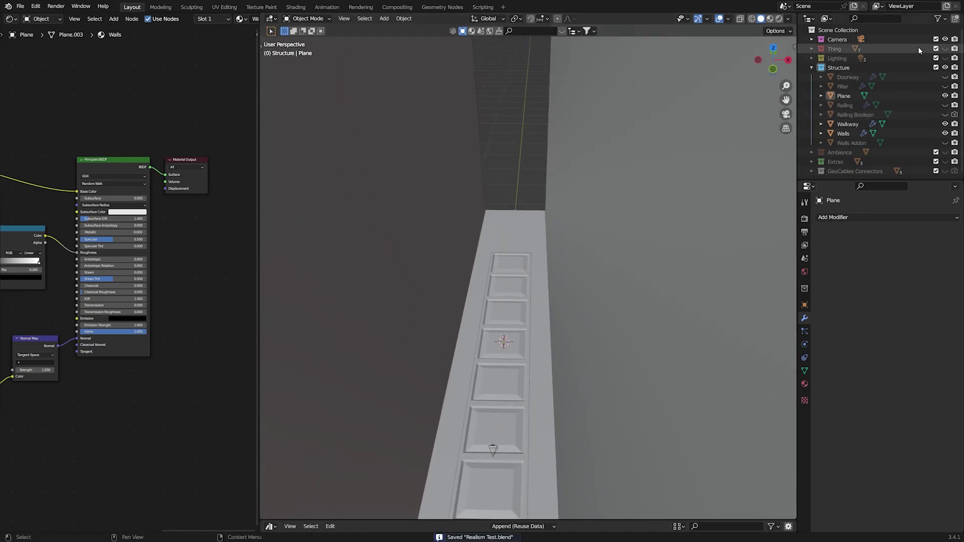
- Show the Thing collection, save the file and view the hanging sculpture through the camera
key(ctrl+s)
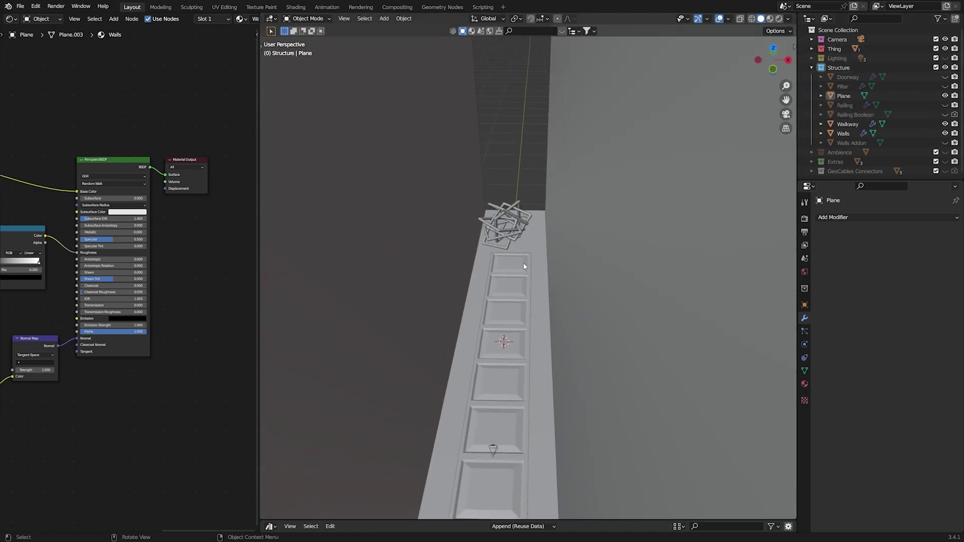
middle_drag(523, 263, 527, 336)
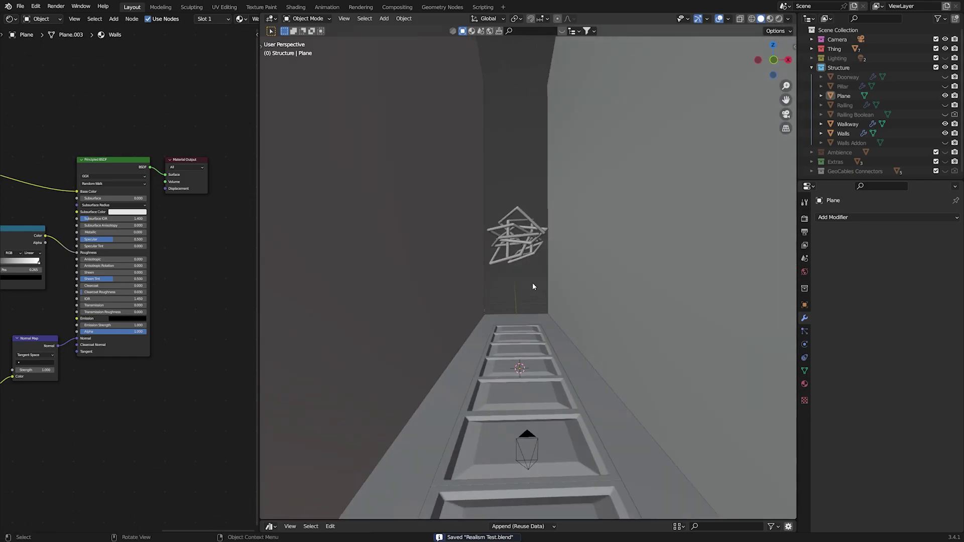
key(KP_0)
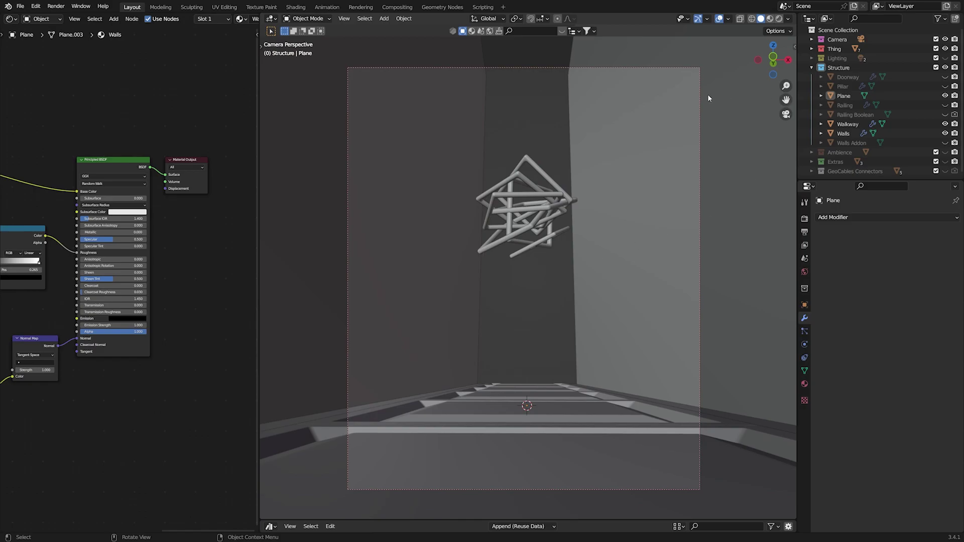
click(787, 19)
- Show the Pillar object in the Structure collection and select the pillars flanking the sculpture
click(944, 87)
middle_drag(495, 118, 551, 281)
click(478, 282)
click(580, 247)
middle_drag(581, 246, 623, 333)
click(622, 333)
middle_drag(632, 370, 634, 329)
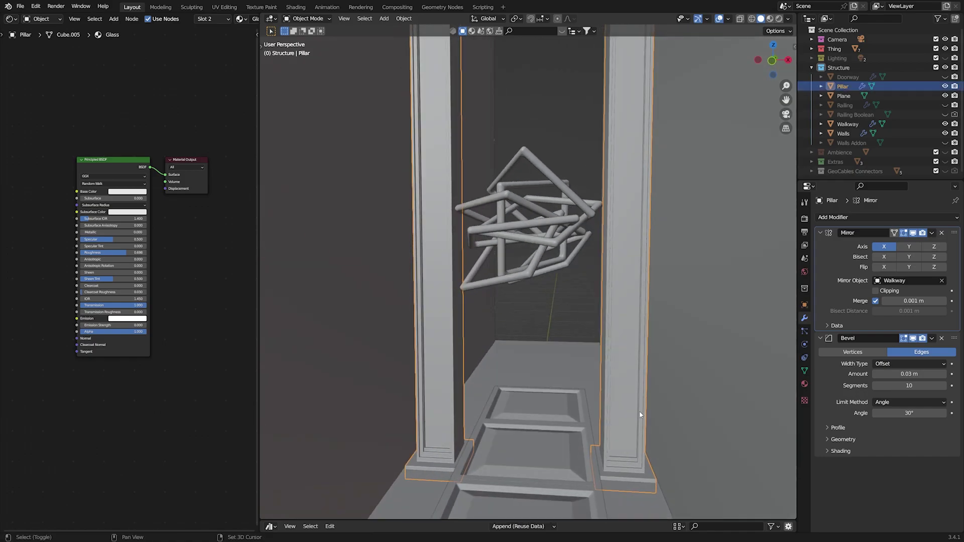
- Inspect the pillar's base in Edit Mode by selecting its stepped trim faces and the plinth's sloped front face one after another
shift+middle_drag(641, 417, 568, 286)
scroll(584, 346, up, 4)
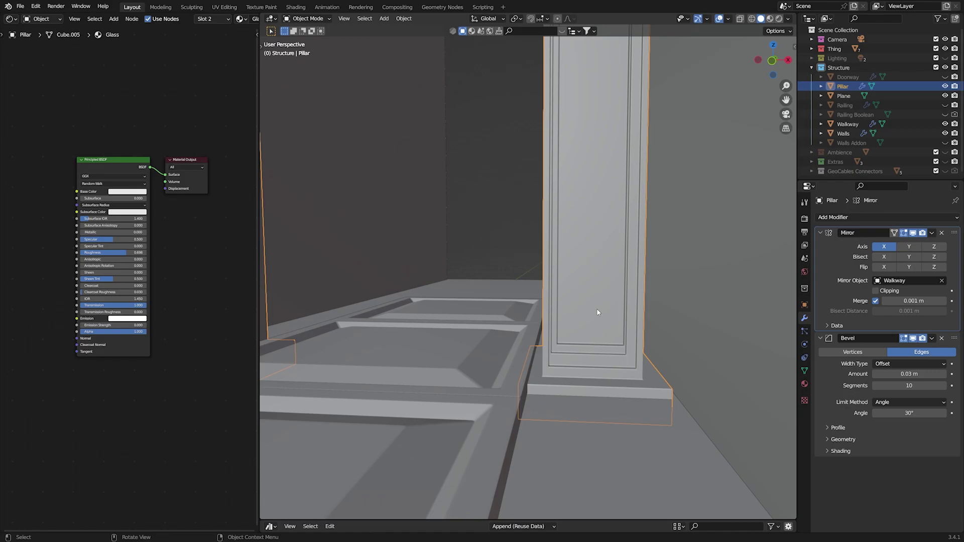
middle_drag(607, 309, 620, 350)
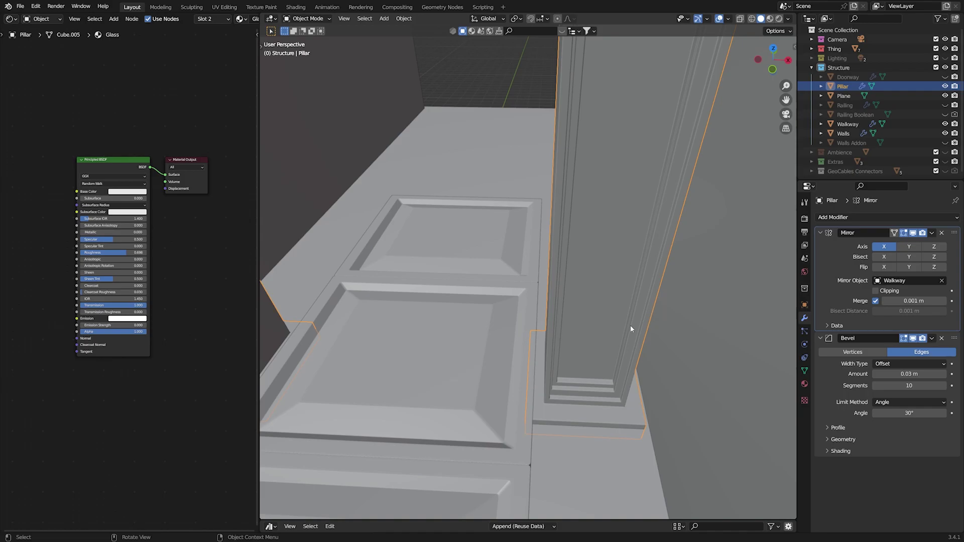
shift+middle_drag(615, 409, 563, 389)
key(Tab)
click(545, 365)
click(545, 363)
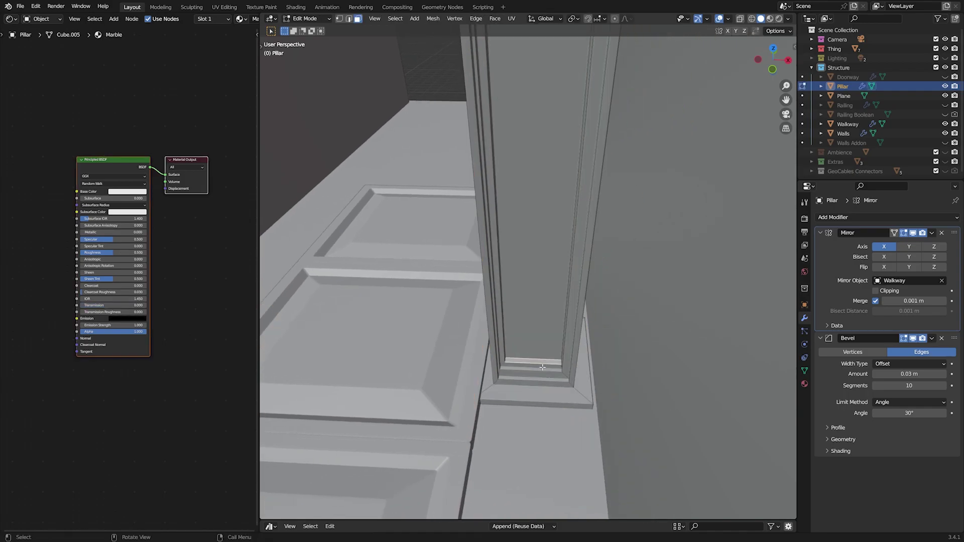
click(545, 367)
click(544, 371)
click(544, 378)
click(544, 388)
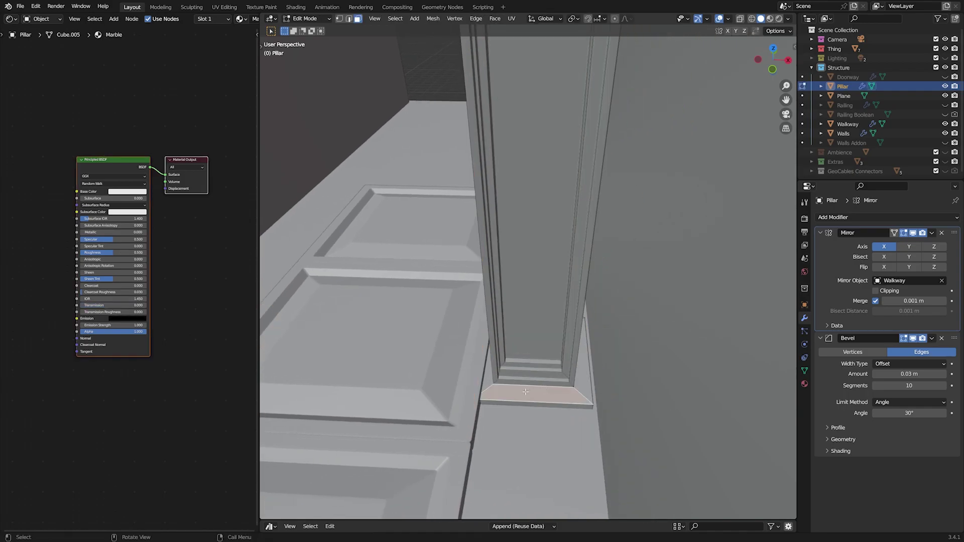
- Return to Object Mode, save the file and view the pillars and sculpture through the camera
key(Tab)
key(ctrl+s)
scroll(494, 392, down, 8)
middle_drag(527, 355, 552, 332)
click(509, 232)
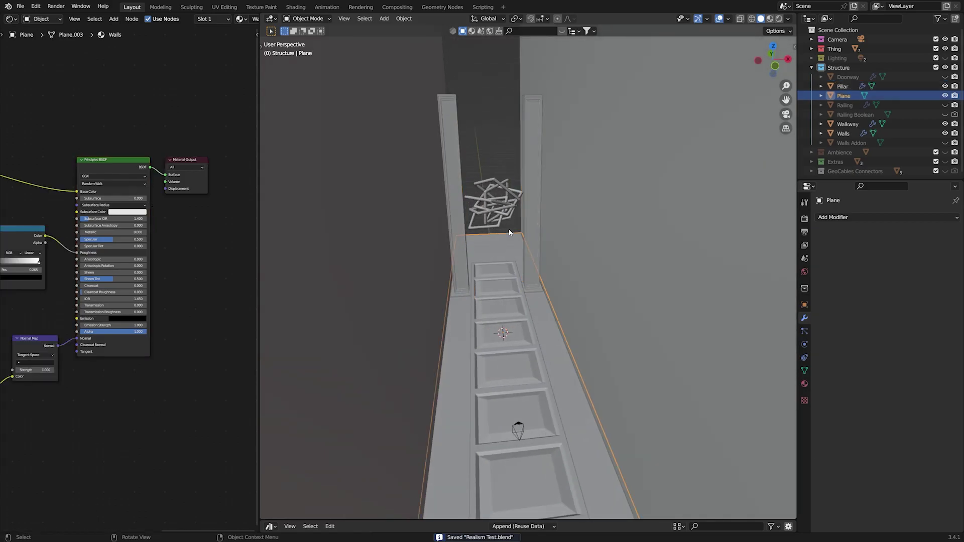
click(515, 221)
middle_drag(515, 222, 531, 273)
key(KP_0)
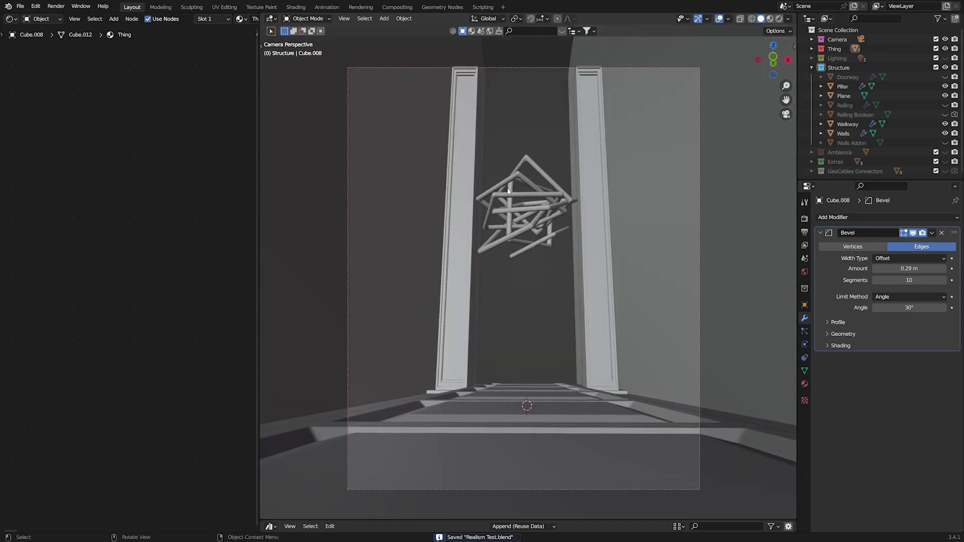
- Show the Doorway object, isolate it in local view and save the file
click(945, 77)
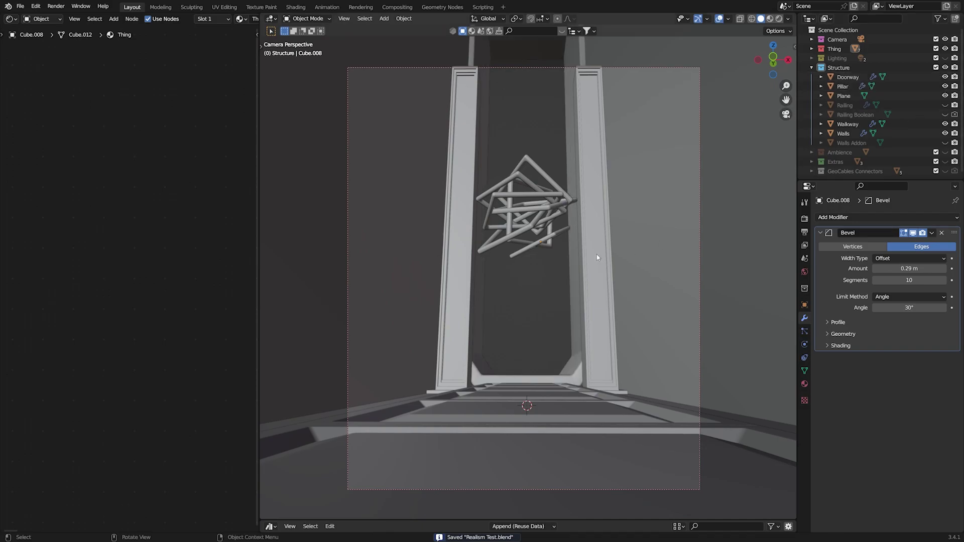
middle_drag(611, 215, 653, 331)
click(528, 209)
key(KP_Divide)
key(ctrl+s)
- Examine the isolated Doorway frame from several angles, including its chamfered lower corners
middle_drag(670, 380, 503, 246)
middle_drag(555, 311, 611, 393)
shift+middle_drag(540, 399, 575, 341)
scroll(577, 345, up, 5)
middle_drag(571, 398, 563, 294)
scroll(543, 348, down, 7)
scroll(534, 224, down, 4)
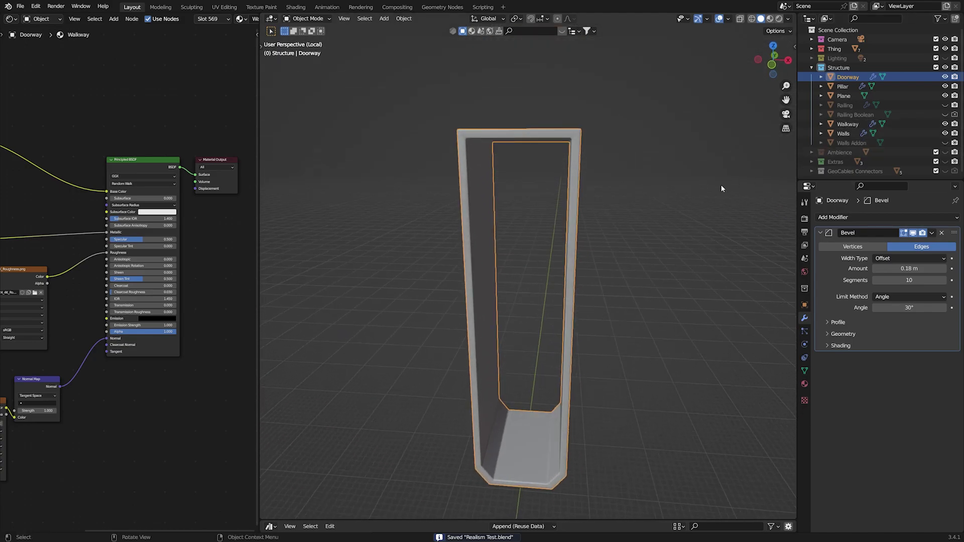
- Leave the Doorway's local view, deselect it and return to the camera view of the corridor
key(KP_Divide)
click(651, 278)
middle_drag(570, 346, 592, 291)
key(KP_0)
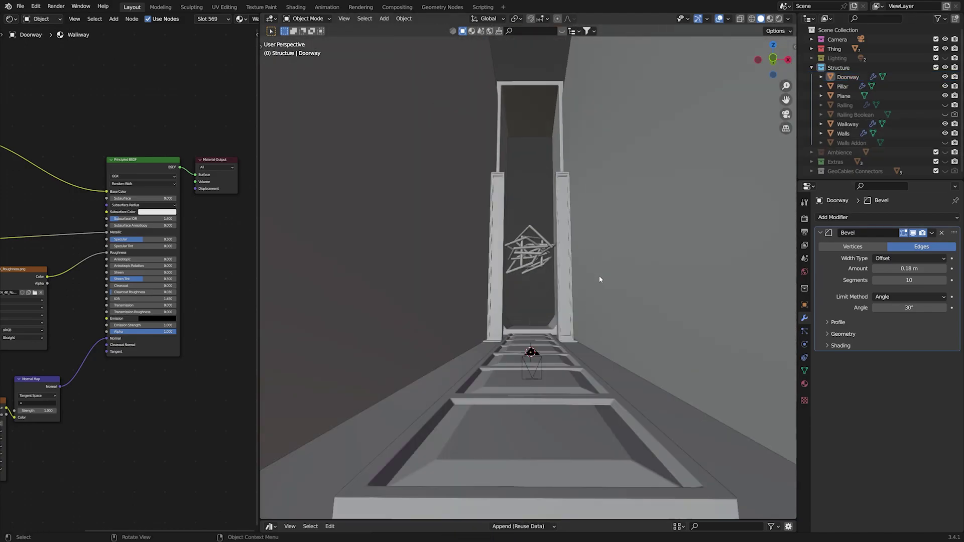
- Select the Doorway in the camera view to highlight its outline, ending with nothing selected
click(533, 336)
key(alt+a)
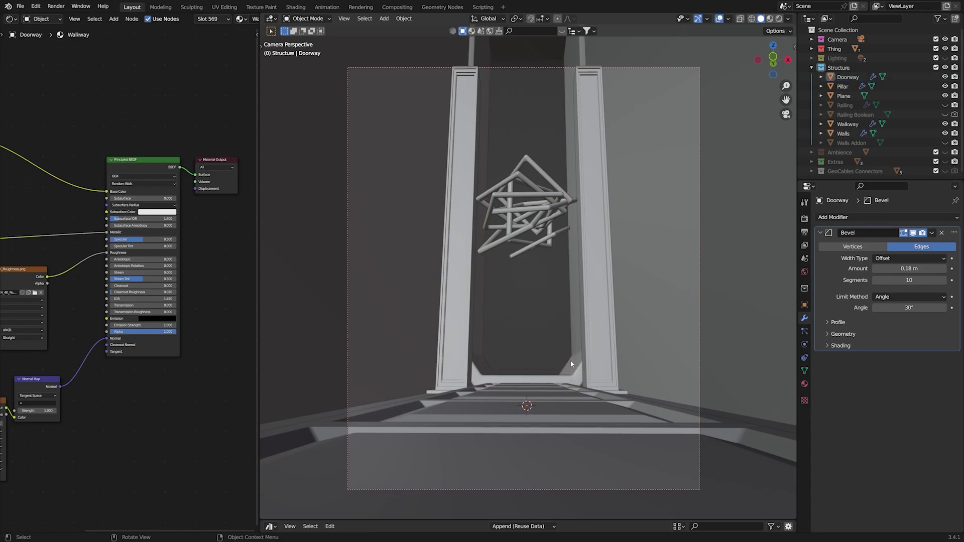
click(563, 387)
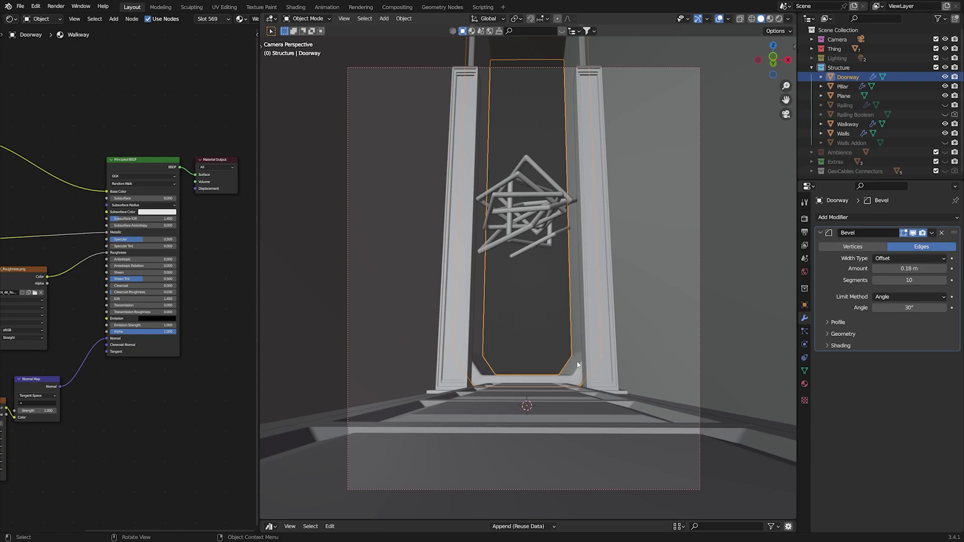
click(552, 139)
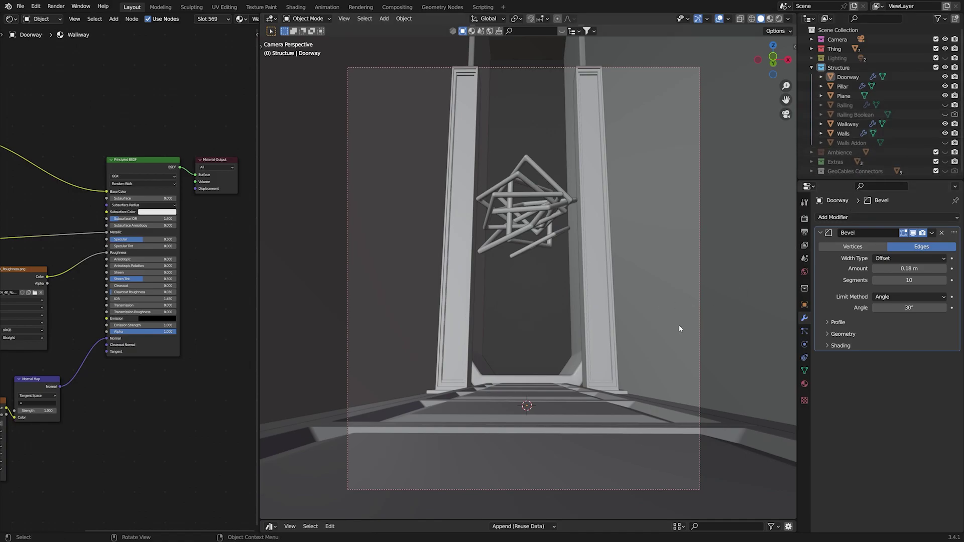
- Show the Railing and Railing Boolean, save the file and select the Railing along the Walkway
middle_drag(612, 384, 656, 346)
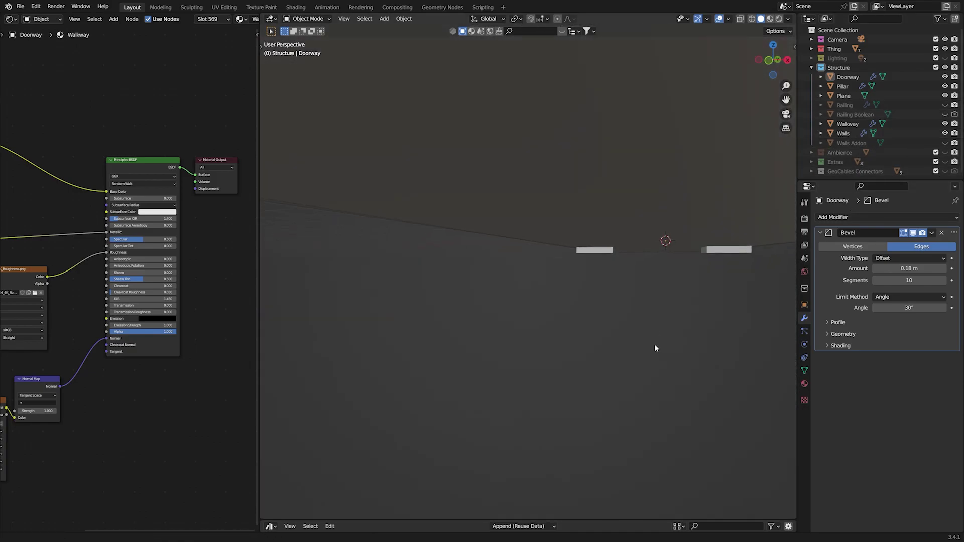
scroll(624, 262, down, 3)
middle_drag(625, 260, 602, 296)
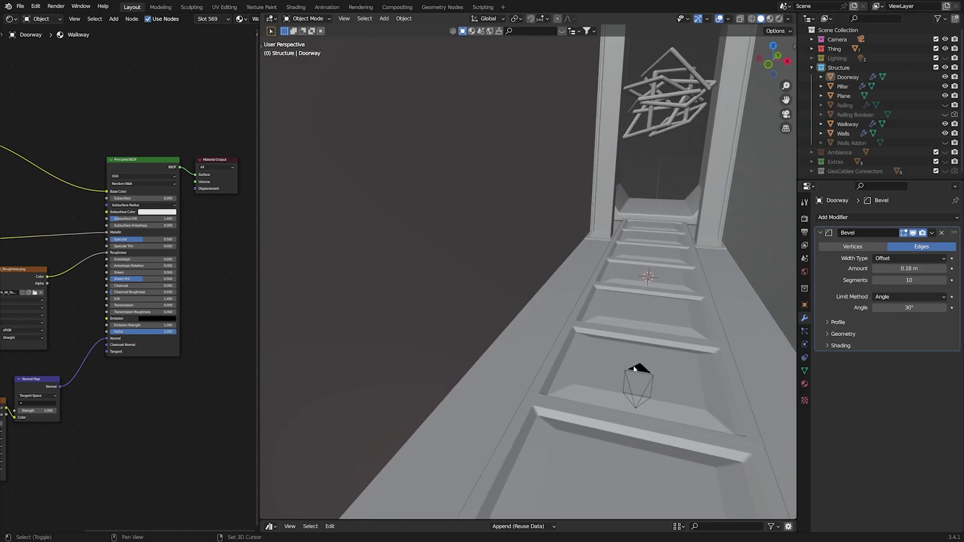
shift+middle_drag(645, 422, 570, 355)
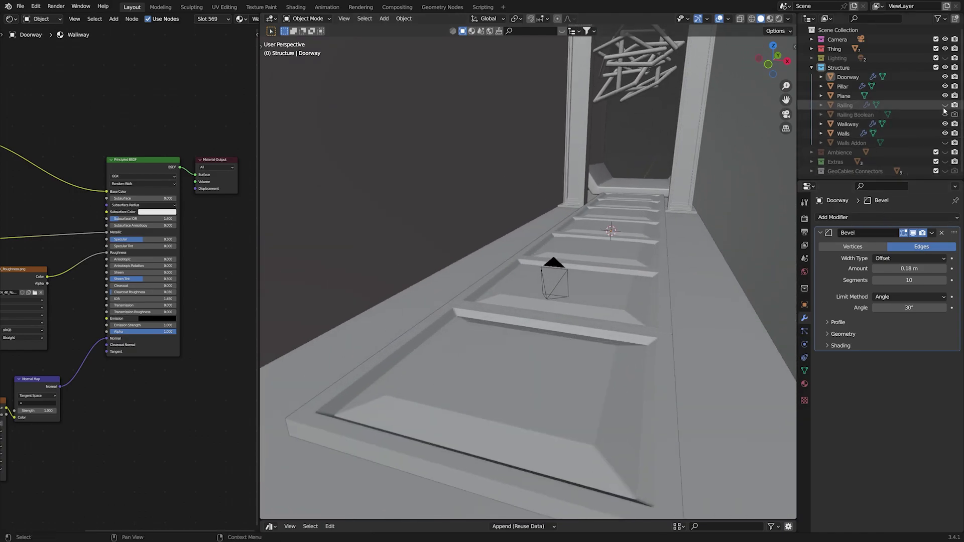
drag(944, 106, 944, 115)
middle_drag(596, 349, 617, 272)
key(ctrl+s)
click(501, 218)
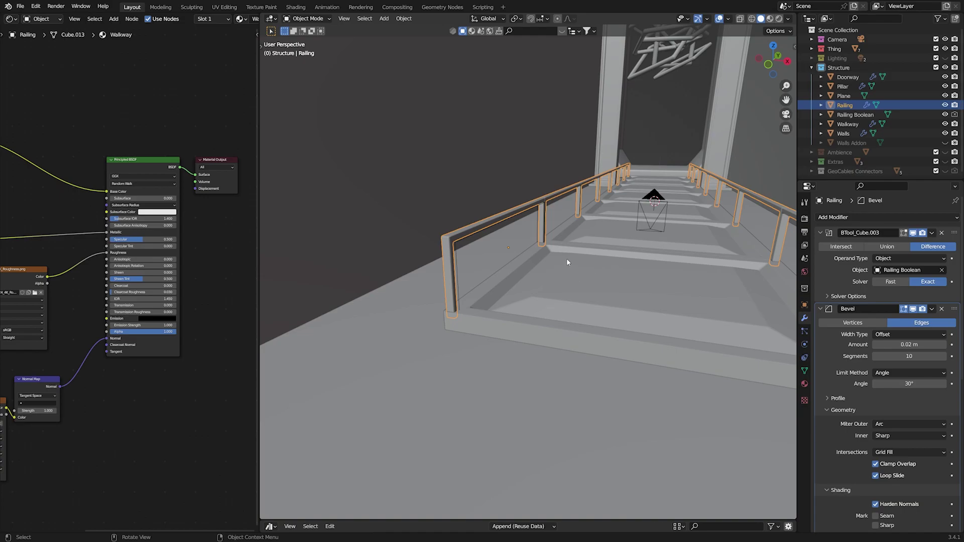
- Examine the Railing's posts and handrail up close, deselect it and save the file
scroll(534, 284, up, 1)
ctrl+middle_drag(548, 229, 549, 240)
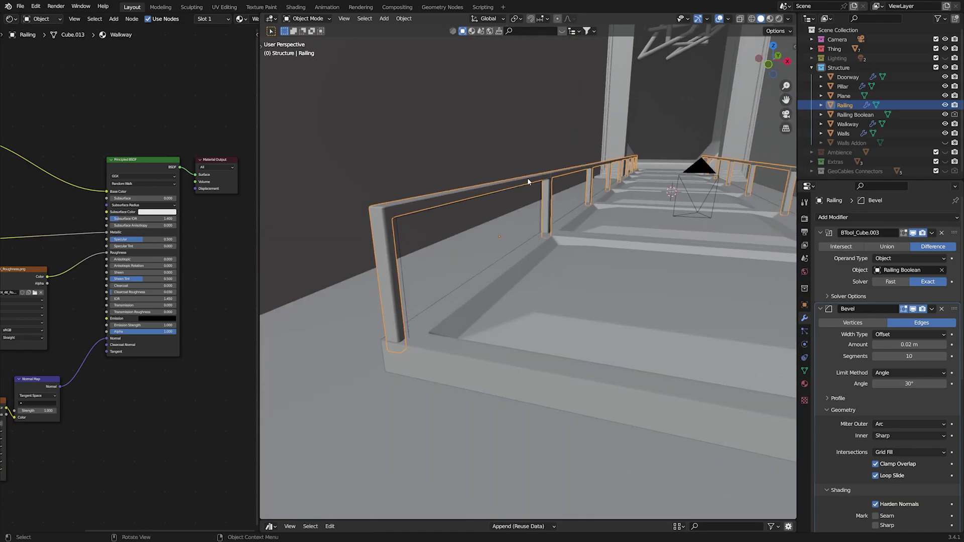
click(674, 125)
middle_drag(674, 125, 731, 258)
key(ctrl+s)
- Show the Walls Addon object and select its panelled wall covering
scroll(703, 260, down, 10)
click(945, 143)
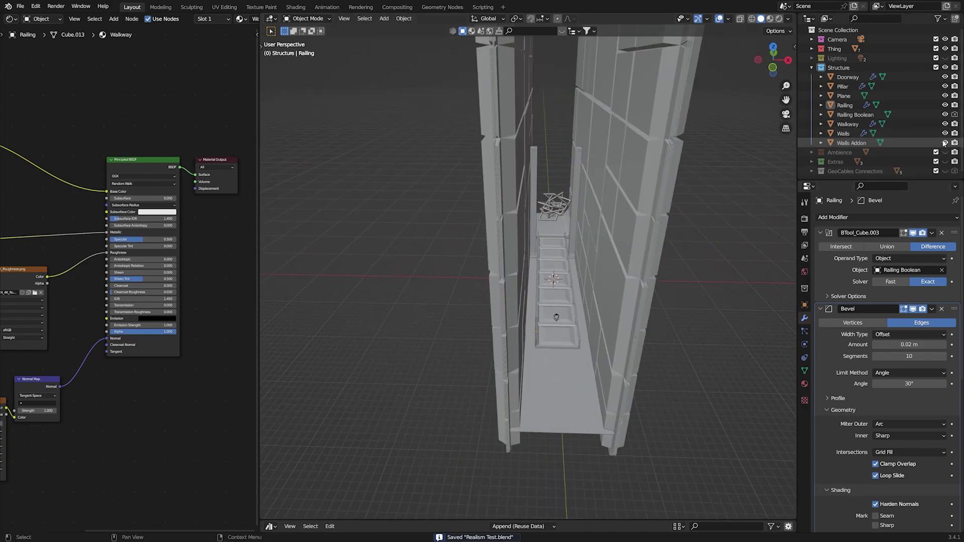
middle_drag(678, 201, 435, 203)
click(436, 205)
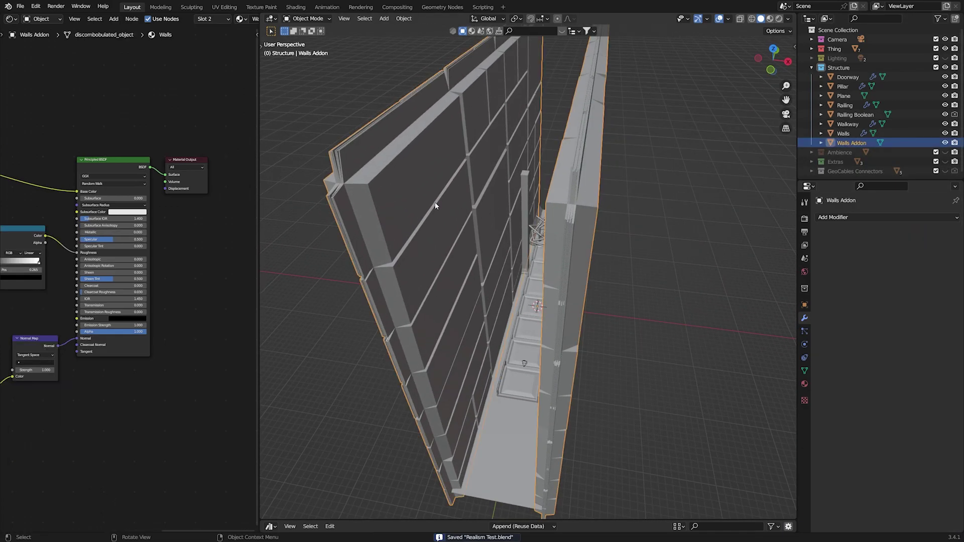
- Examine the Walls Addon panelling from several sides of the corridor, save the file and clear the selection
shift+middle_drag(436, 203, 531, 259)
key(ctrl+s)
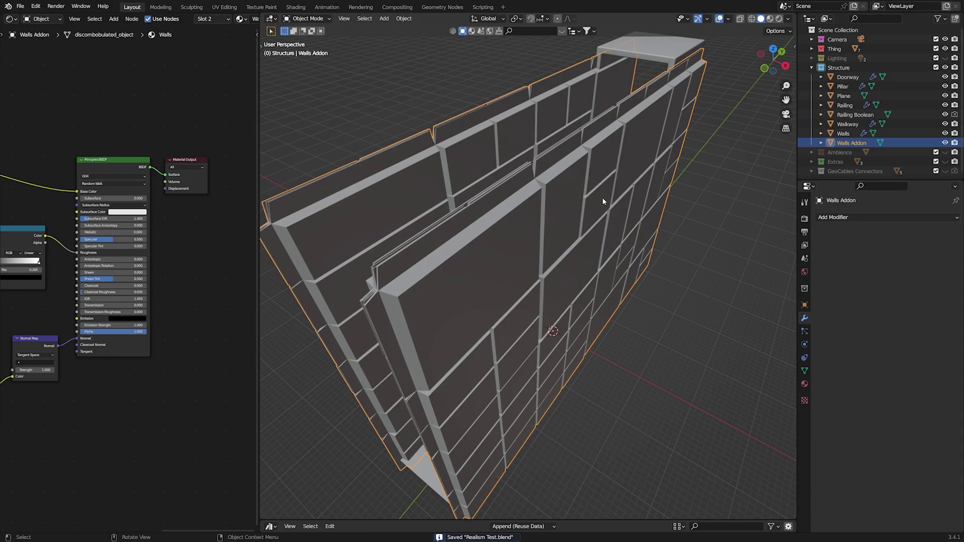
middle_drag(603, 201, 567, 262)
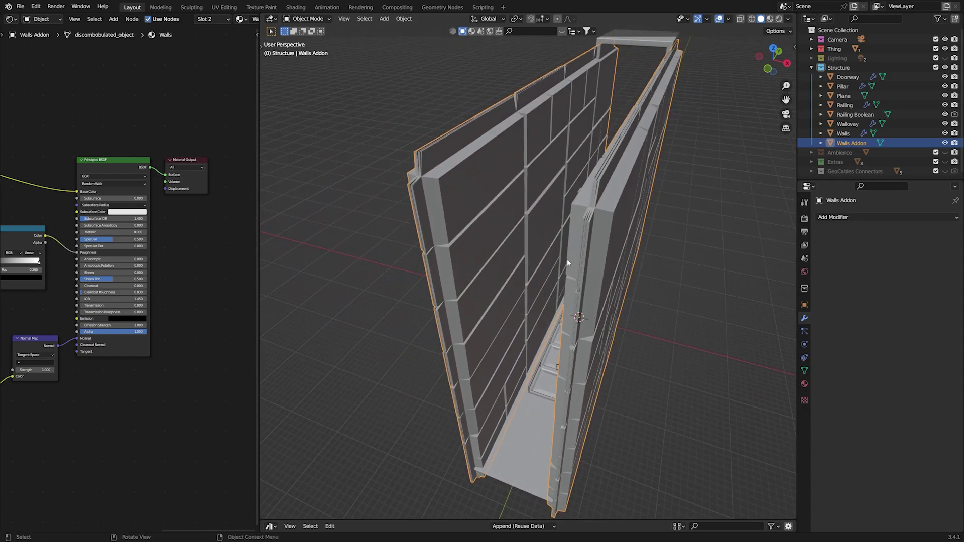
middle_drag(567, 259, 542, 220)
key(ctrl+s)
click(604, 197)
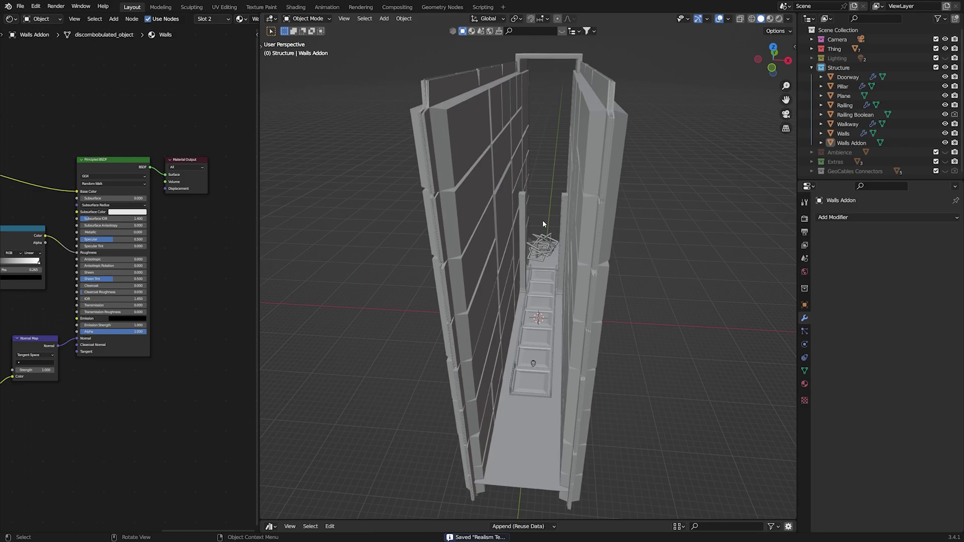
- Search the preferences' add-ons for "discom", read the details of the Discombobulator add-on and close the preferences
click(36, 6)
click(49, 140)
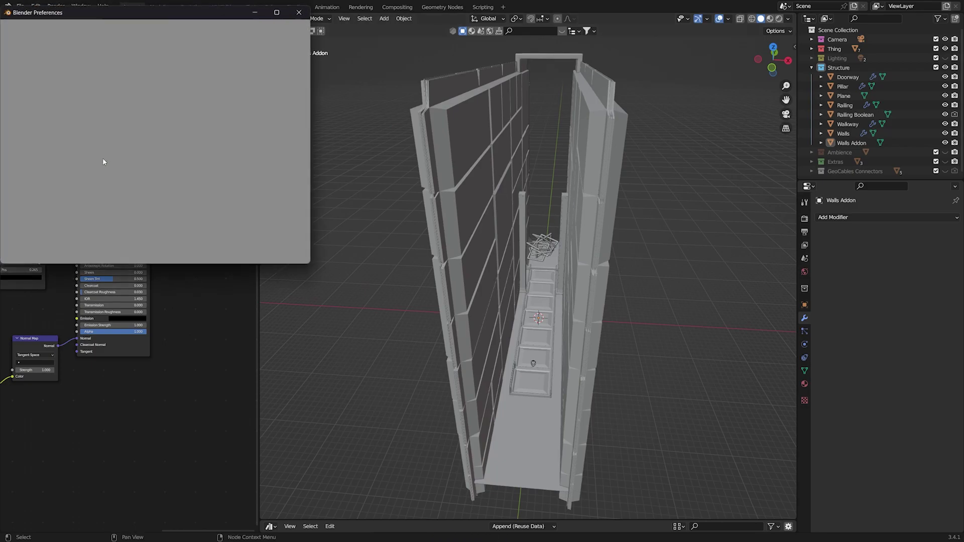
drag(125, 9, 371, 47)
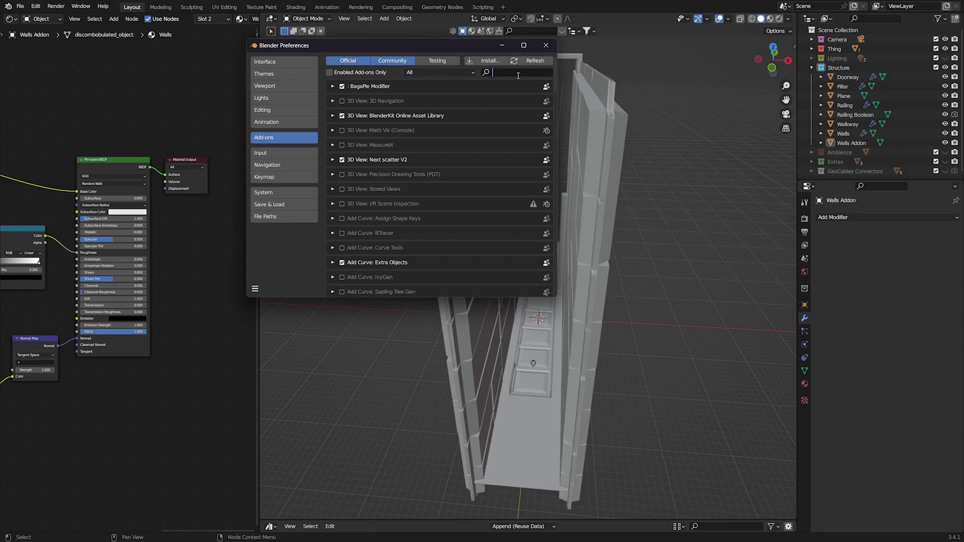
text(discom)
key(Return)
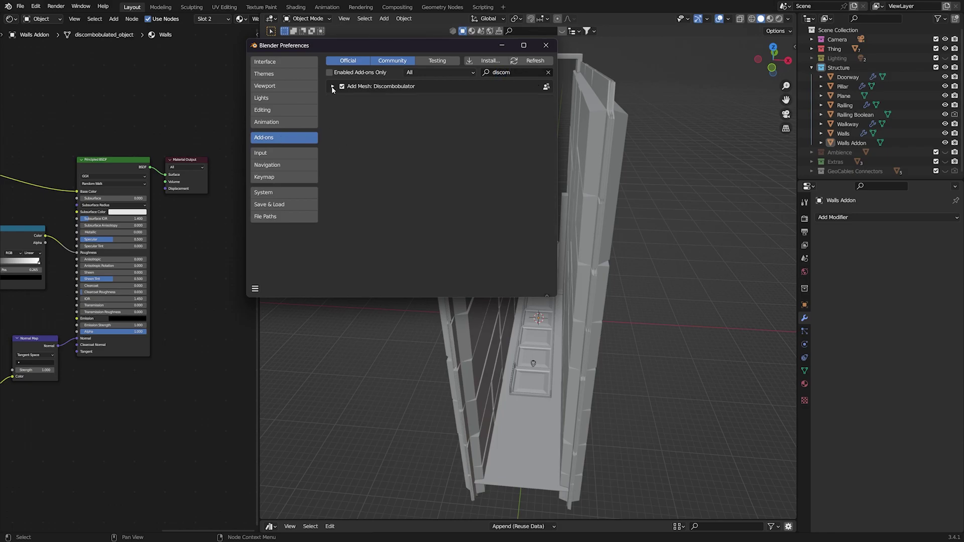
click(333, 87)
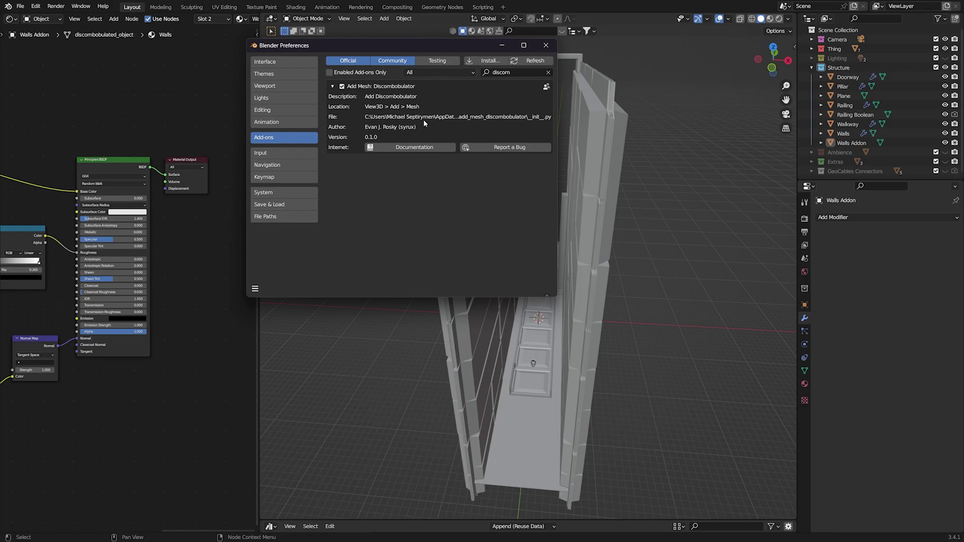
click(546, 45)
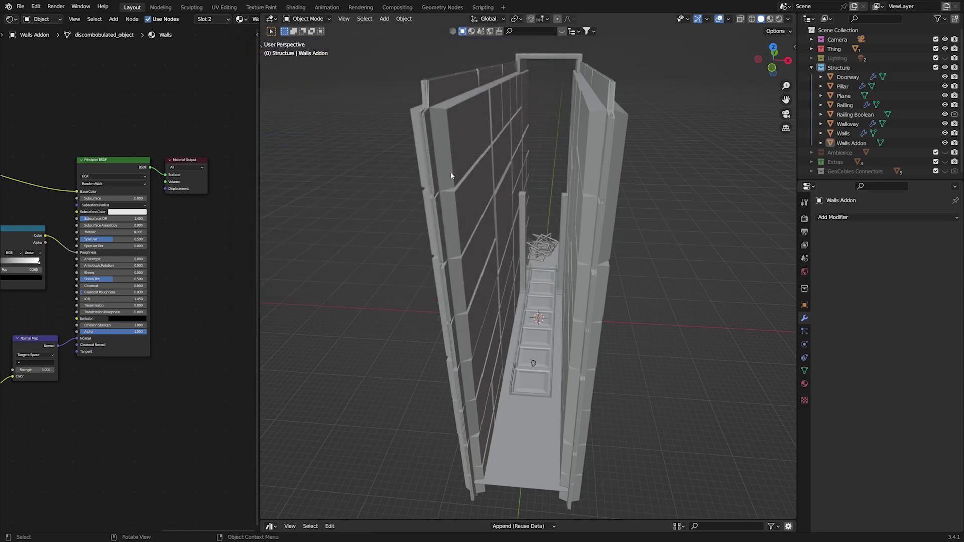
- Try the Discombobulator mesh generator with protrusion heights of 0.20 to 0.40, view the corridor and undo it
key(shift+a)
mouse_move(489, 173)
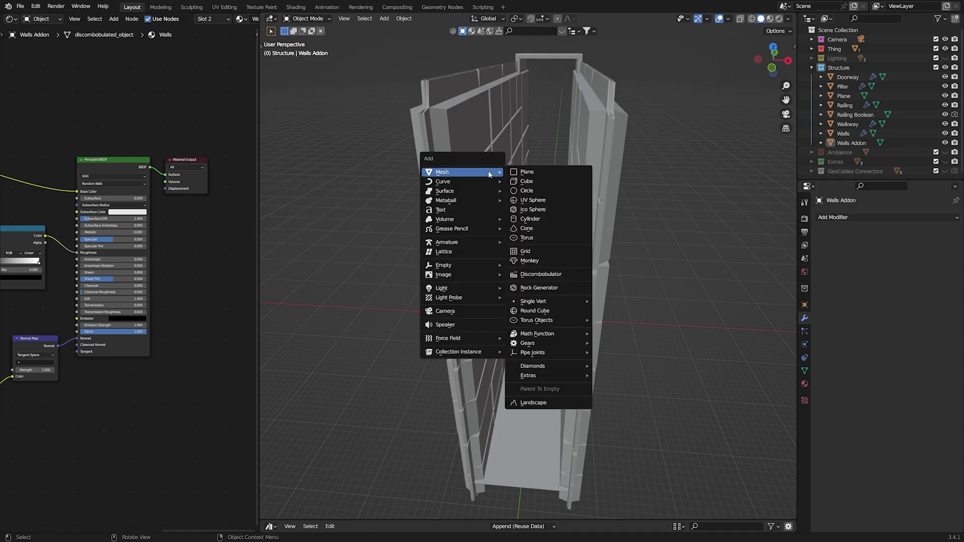
click(541, 274)
drag(589, 263, 757, 241)
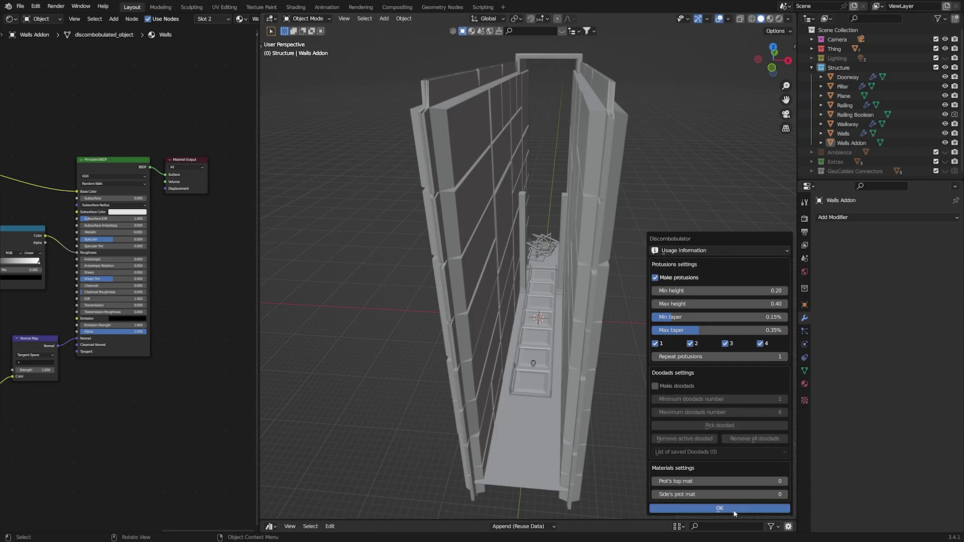
click(698, 510)
middle_drag(667, 444, 528, 197)
middle_drag(452, 297, 529, 308)
key(ctrl+z)
- Save the file, collapse the Structure collection and display the camera view with rendered shading
key(ctrl+s)
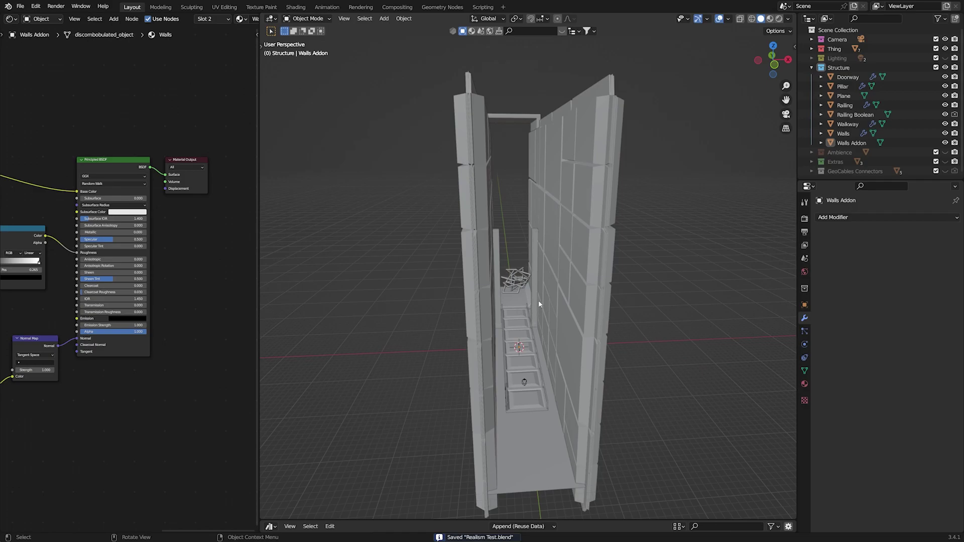
key(KP_0)
key(o)
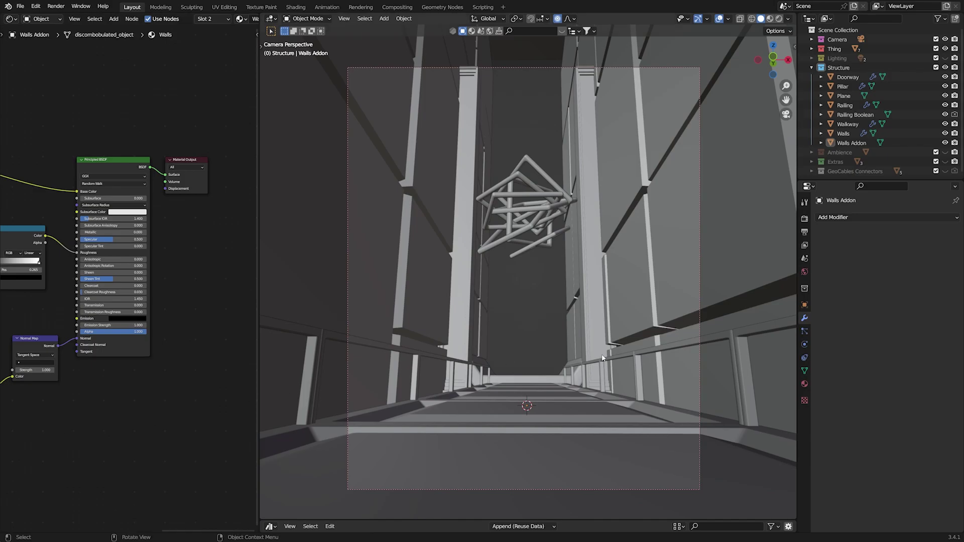
click(811, 68)
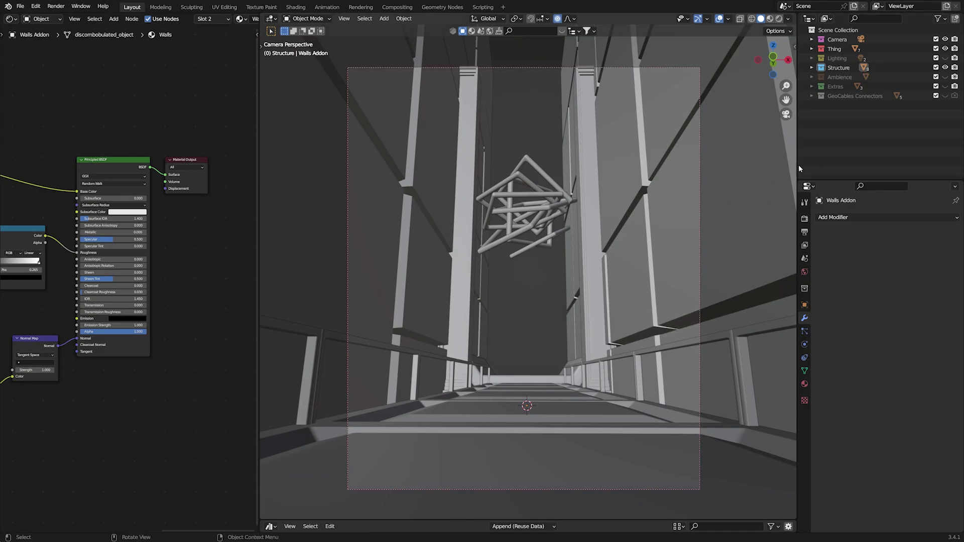
click(779, 18)
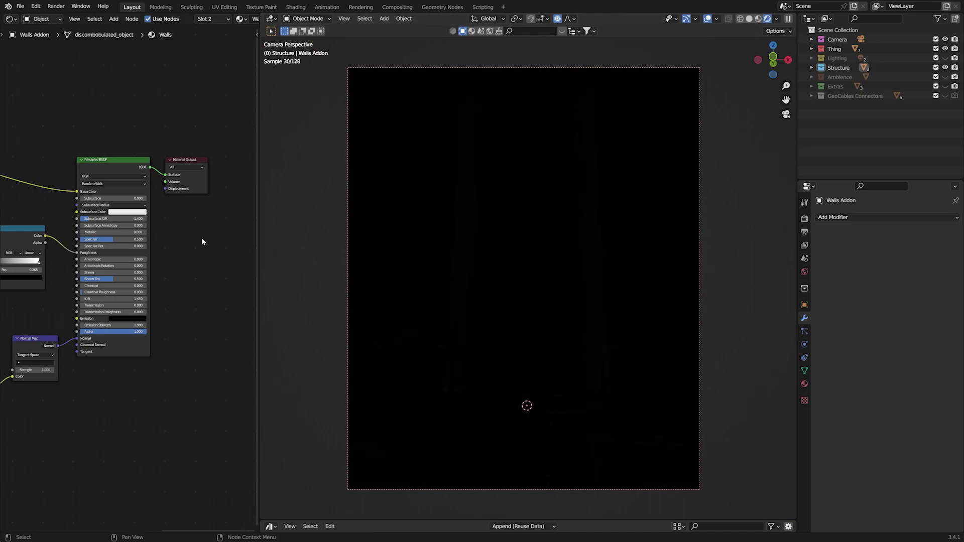
- Inspect the World shader's Background and World Output nodes, and return to the object's material nodes
click(41, 19)
click(39, 39)
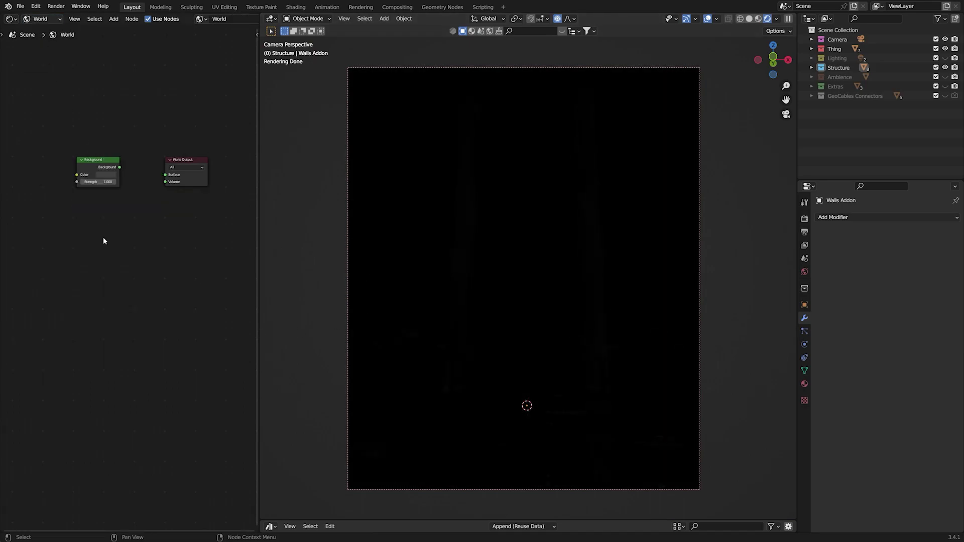
scroll(178, 221, up, 2)
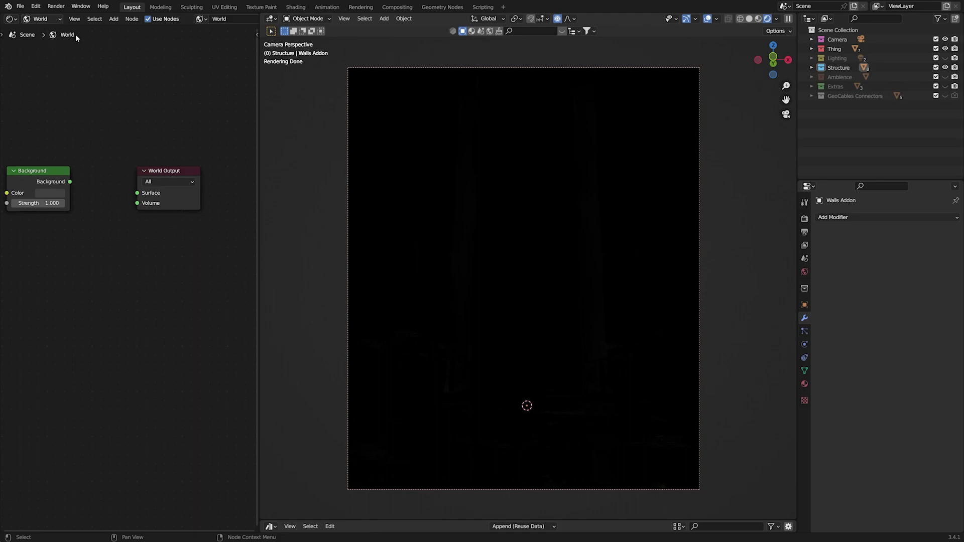
click(41, 18)
click(38, 29)
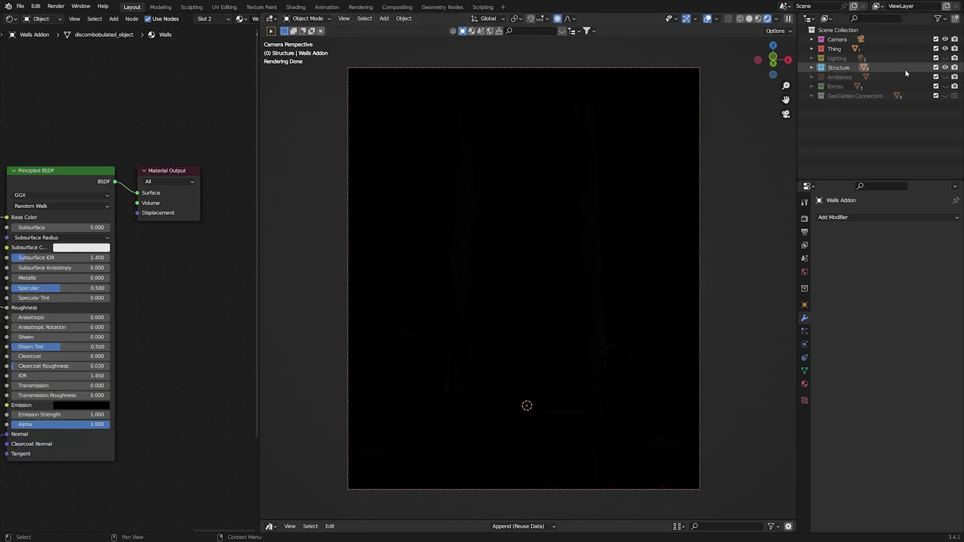
- Show the Lighting collection, select the area light in the side view and bring up its light settings
click(945, 58)
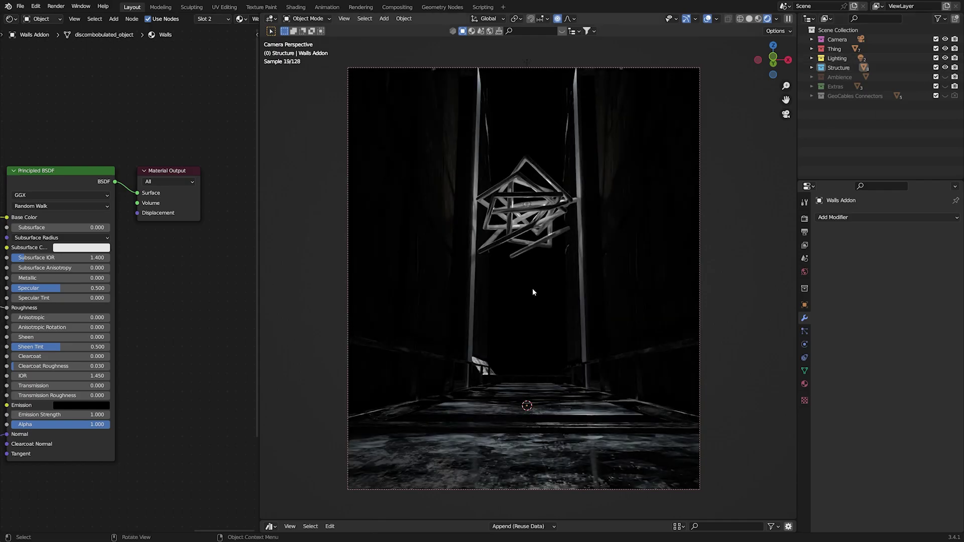
middle_drag(537, 269, 601, 171)
click(600, 171)
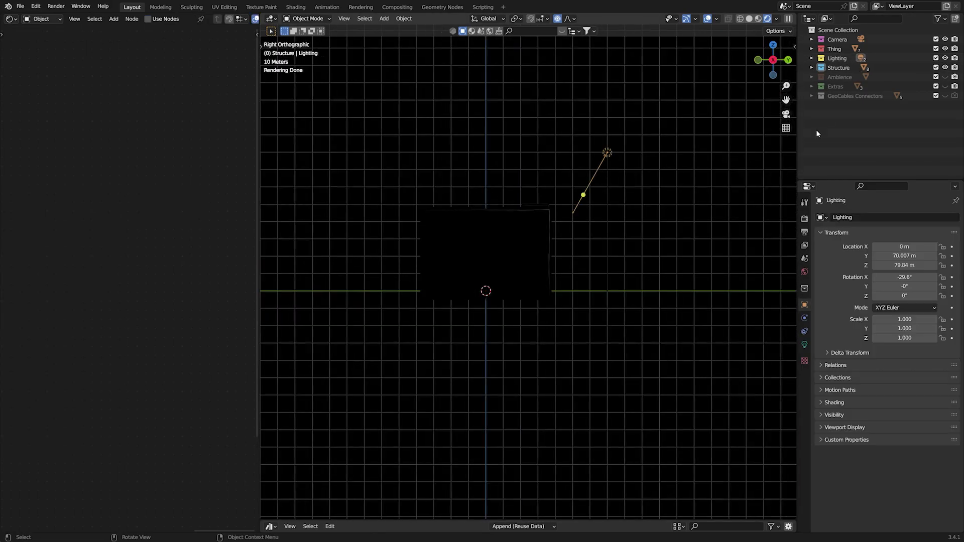
click(812, 58)
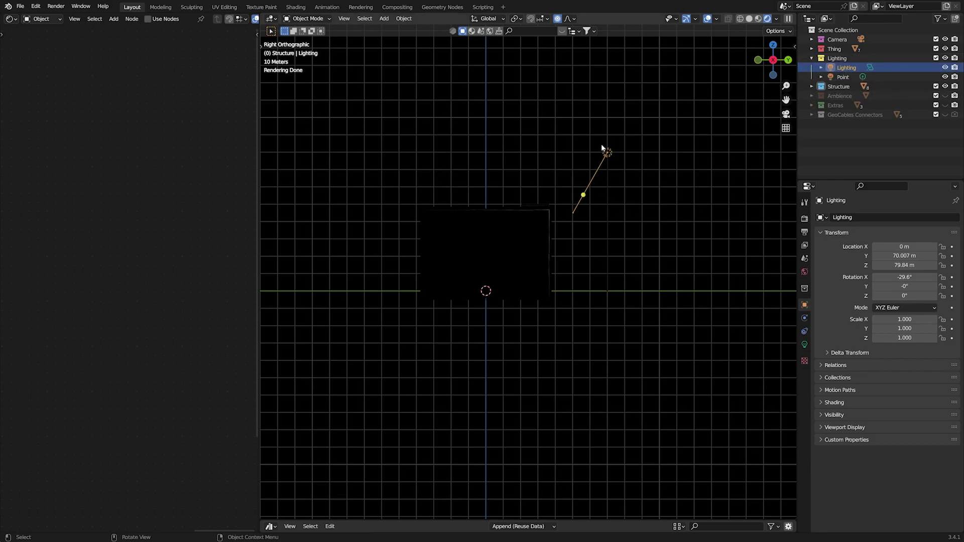
click(804, 345)
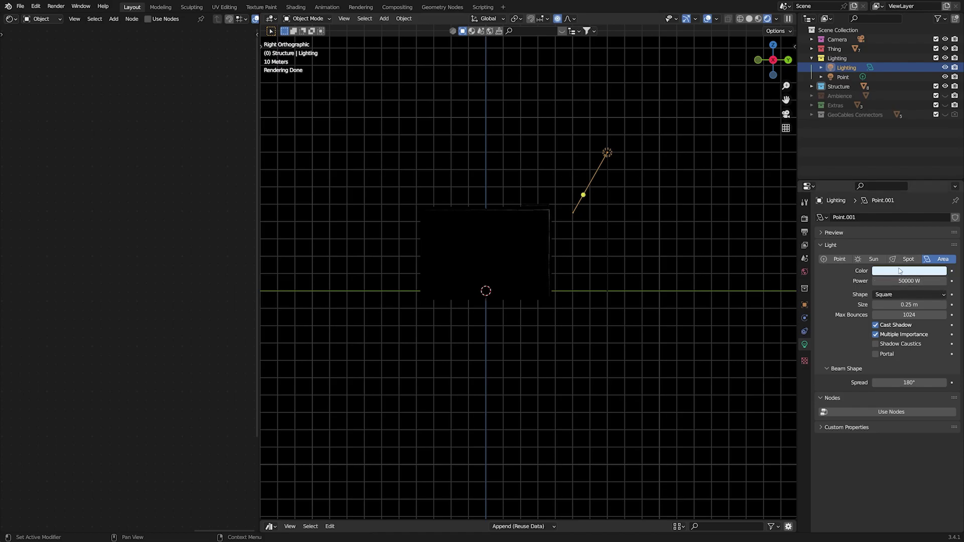
- Deselect the area light, view its placement relative to the corridor, save the file and return to the camera view
click(569, 220)
middle_drag(569, 220, 557, 293)
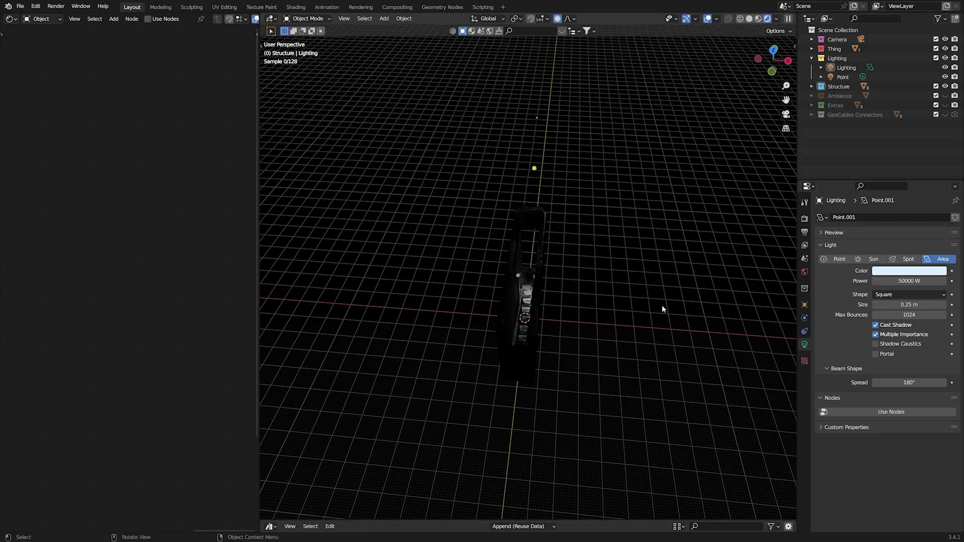
key(ctrl+s)
key(KP_0)
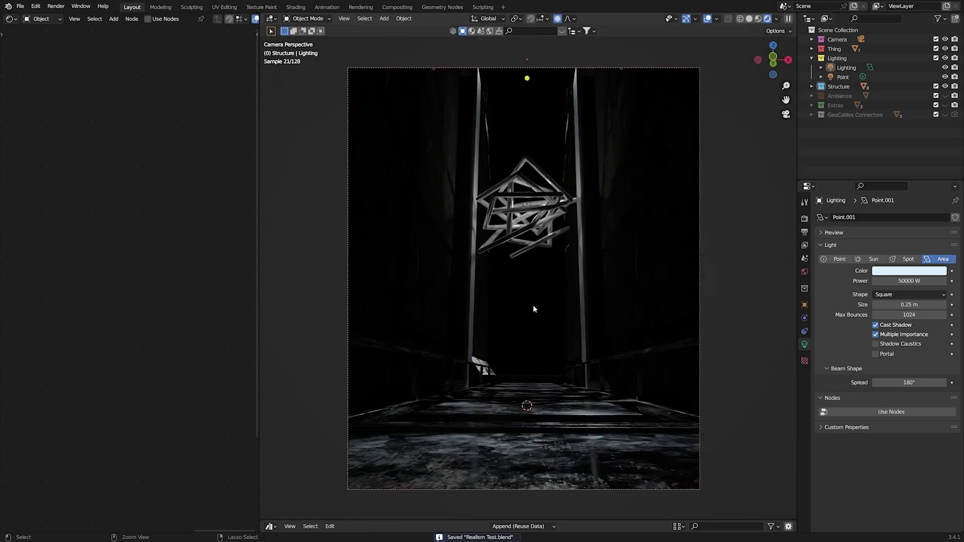
- Select the point light inside the sculpture, compare the render with it off and on, and select the Lighting area light
click(528, 215)
click(528, 214)
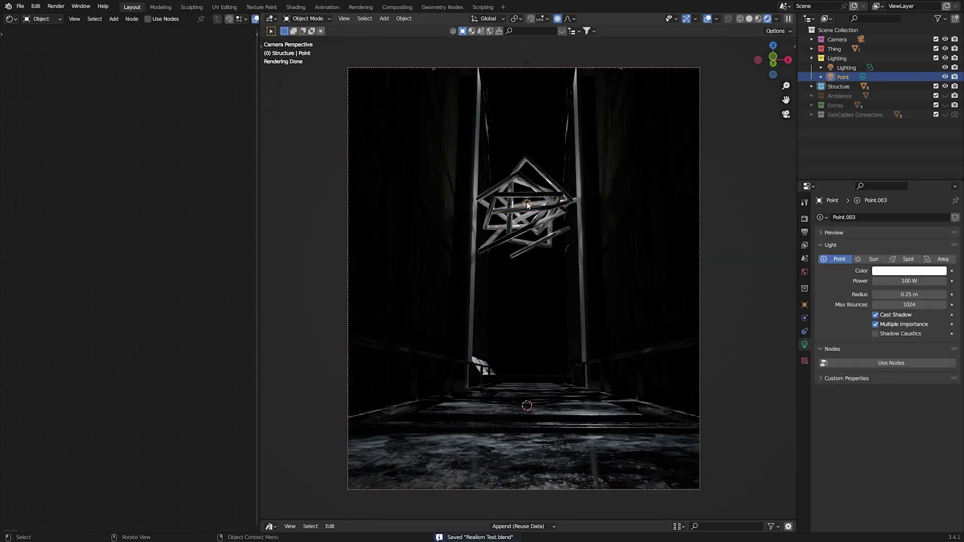
click(945, 78)
click(945, 78)
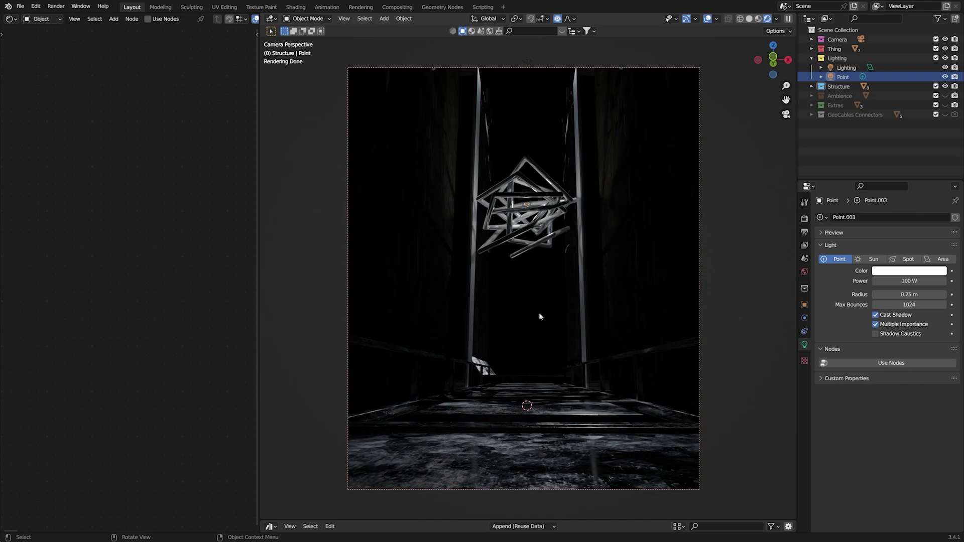
click(846, 67)
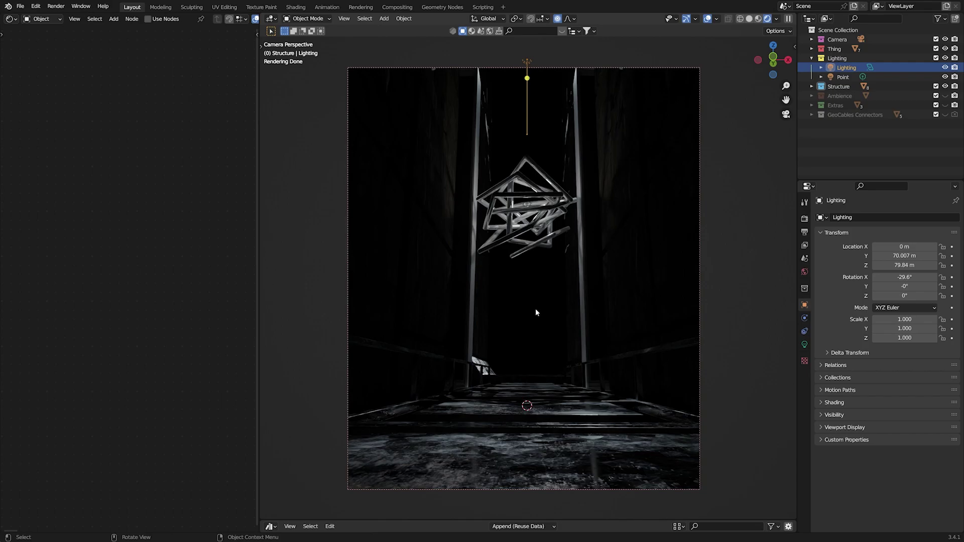
- Show the Ambience collection and select its Fog object to bring up the volume material
click(812, 96)
click(945, 95)
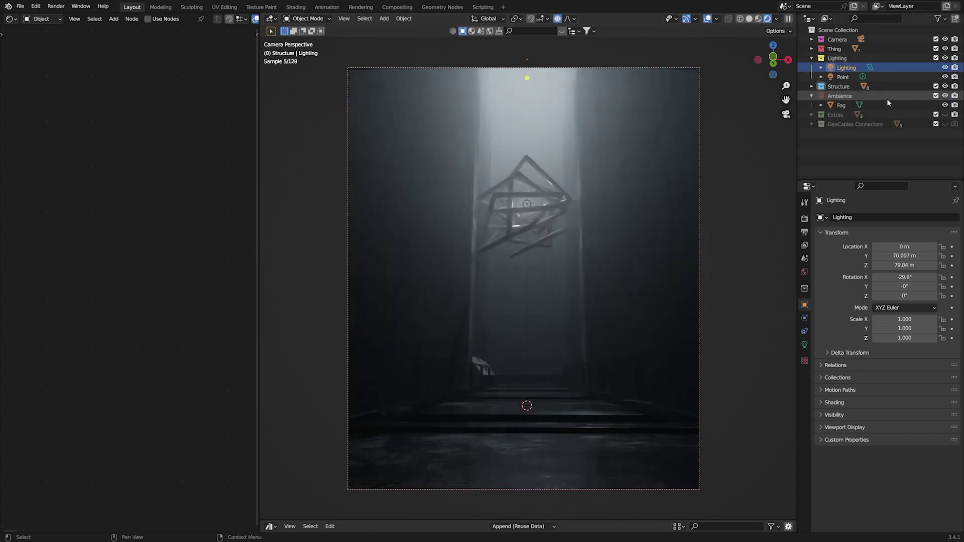
click(886, 102)
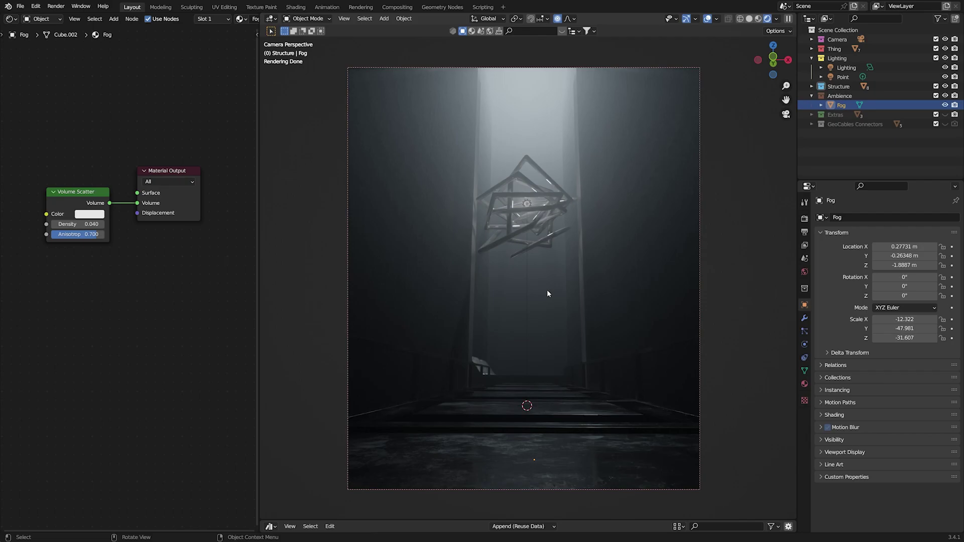
- Move the Volume Scatter node slightly lower in the Fog material and deselect the Fog object
drag(74, 192, 69, 211)
click(147, 274)
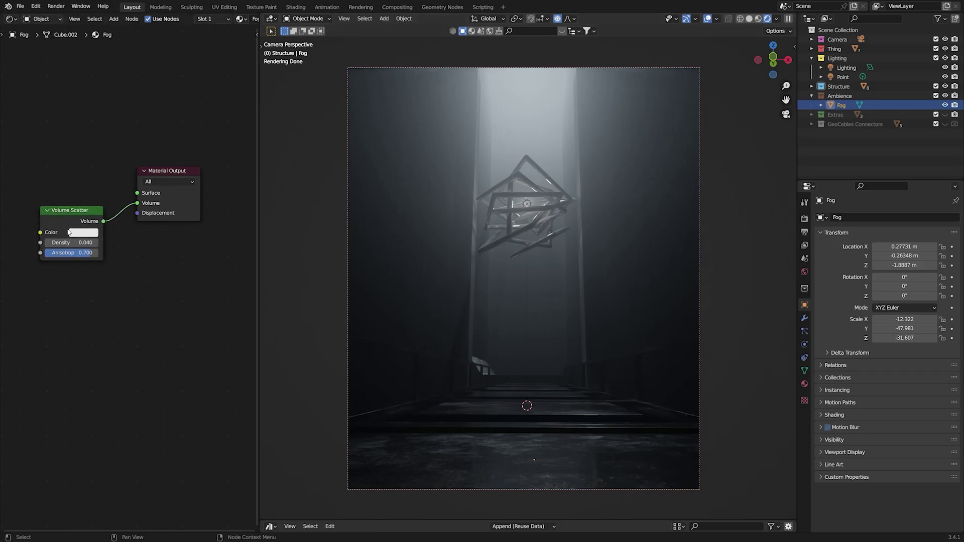
key(o)
click(912, 149)
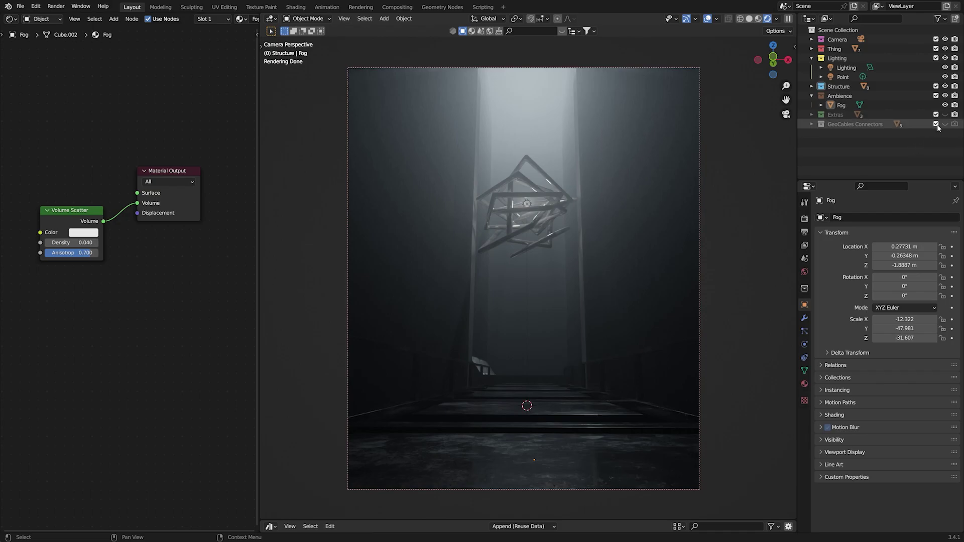
- Compare the render with the Fog hidden and shown, and collapse the Ambience collection
click(944, 105)
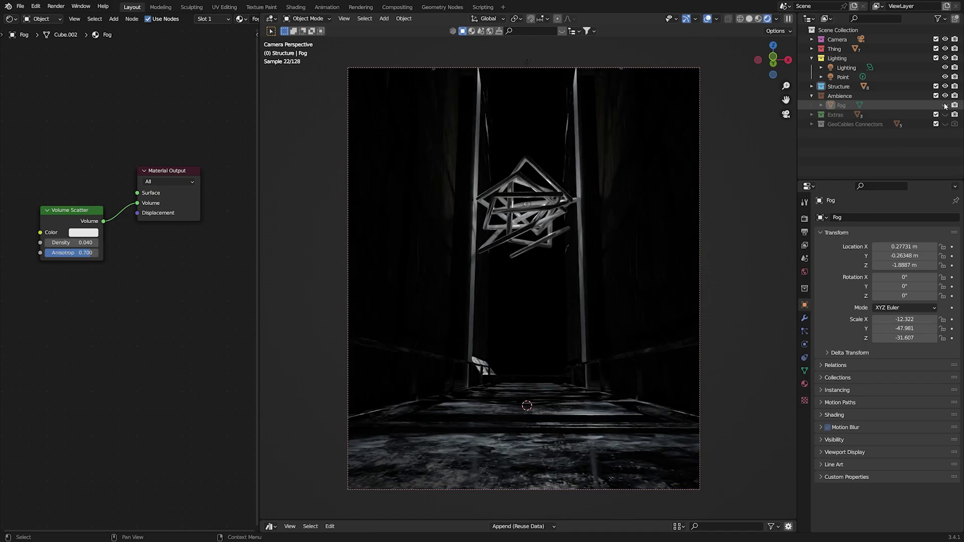
click(945, 105)
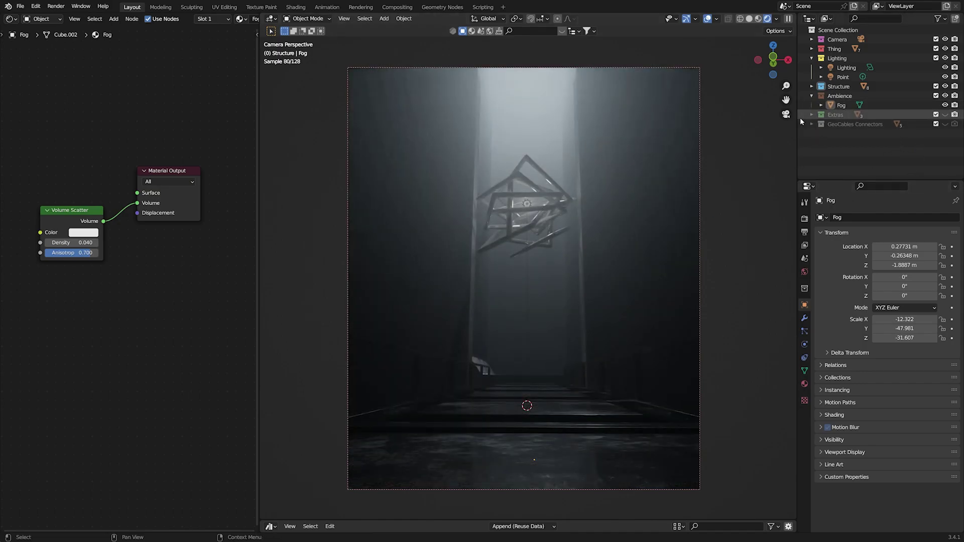
click(812, 96)
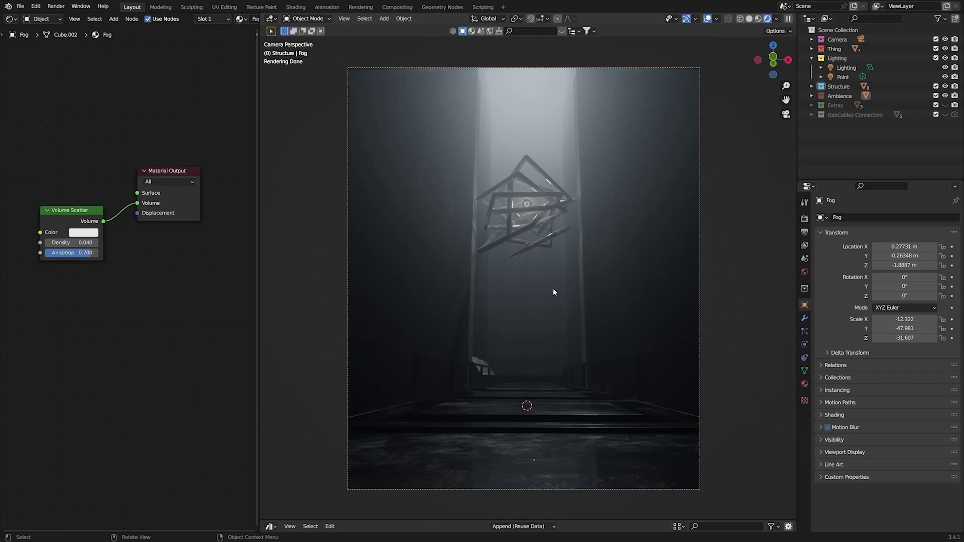
- Show the Extras collection in the render and select its Ivy and GeoCables objects
click(847, 68)
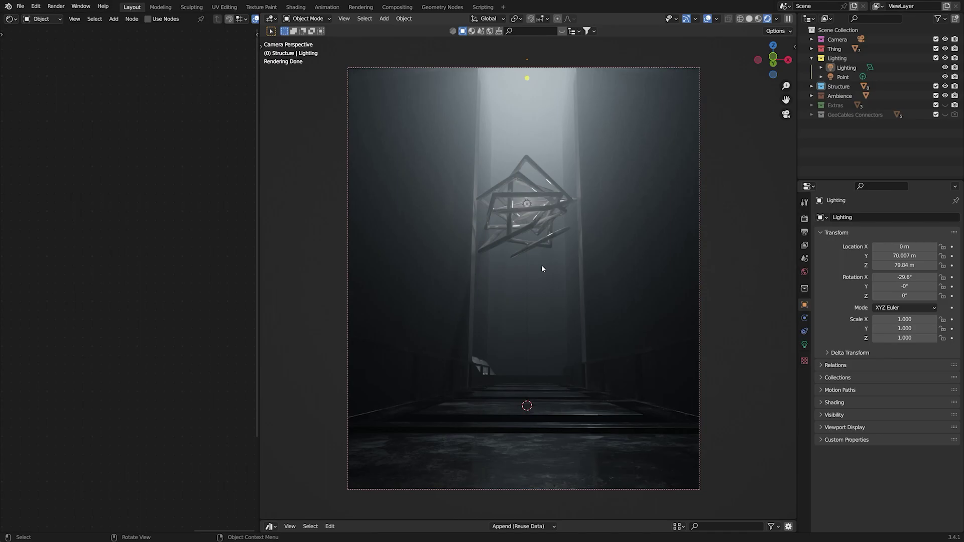
click(812, 105)
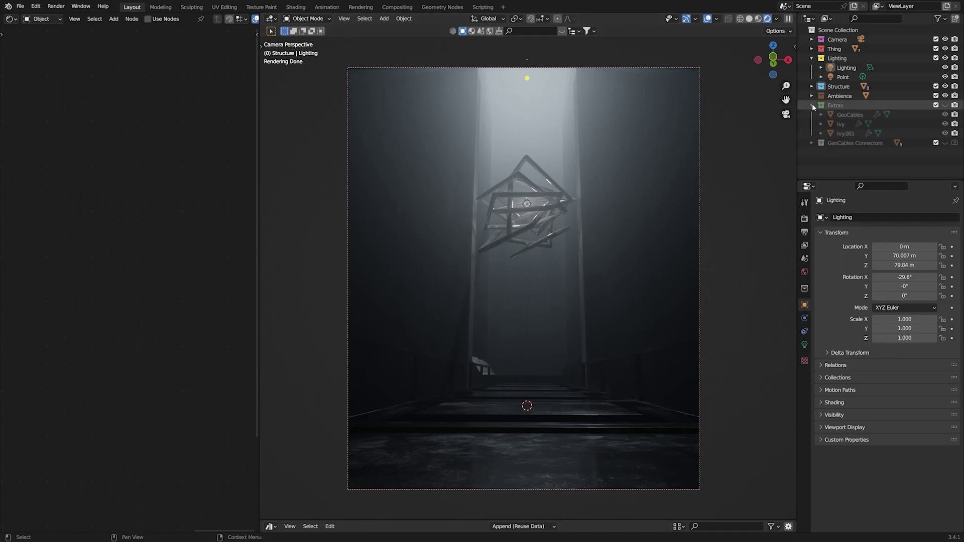
click(945, 105)
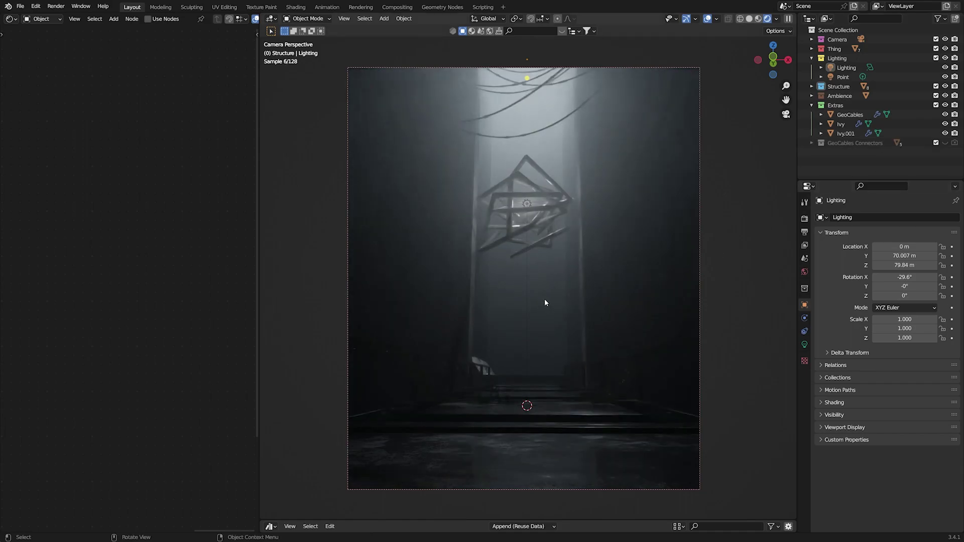
click(616, 389)
click(543, 327)
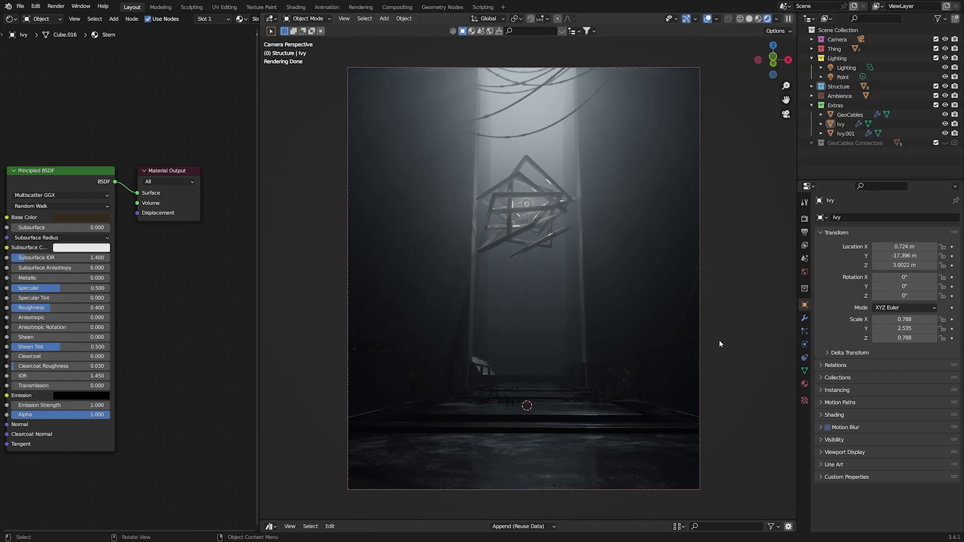
click(527, 96)
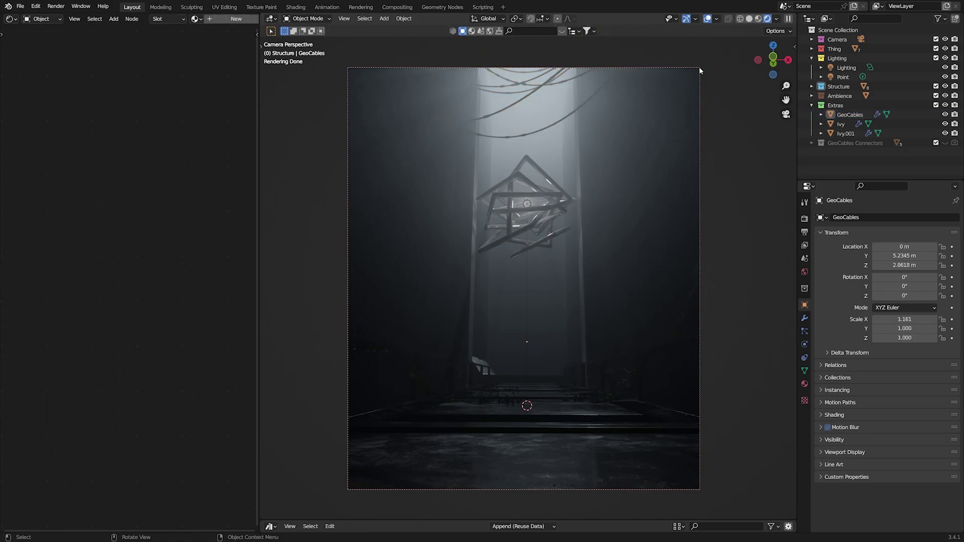
- Switch the viewport to solid shading and inspect the cables and Ivy.001 along the walkway
click(749, 18)
mouse_move(623, 267)
middle_down()
mouse_move(609, 389)
mouse_move(616, 251)
mouse_move(613, 421)
mouse_move(587, 388)
middle_up()
click(582, 305)
middle_drag(582, 305, 578, 343)
click(616, 302)
key(alt+a)
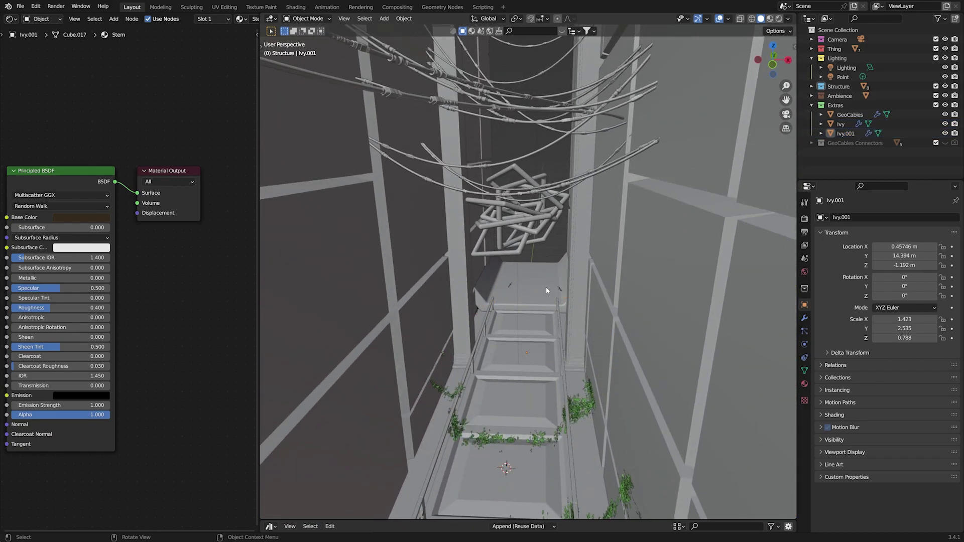
click(560, 289)
click(559, 290)
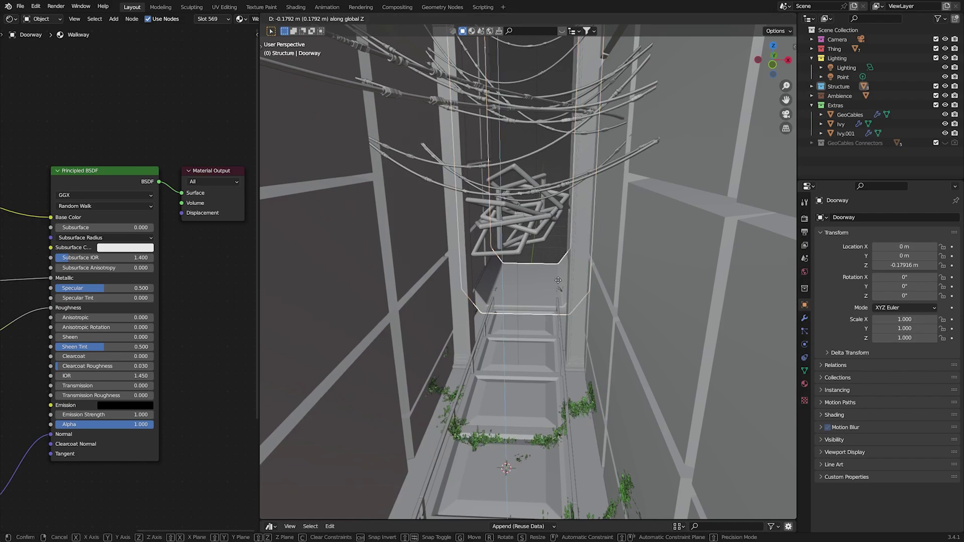
key(g)
key(z)
right_click(558, 304)
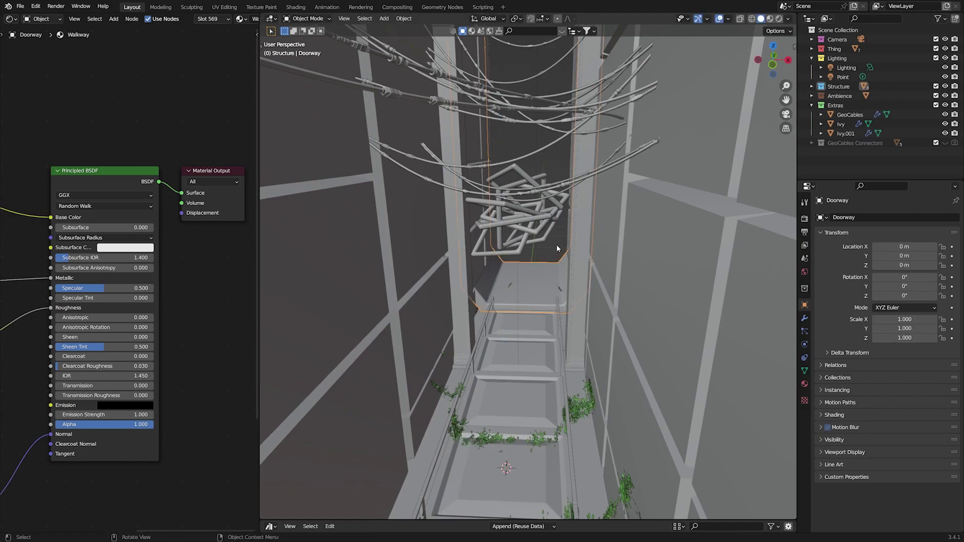
key(alt+a)
- Examine the corridor's cables and ivy from outside and through the camera, saving the file along the way
shift+middle_drag(580, 447, 588, 324)
key(ctrl+s)
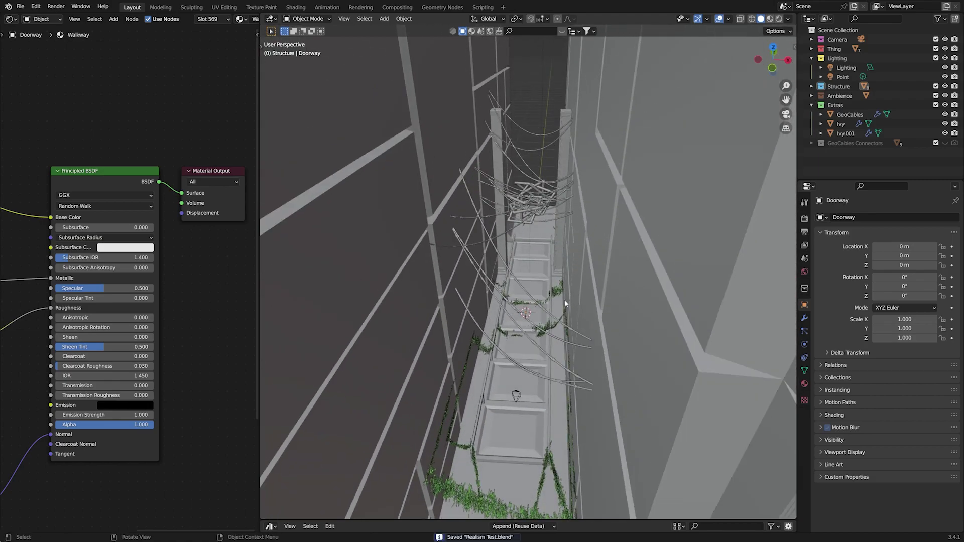
middle_drag(555, 307, 560, 285)
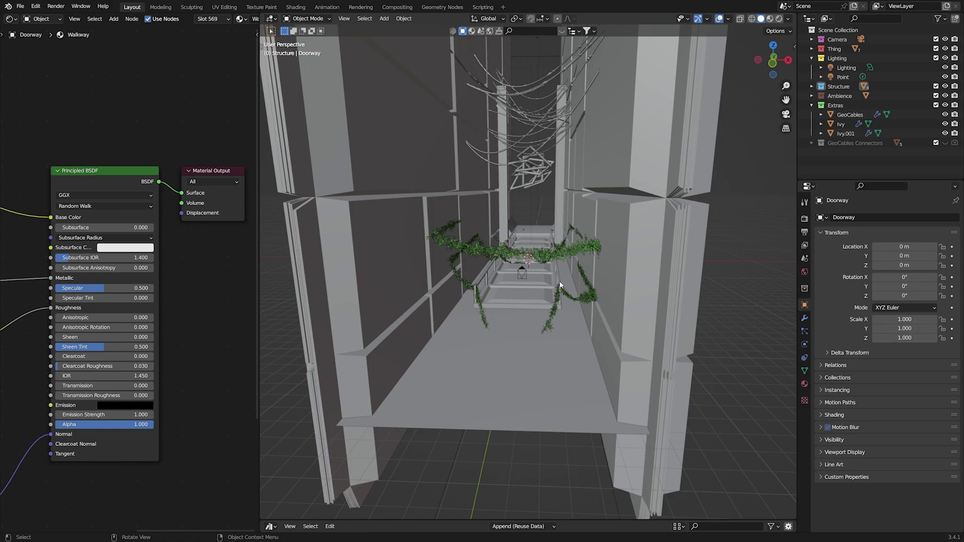
middle_drag(561, 286, 556, 285)
key(ctrl+s)
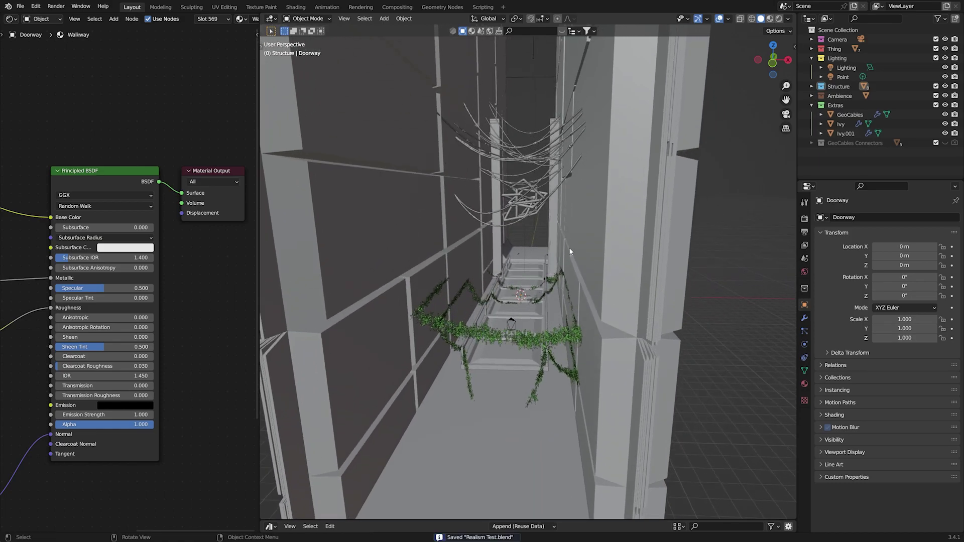
middle_drag(508, 182, 511, 265)
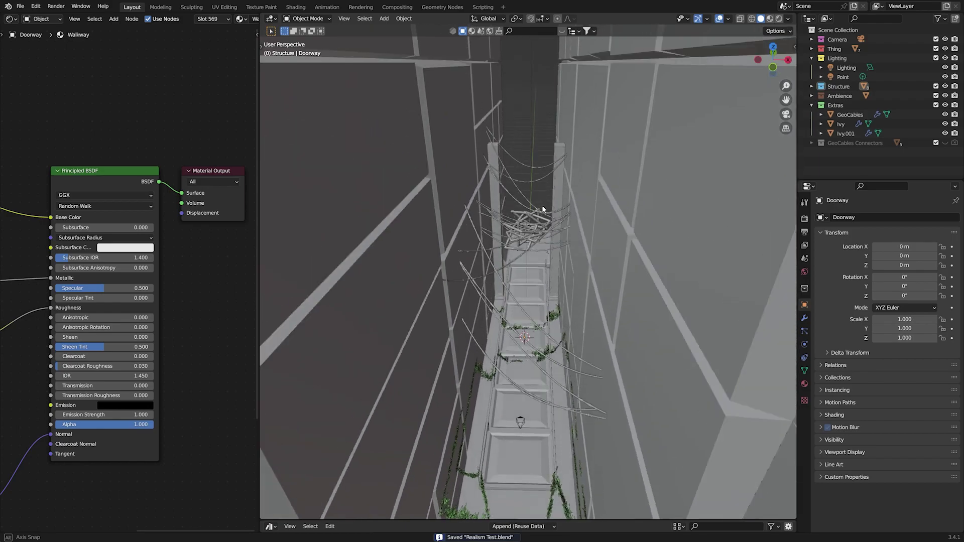
key(KP_0)
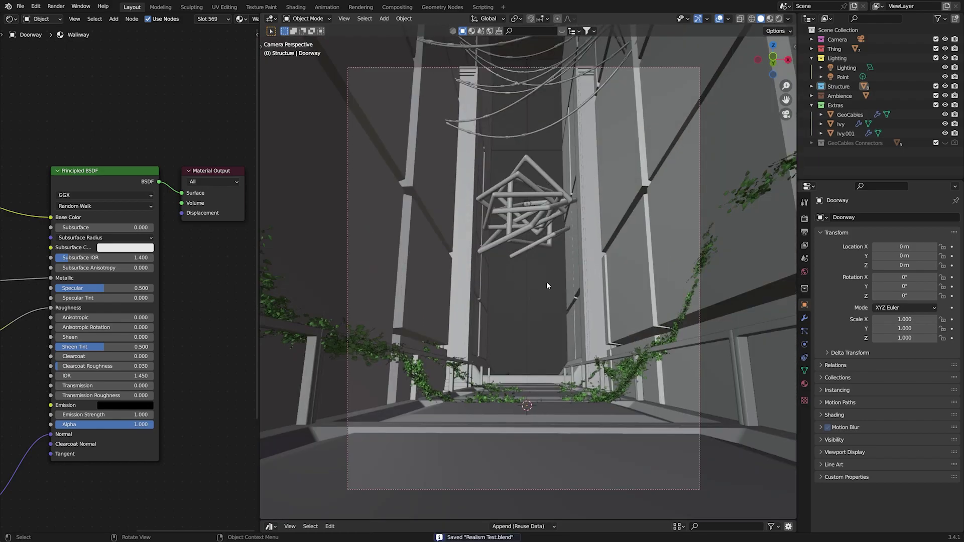
key(KP_0)
key(ctrl+s)
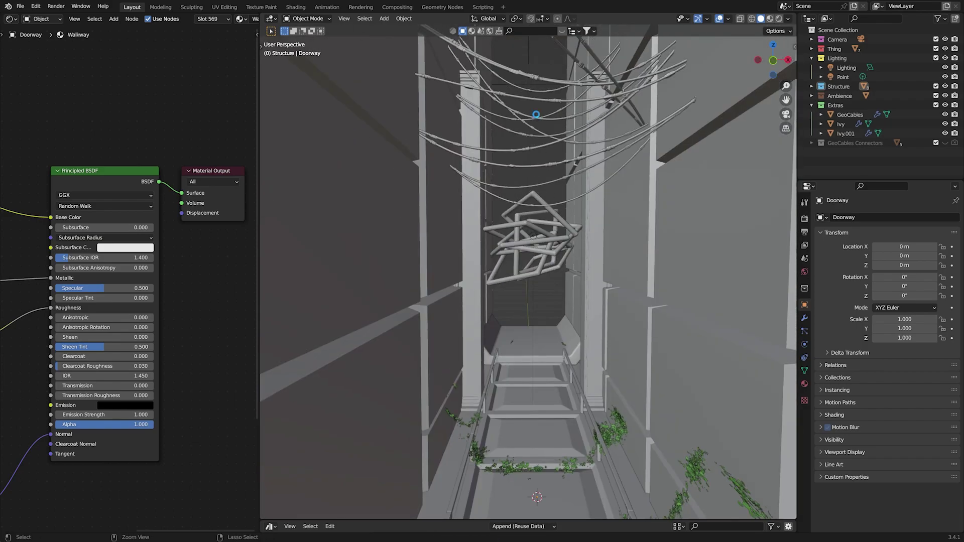
- Select the hanging GeoCables object and bring up the GeoCables add-on tools
click(548, 127)
shift+middle_drag(548, 127, 542, 162)
key(alt+a)
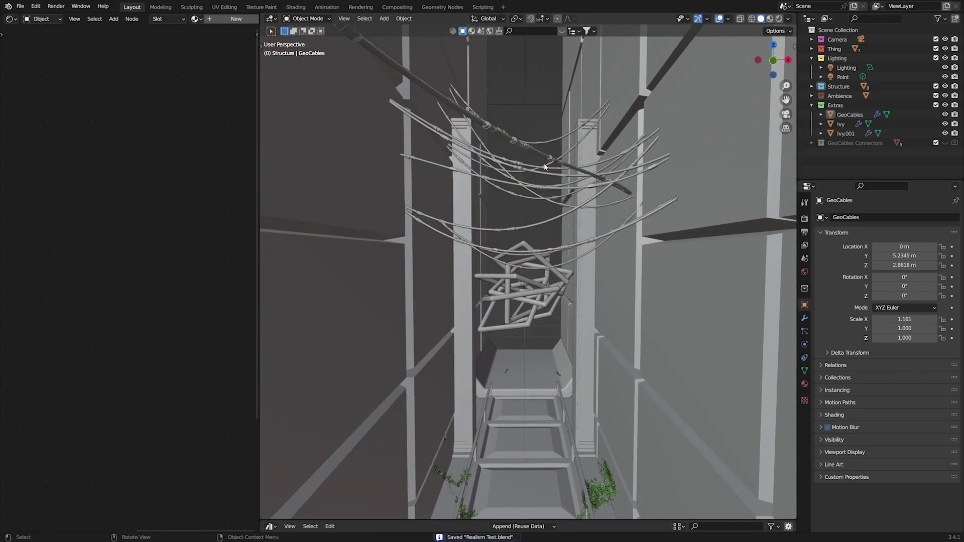
key(n)
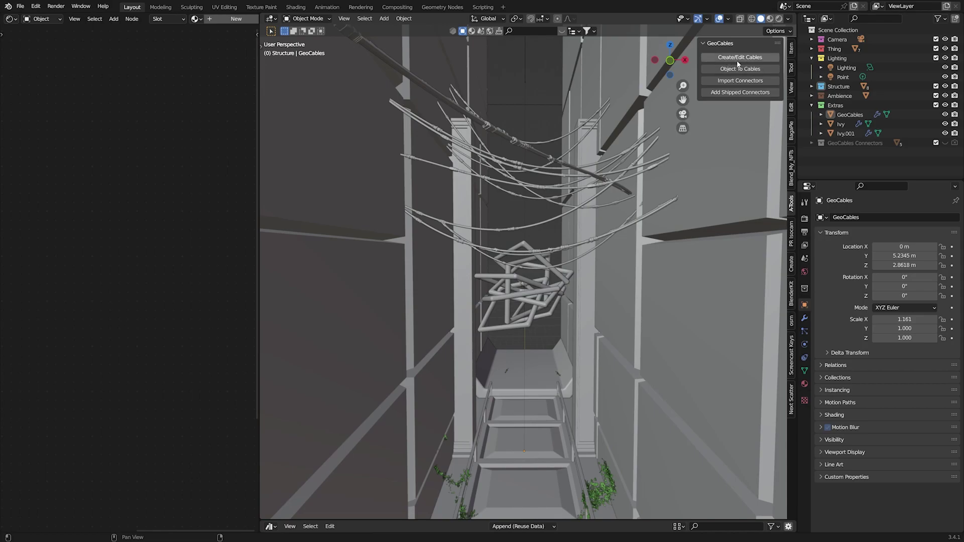
scroll(640, 315, down, 5)
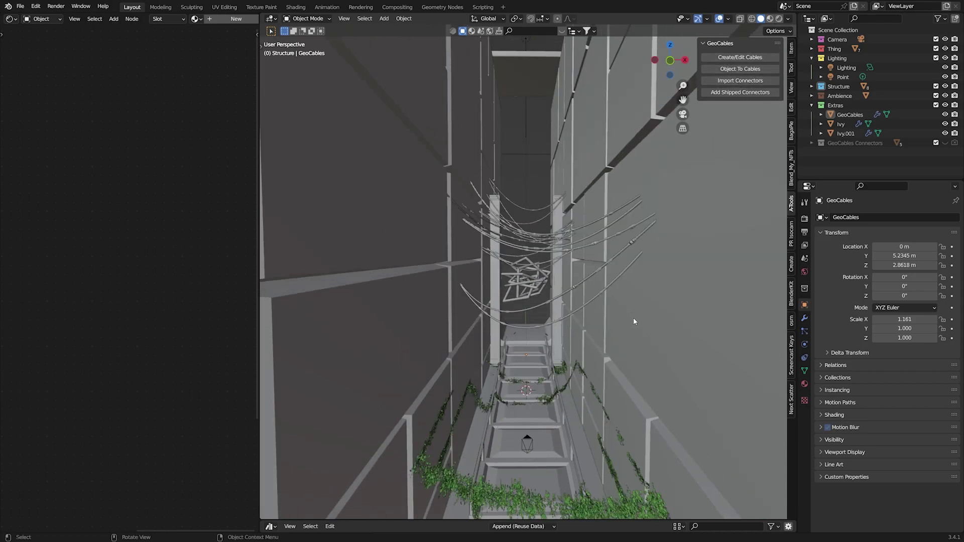
scroll(634, 321, down, 6)
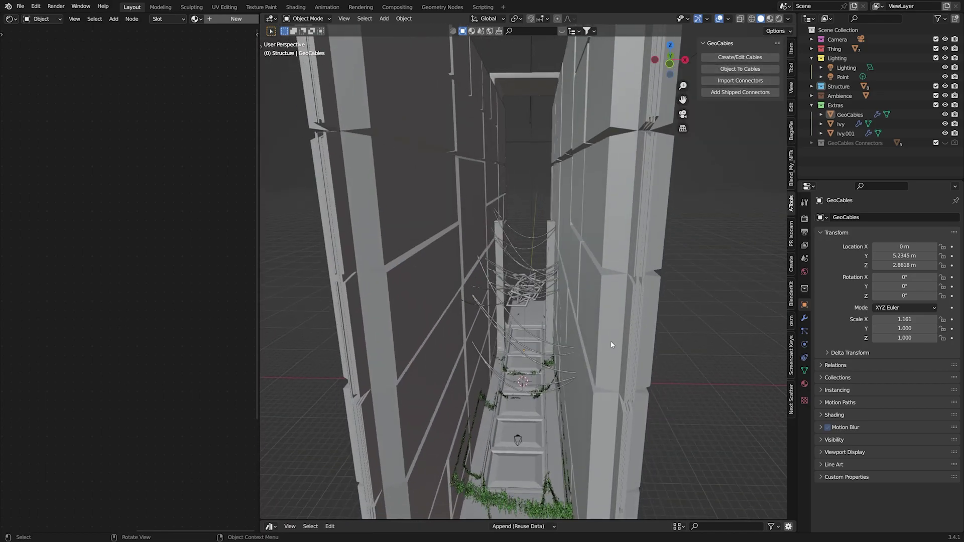
- Try drawing extra GeoCables cables along and between the two corridor walls
click(740, 57)
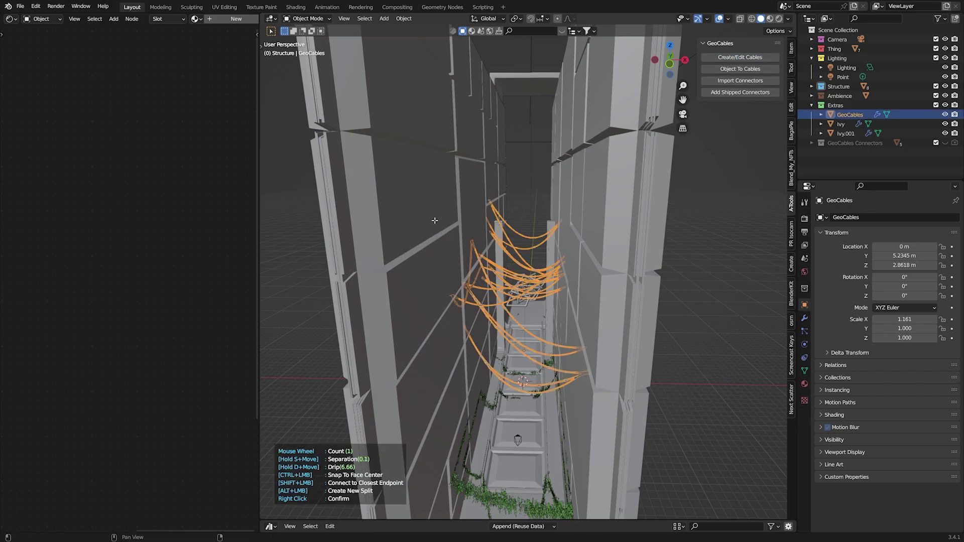
click(411, 163)
click(417, 135)
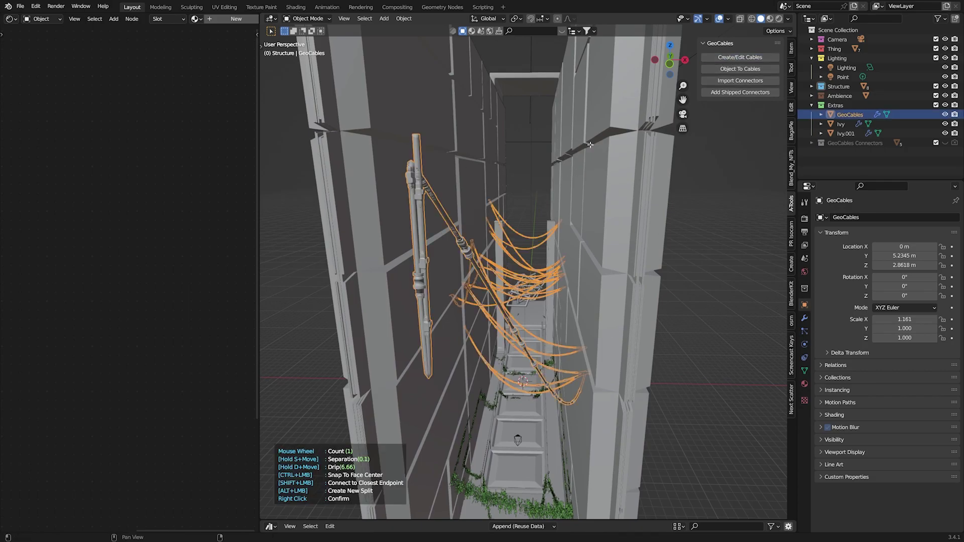
click(591, 145)
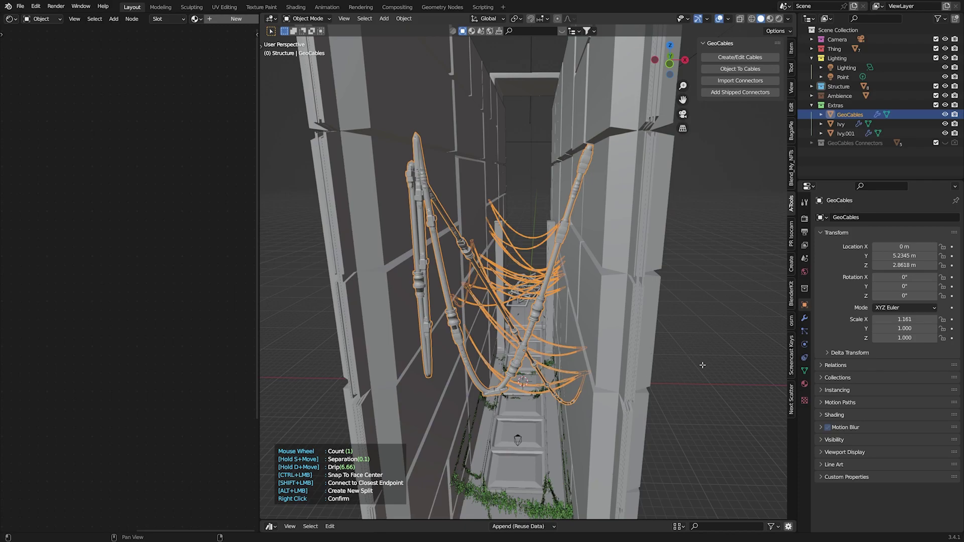
click(601, 216)
click(614, 287)
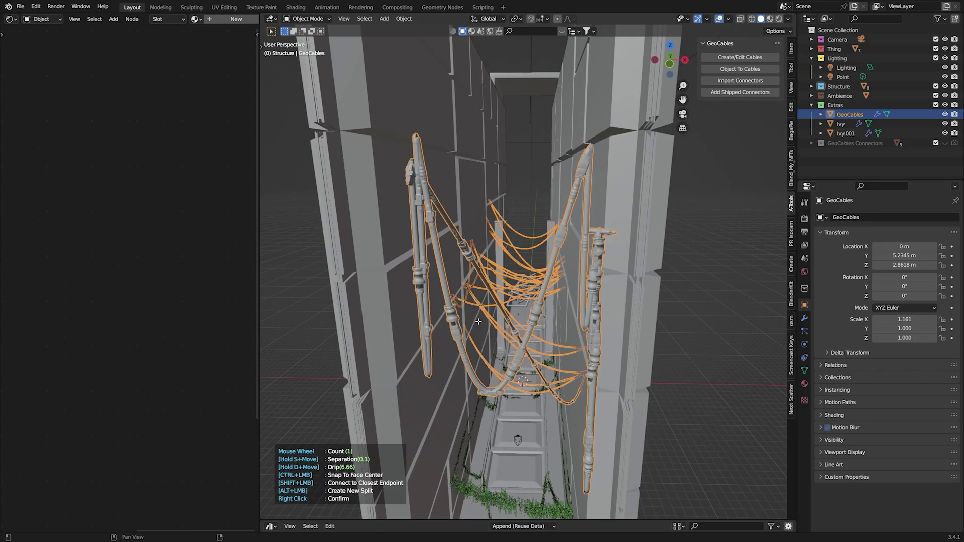
key(n)
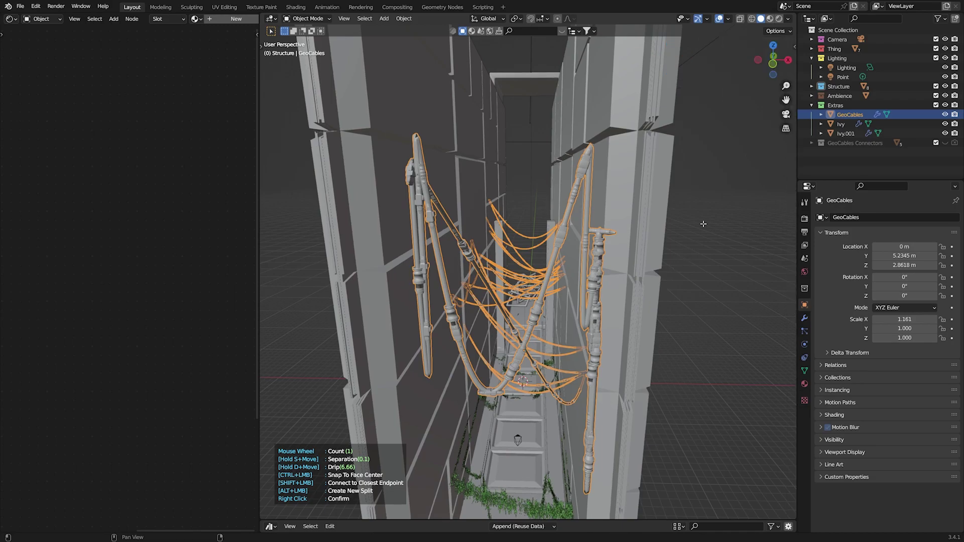
right_click(703, 225)
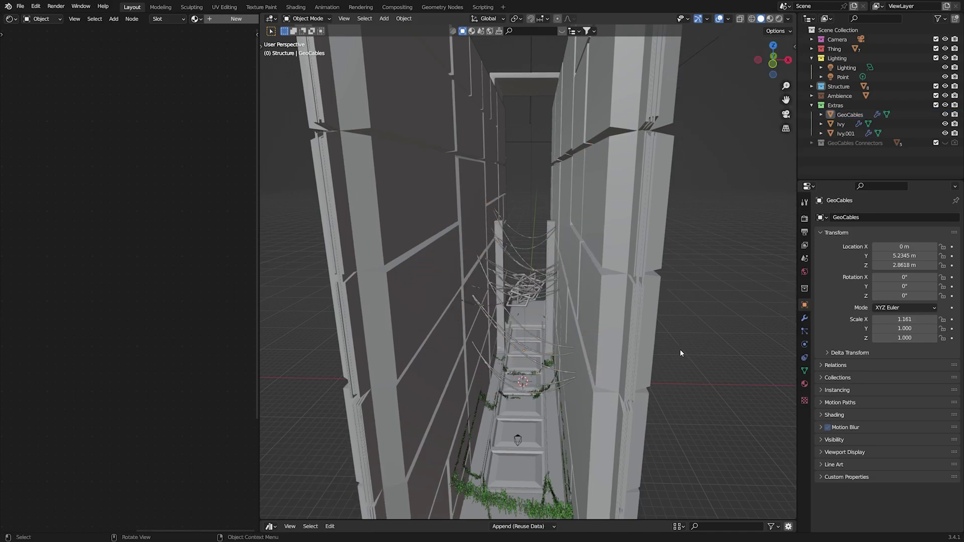
- Save the scene file and return to the camera view
middle_drag(680, 354, 713, 297)
key(ctrl+s)
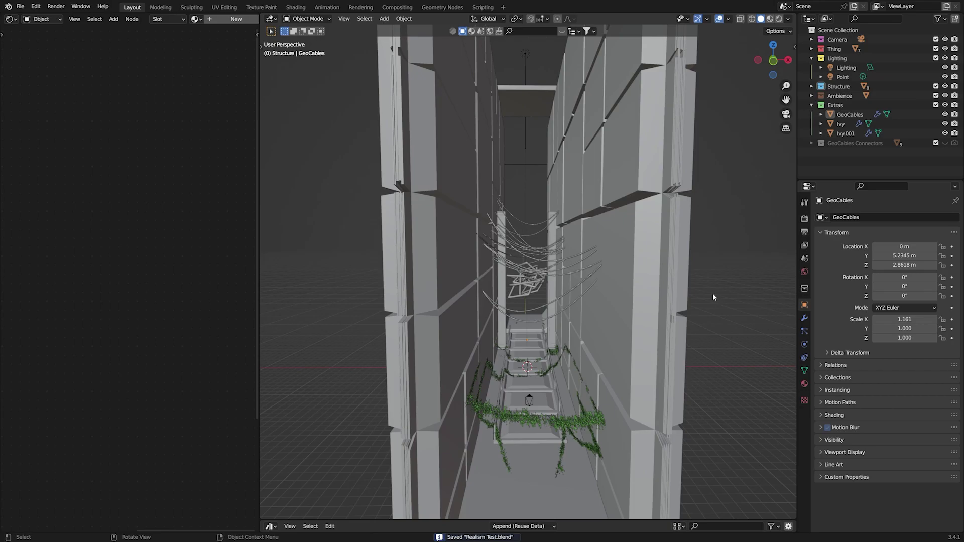
middle_drag(614, 291, 611, 317)
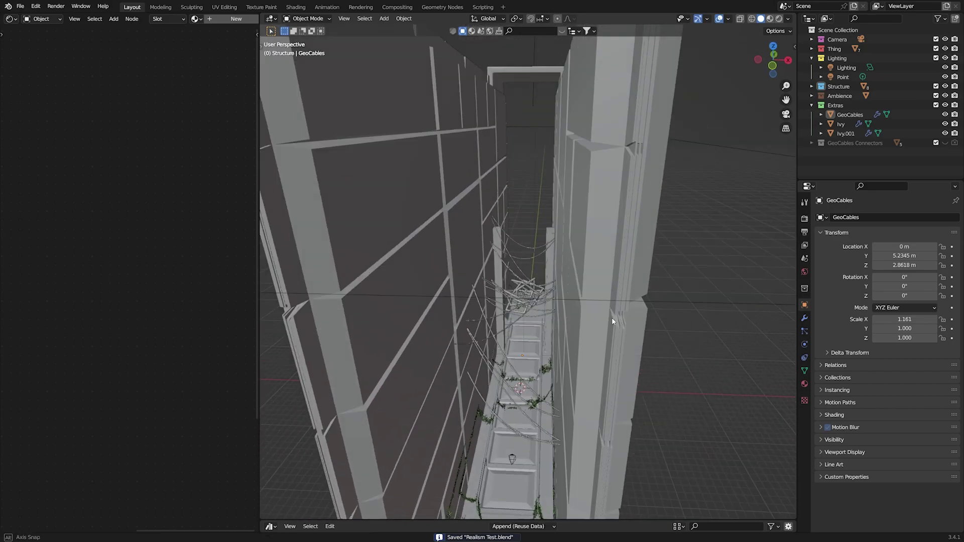
key(KP_0)
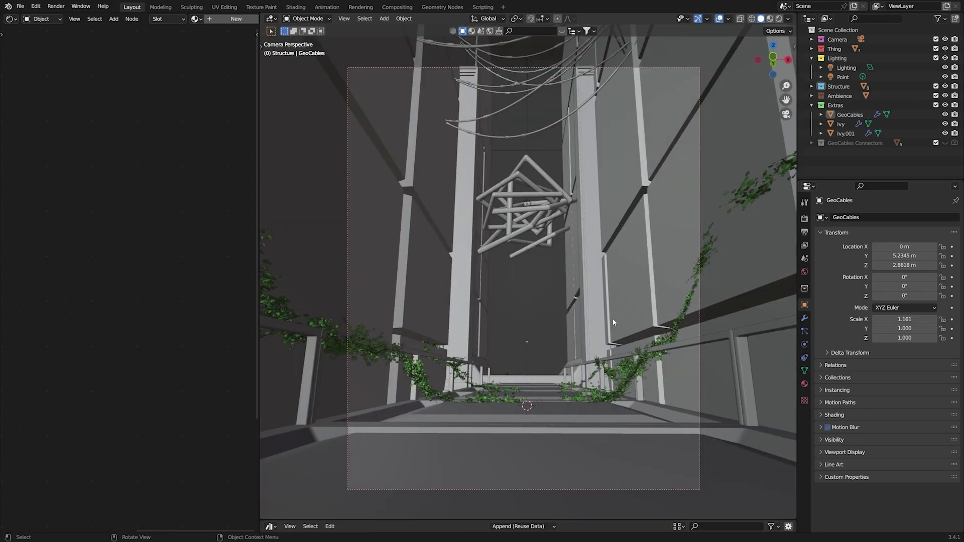
- Select the Ivy object at the front of the walkway to examine it, and select the point light in the sculpture
middle_drag(550, 303, 553, 438)
click(554, 439)
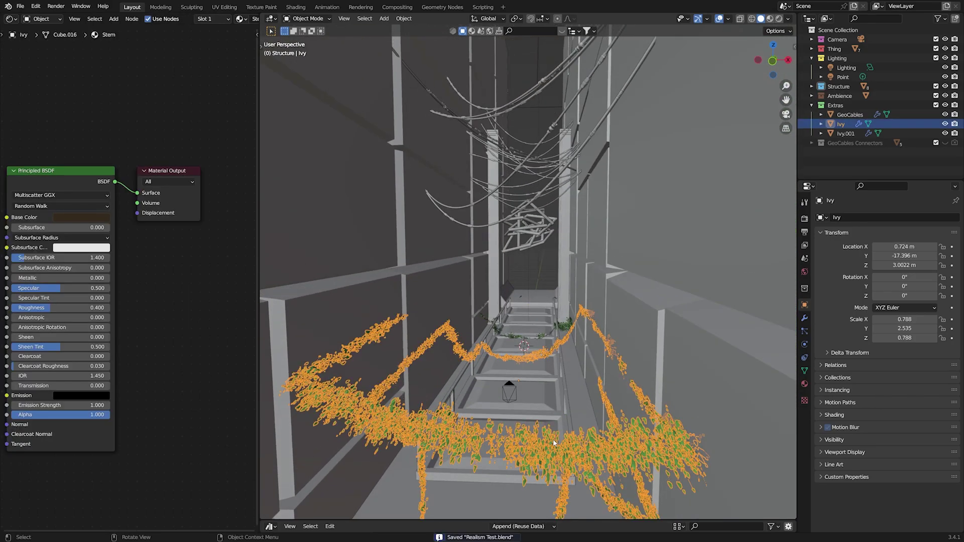
click(545, 271)
middle_drag(544, 270, 535, 374)
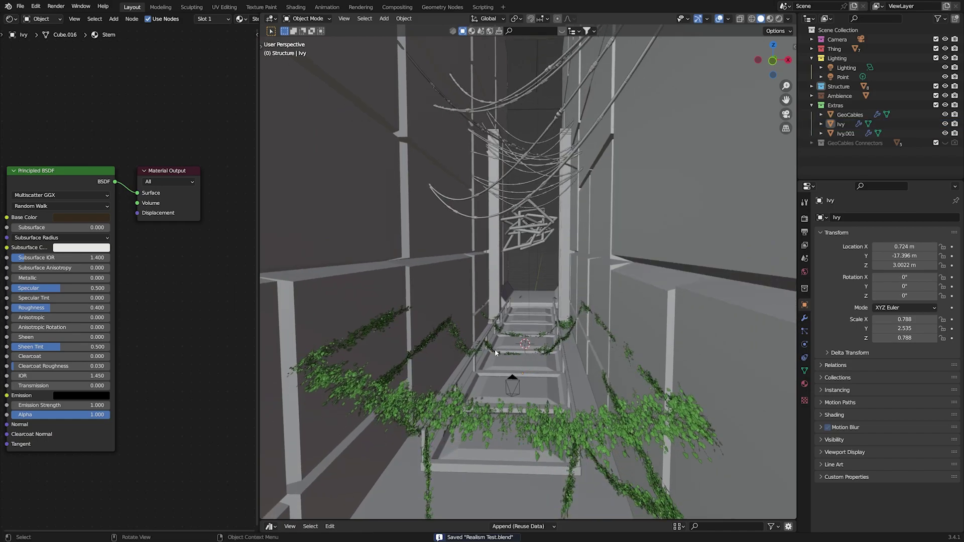
click(463, 350)
click(528, 274)
click(546, 275)
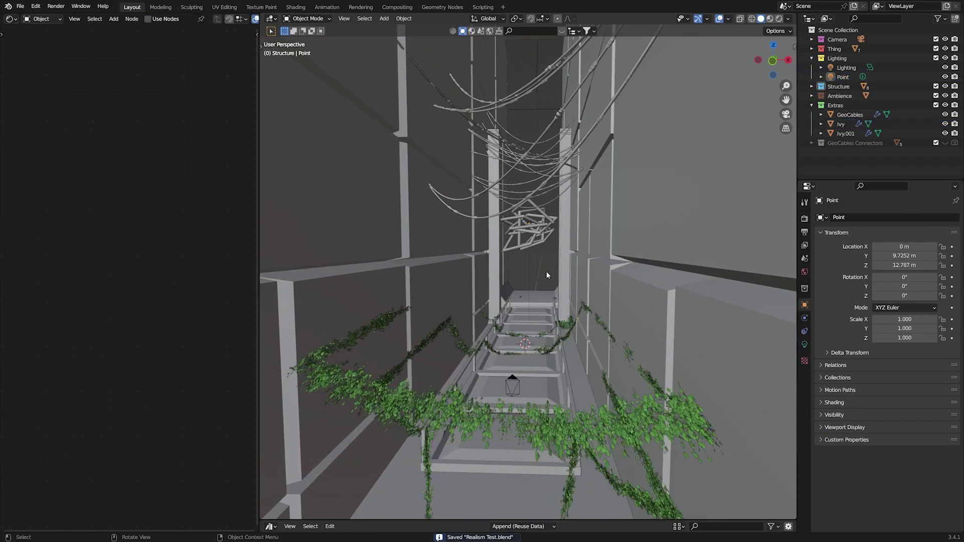
- Examine the Ivy asset among the User Library's unassigned assets and return to the camera view
drag(481, 521, 499, 383)
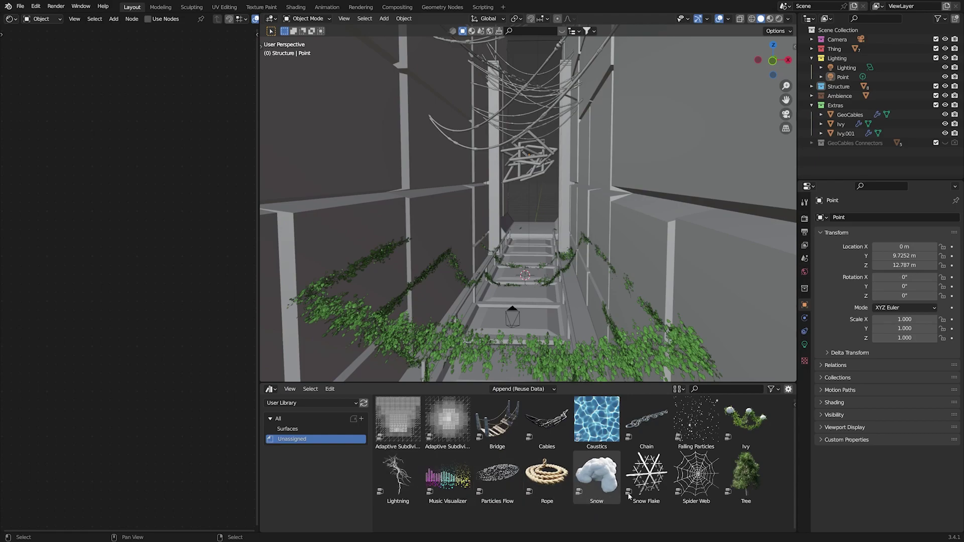
right_click(748, 426)
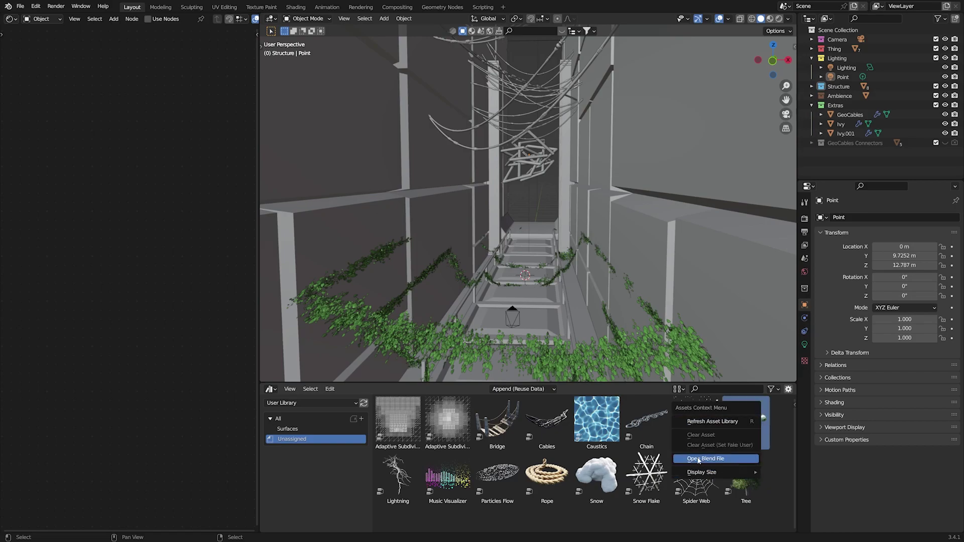
mouse_move(723, 472)
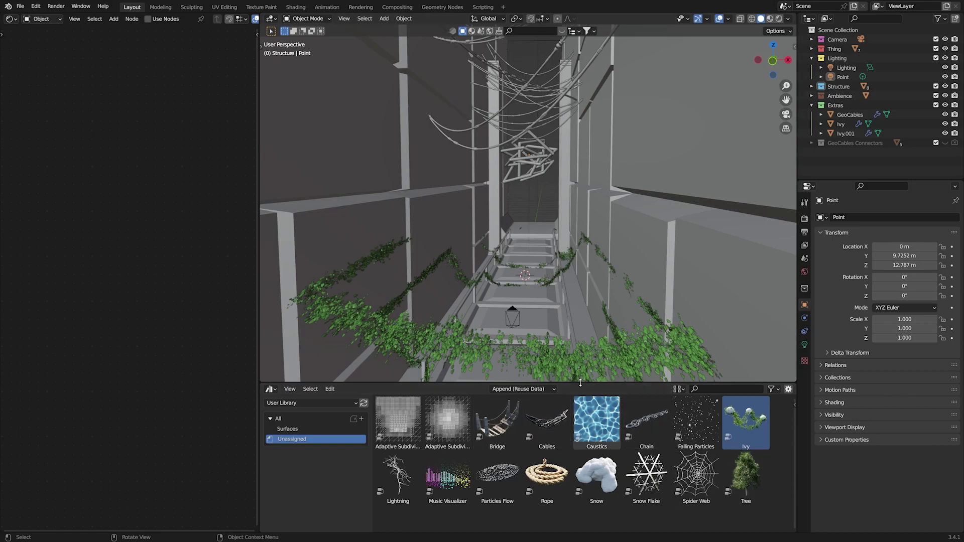
drag(578, 387, 580, 523)
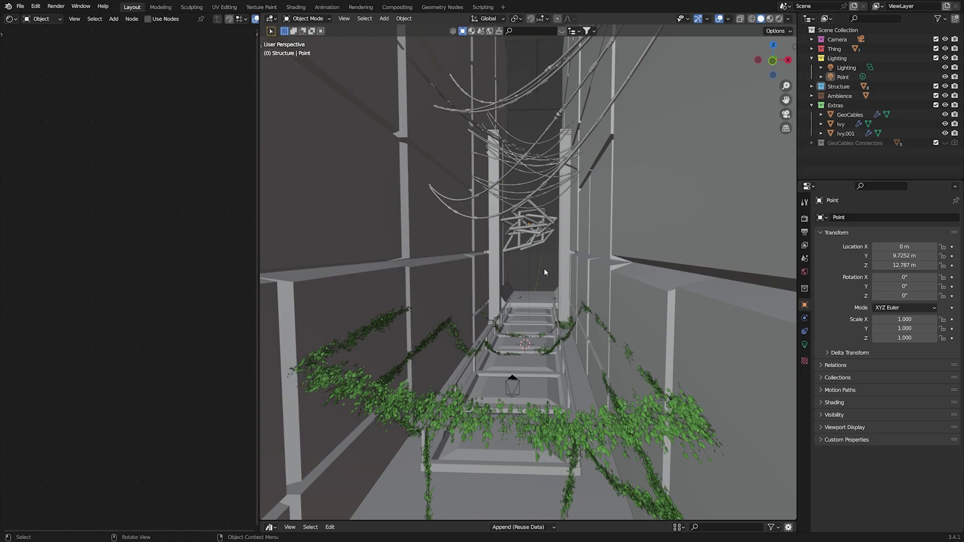
key(KP_0)
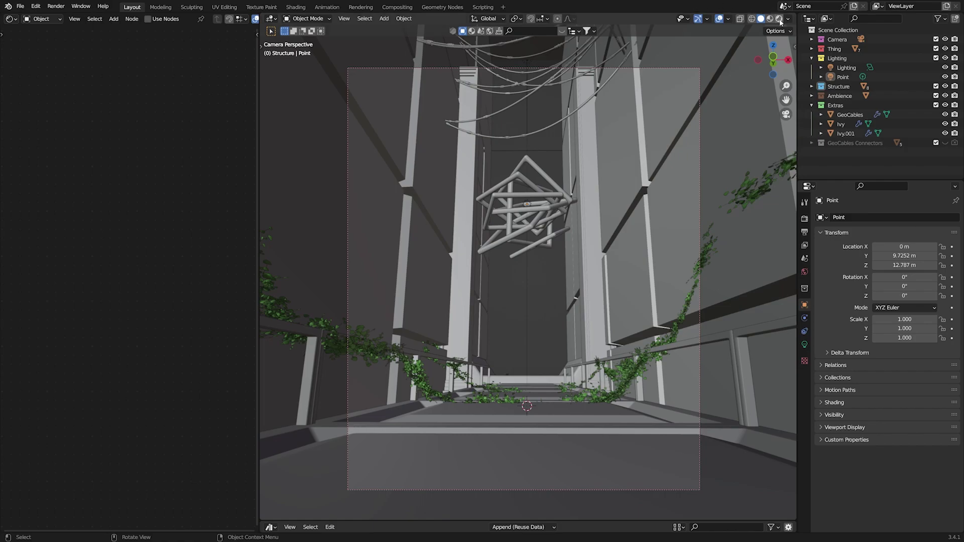
- Show the camera view in rendered shading and select the Ivy and the Walls Addon to examine how they appear
key(z)
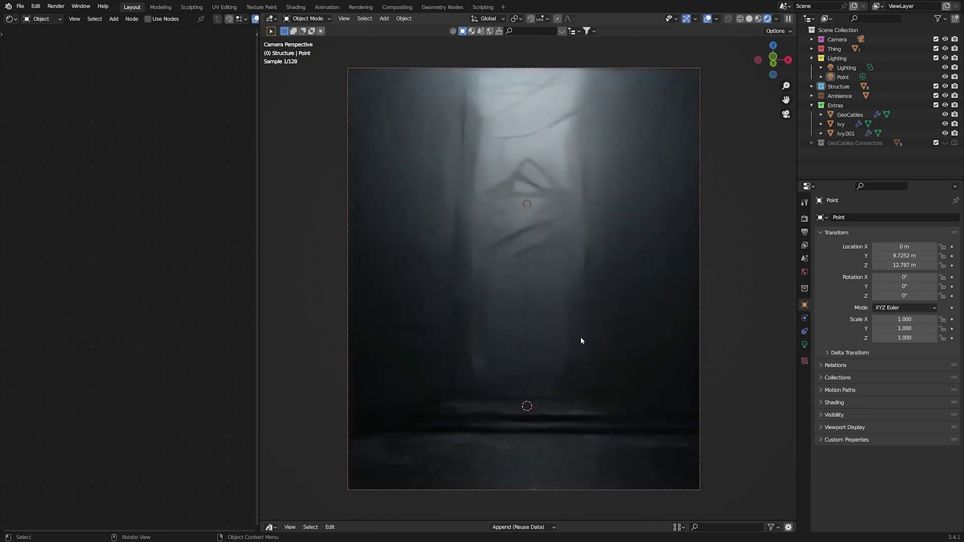
click(432, 388)
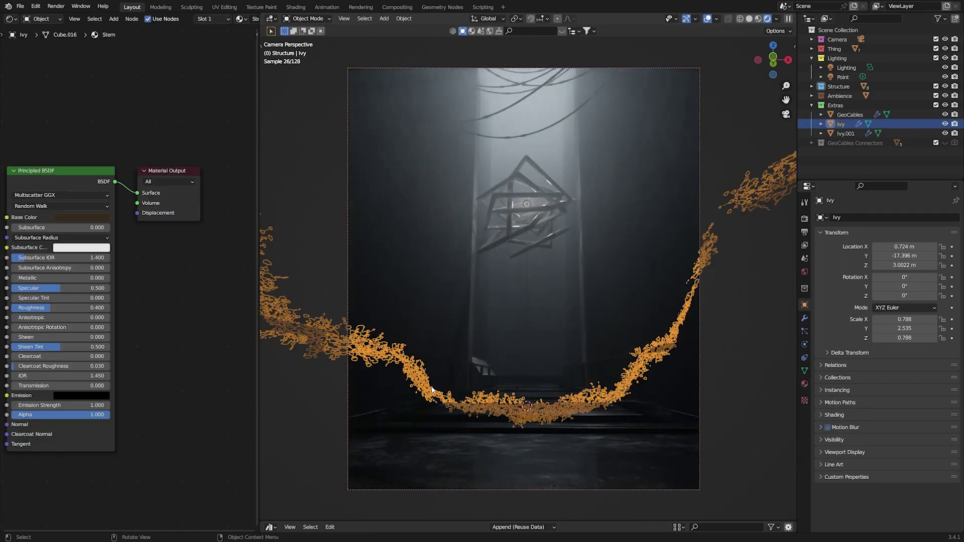
key(alt+a)
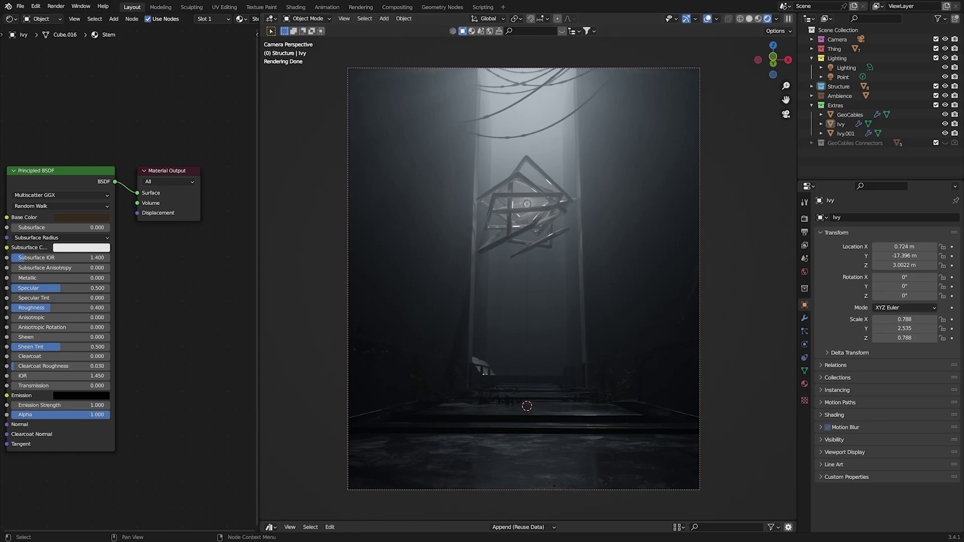
click(504, 373)
- Save the scene file while inspecting the corridor in solid shading, and return to the rendered camera view
key(ctrl+s)
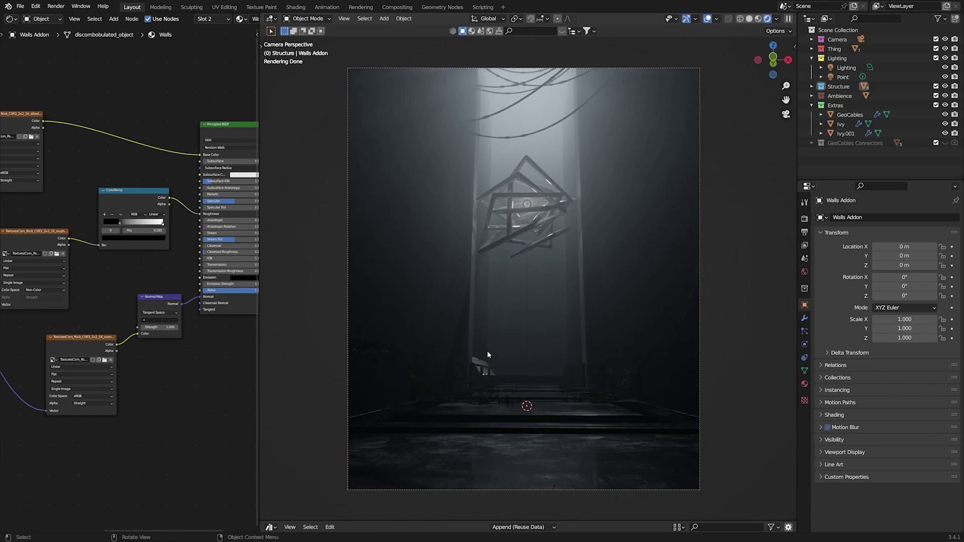
click(749, 18)
middle_drag(489, 281, 522, 373)
scroll(505, 336, down, 4)
key(ctrl+s)
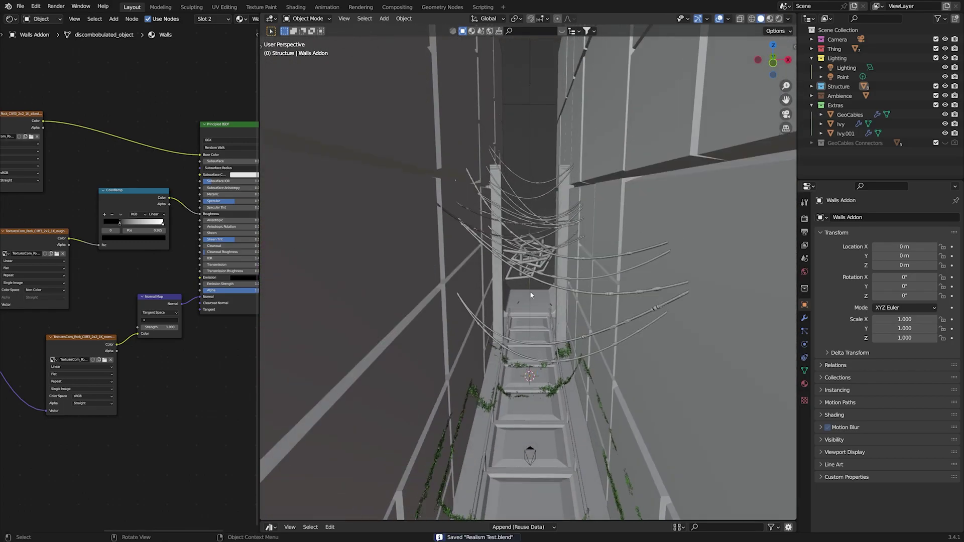
middle_drag(537, 293, 534, 259)
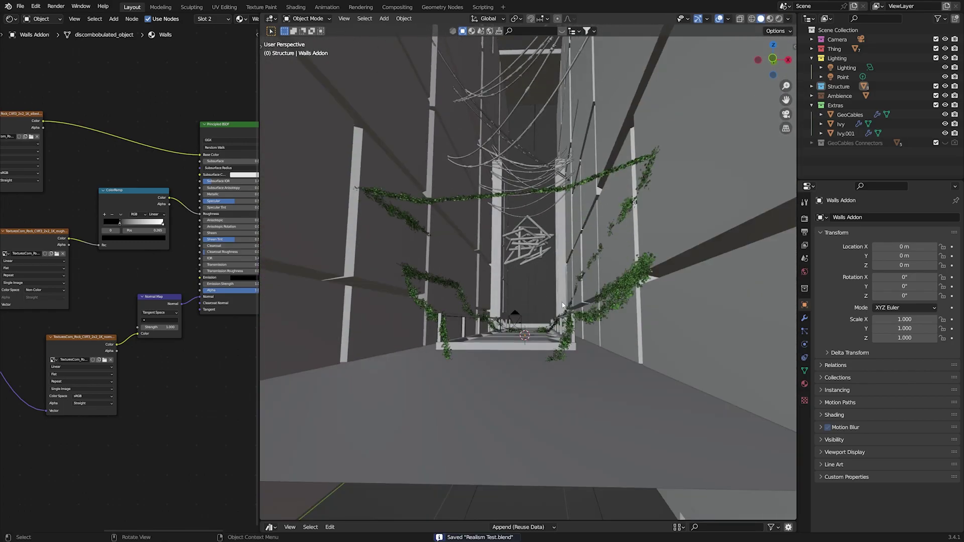
key(KP_0)
click(779, 19)
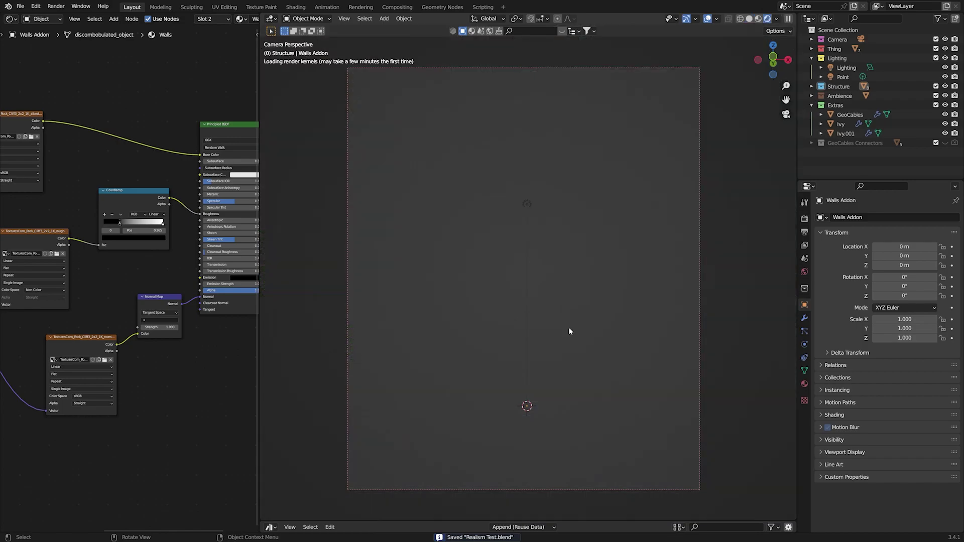
- Select the Walkway and examine its surface up close along with the image texture nodes of its Walkway material
click(492, 422)
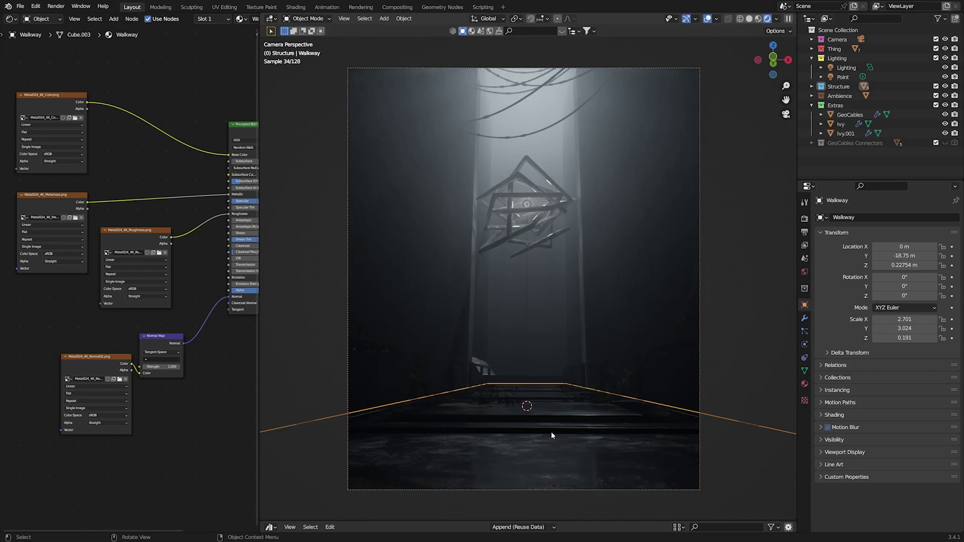
middle_drag(504, 447, 577, 333)
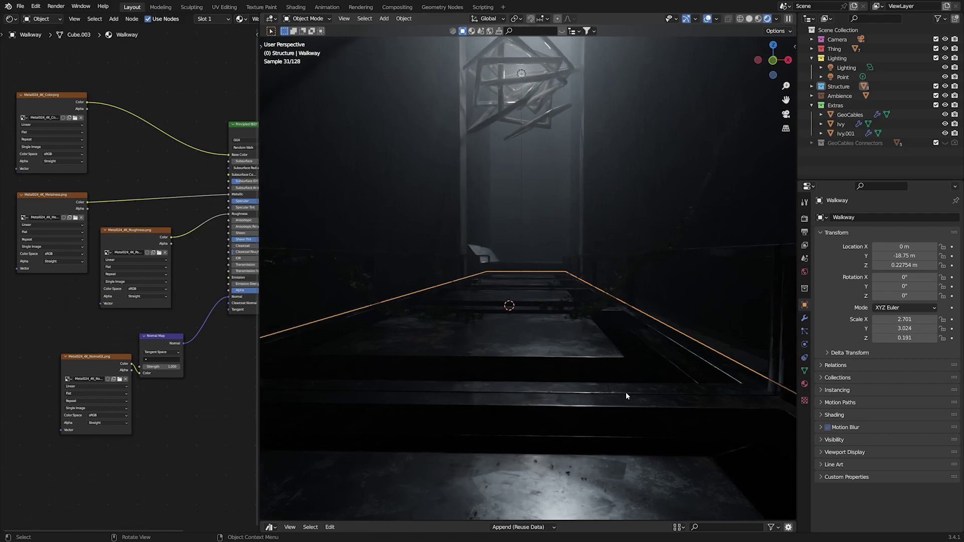
middle_drag(547, 351, 535, 330)
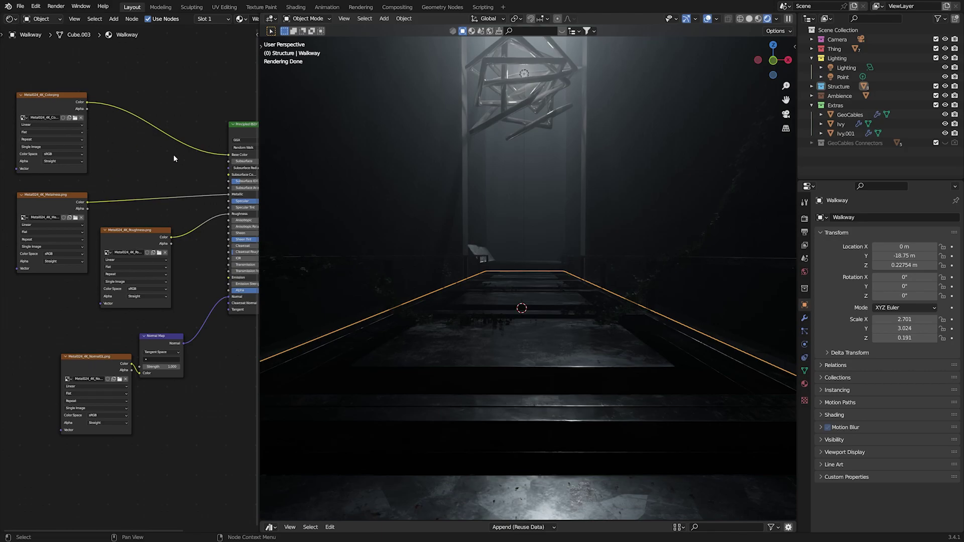
middle_drag(174, 156, 126, 151)
middle_drag(183, 222, 209, 213)
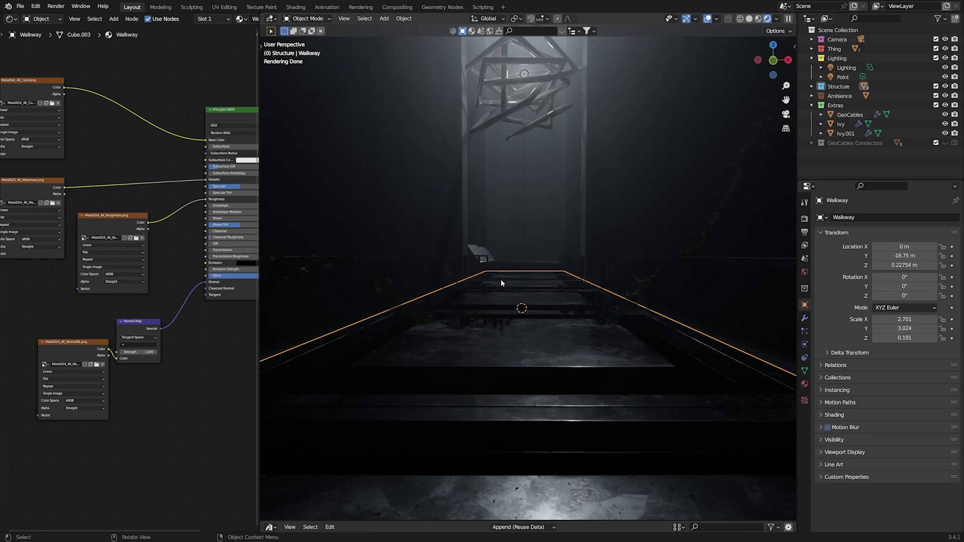
- Select the Doorway and the Railing in turn to check that they use the Walkway material
key(alt+a)
middle_drag(490, 239, 484, 253)
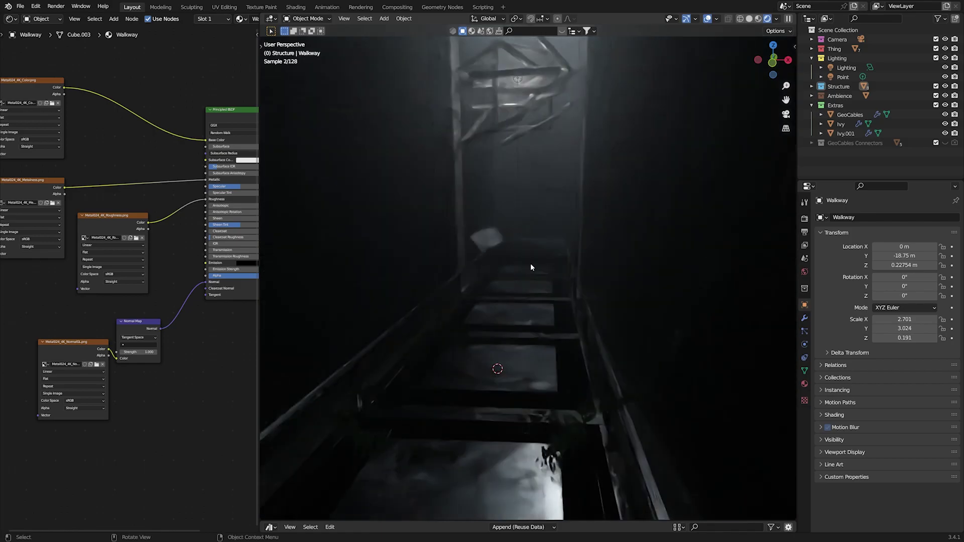
click(493, 239)
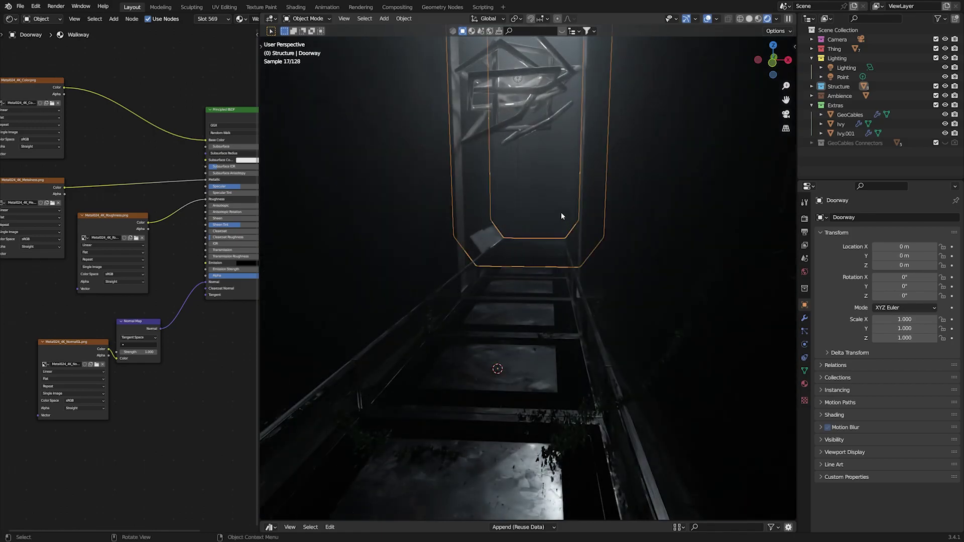
key(alt+a)
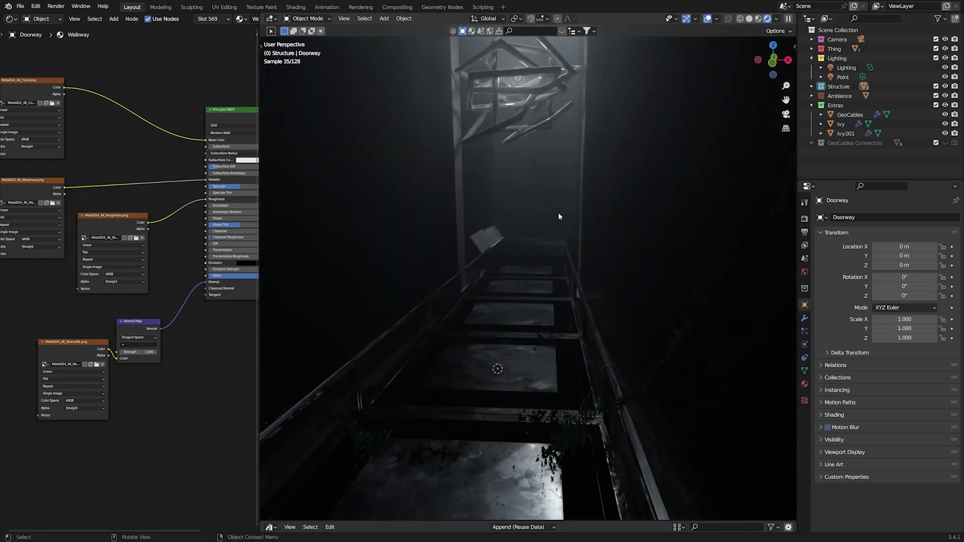
click(606, 422)
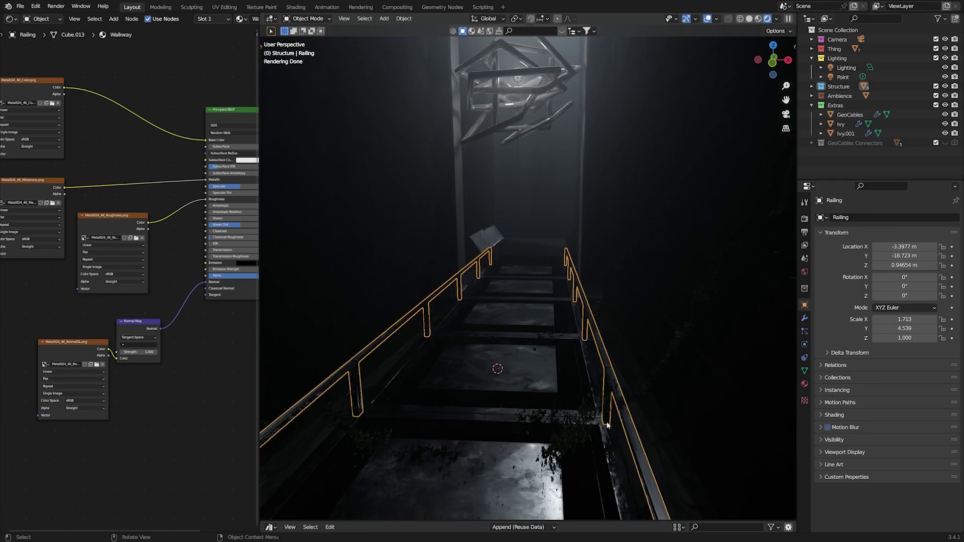
key(alt+a)
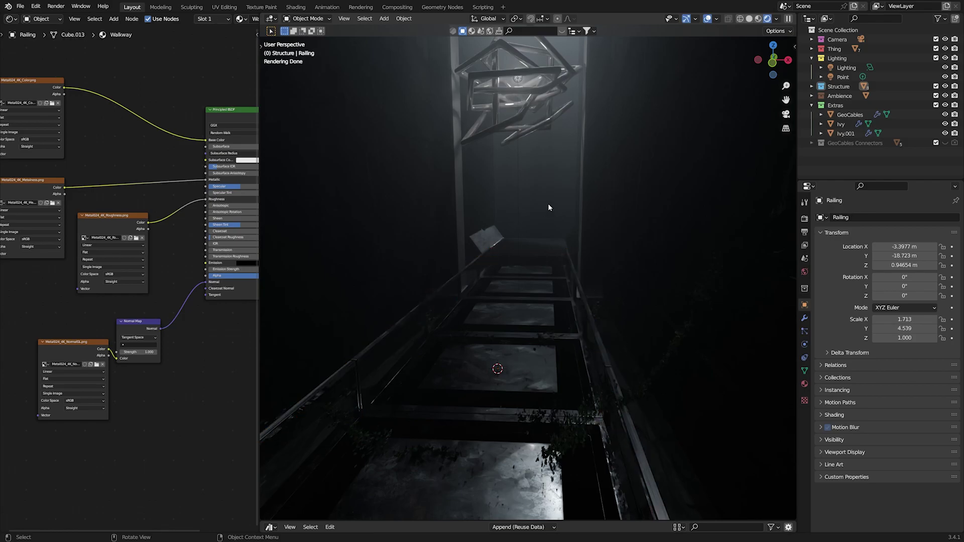
- Return to the camera view and examine the rock texture nodes of the Walls material on the Walls Addon
key(KP_0)
click(397, 279)
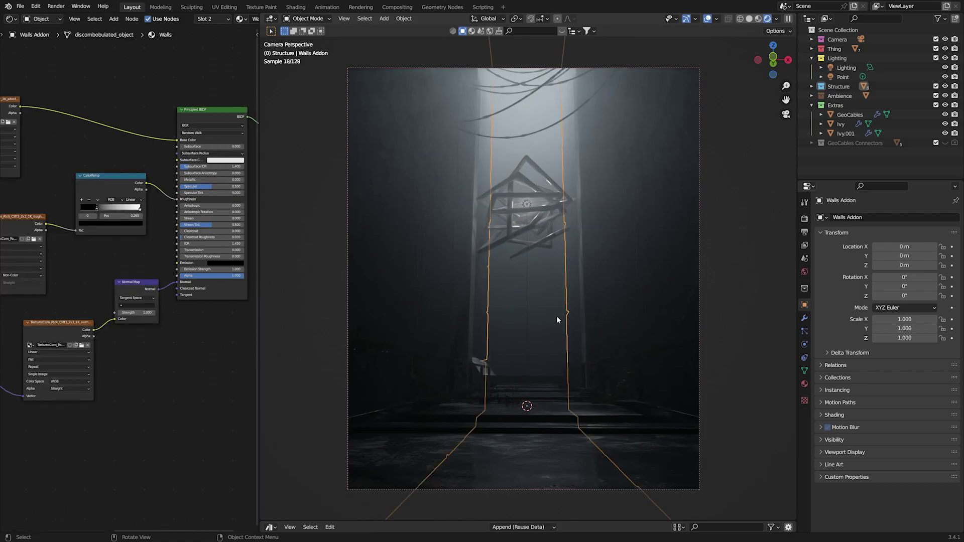
key(alt+a)
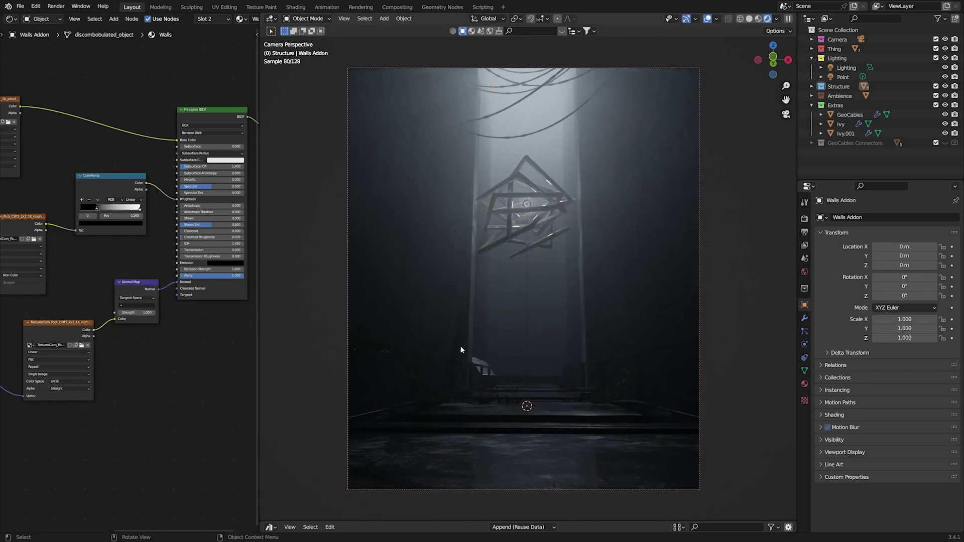
middle_drag(144, 322, 164, 336)
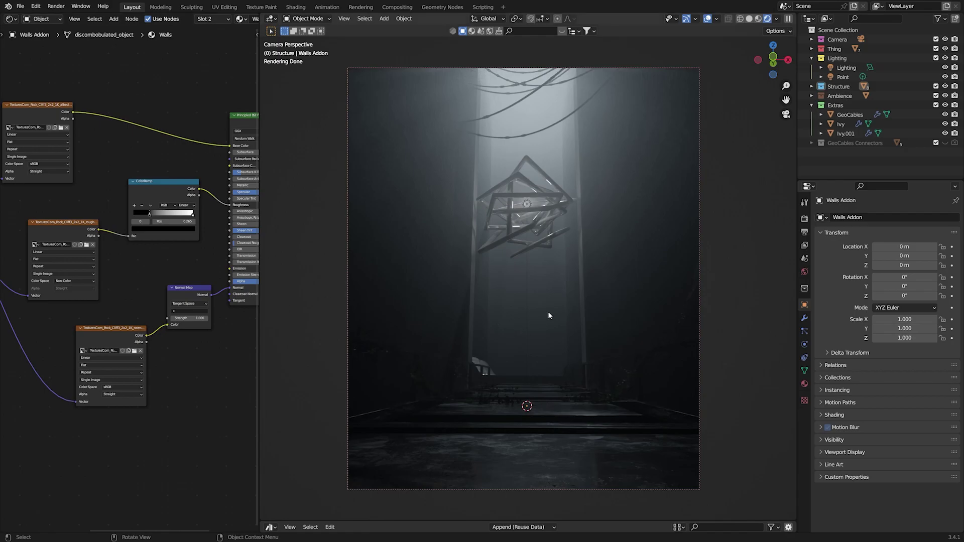
- Examine the rock-textured corridor walls in material preview from several angles, and return to the rendered camera view
click(760, 20)
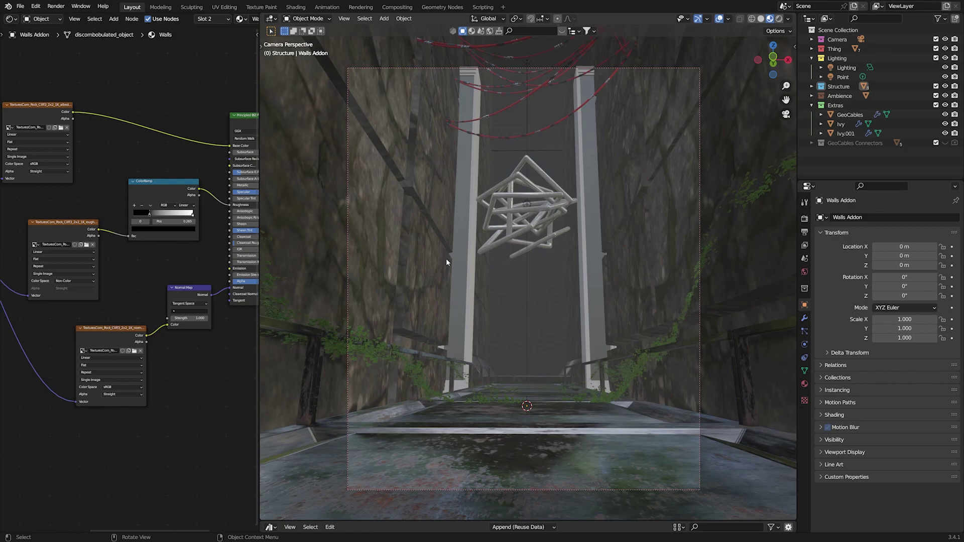
middle_drag(531, 327, 495, 240)
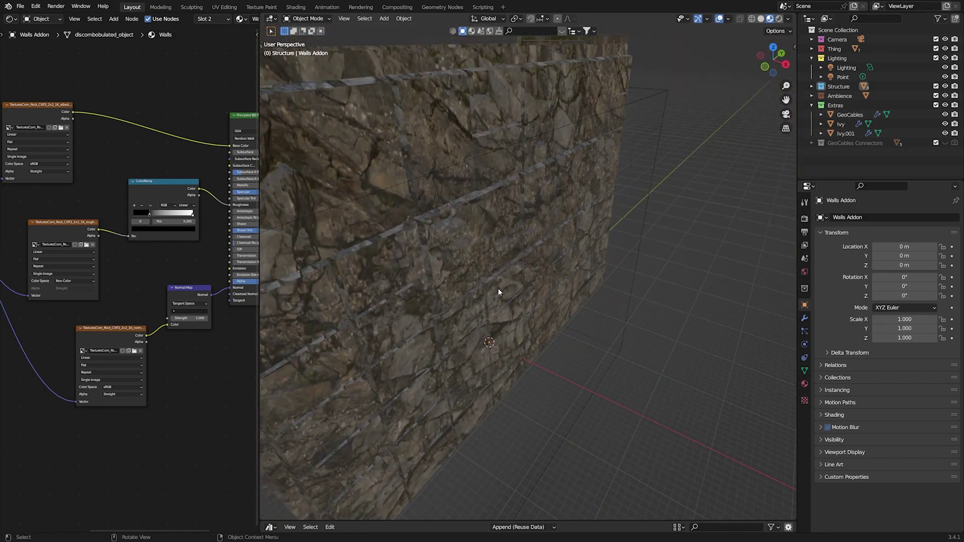
middle_drag(498, 290, 534, 172)
click(535, 172)
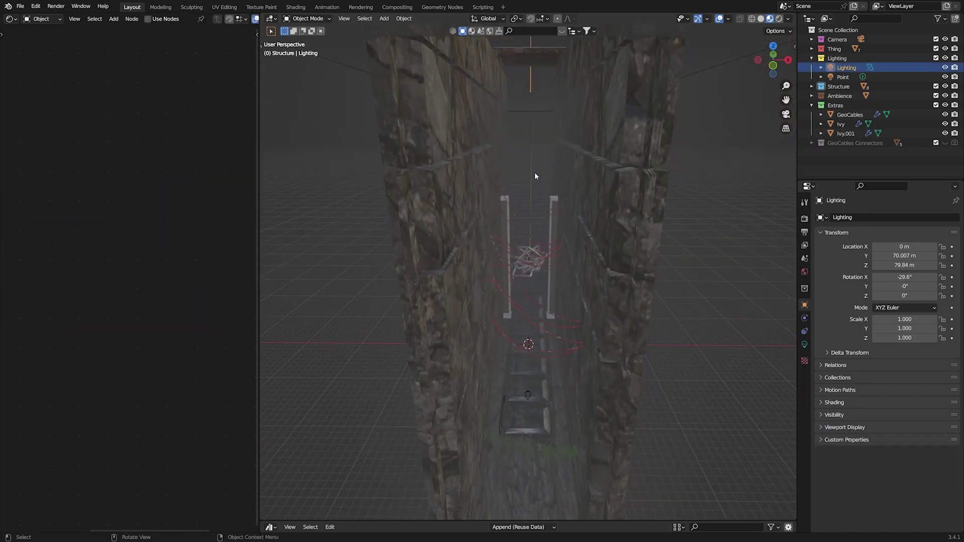
key(KP_0)
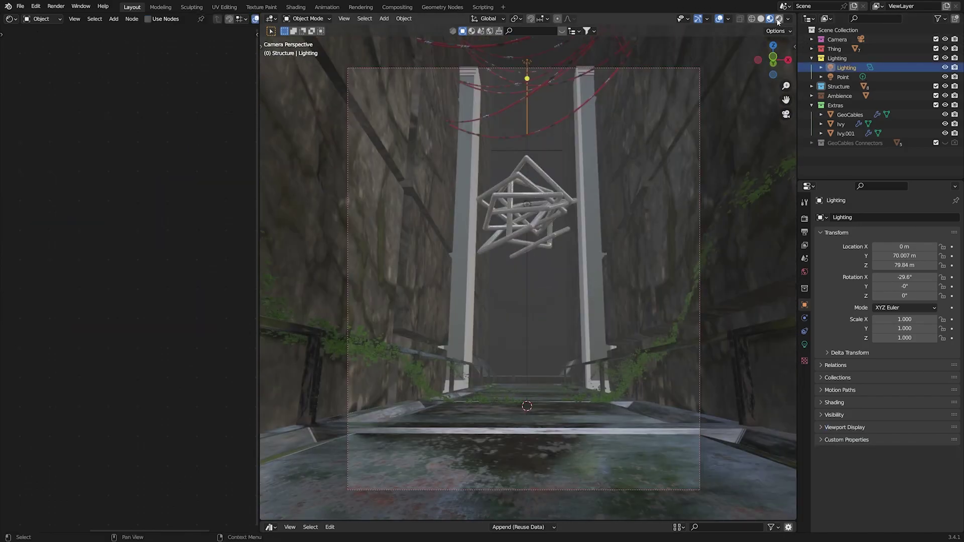
key(z)
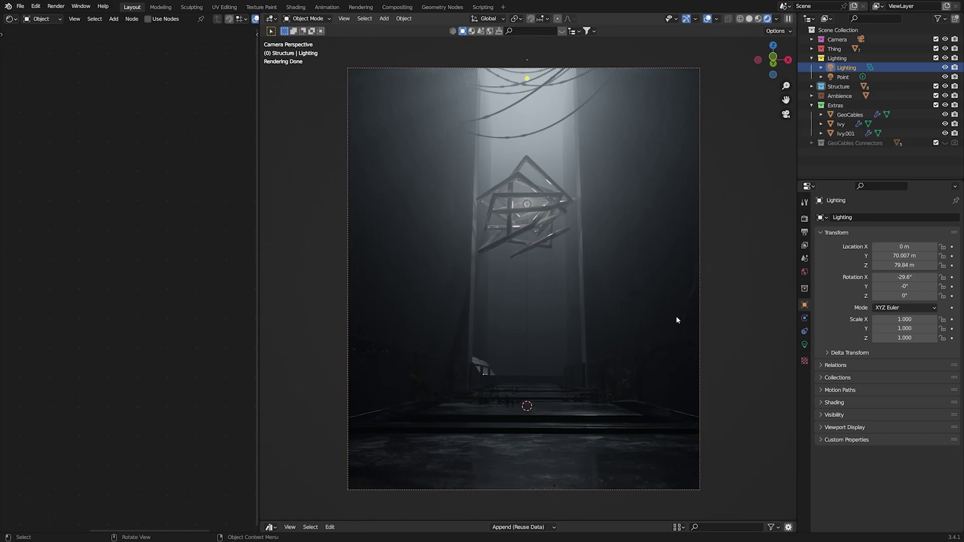
- Select the pillars and examine the Principled BSDF settings of their Marble material
click(604, 320)
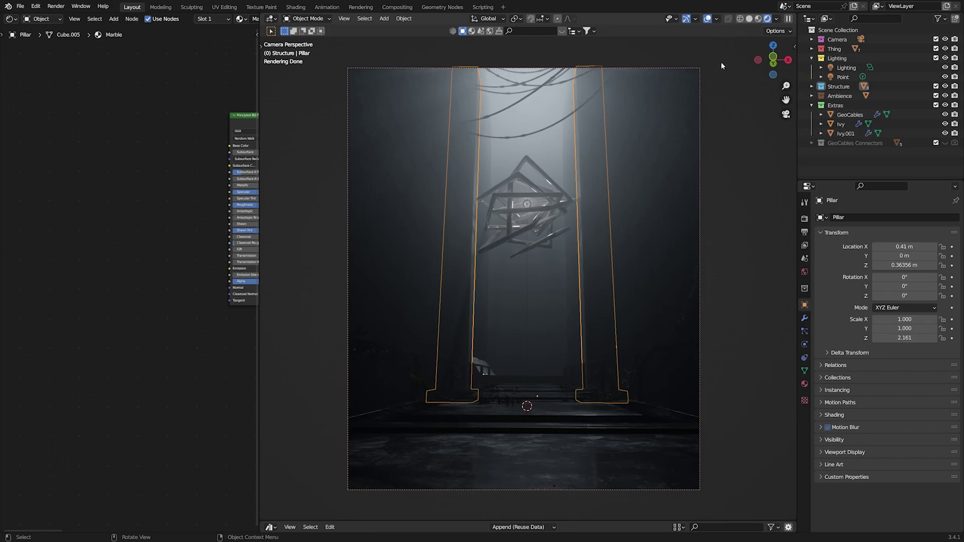
key(Home)
scroll(211, 241, up, 4)
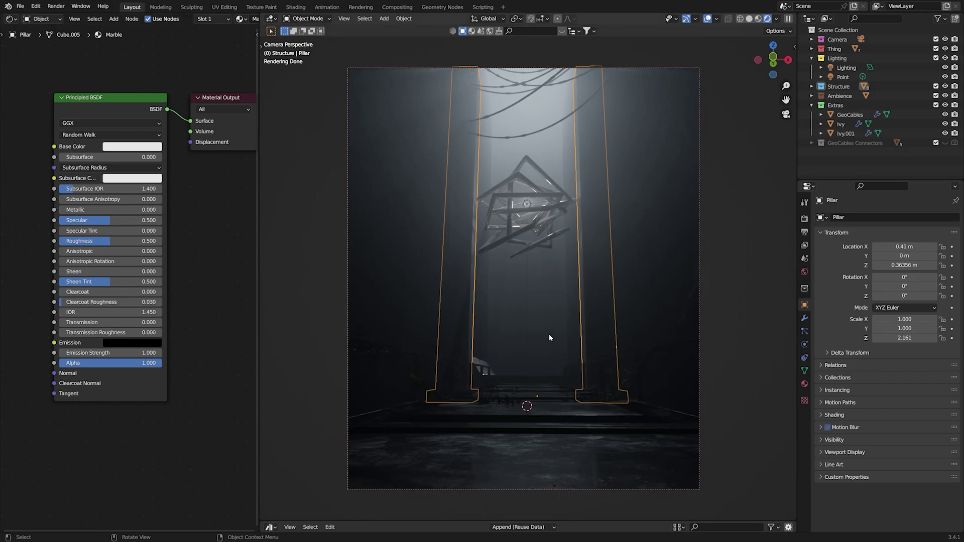
key(alt+a)
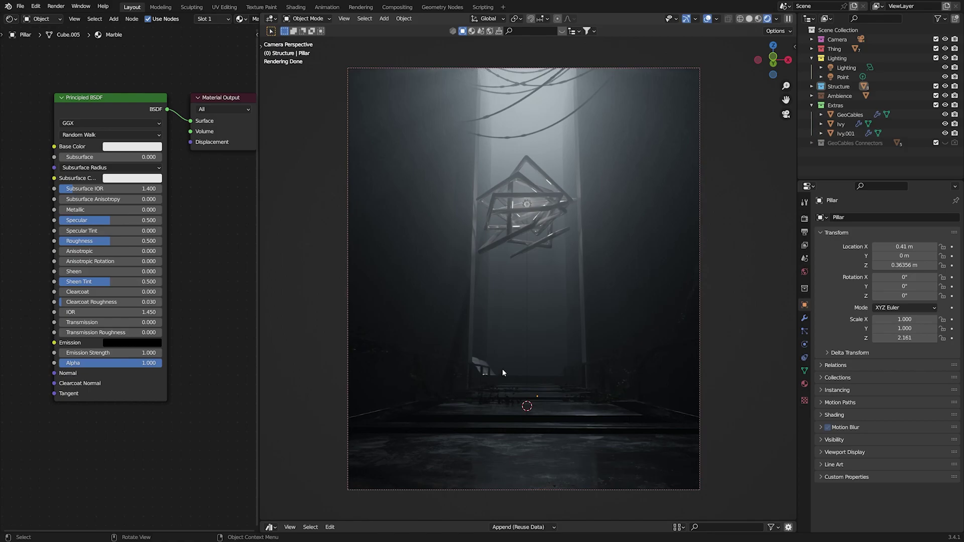
- Select the hanging sculpture's frames and examine the Principled BSDF settings of their Thing material
click(540, 175)
key(alt+a)
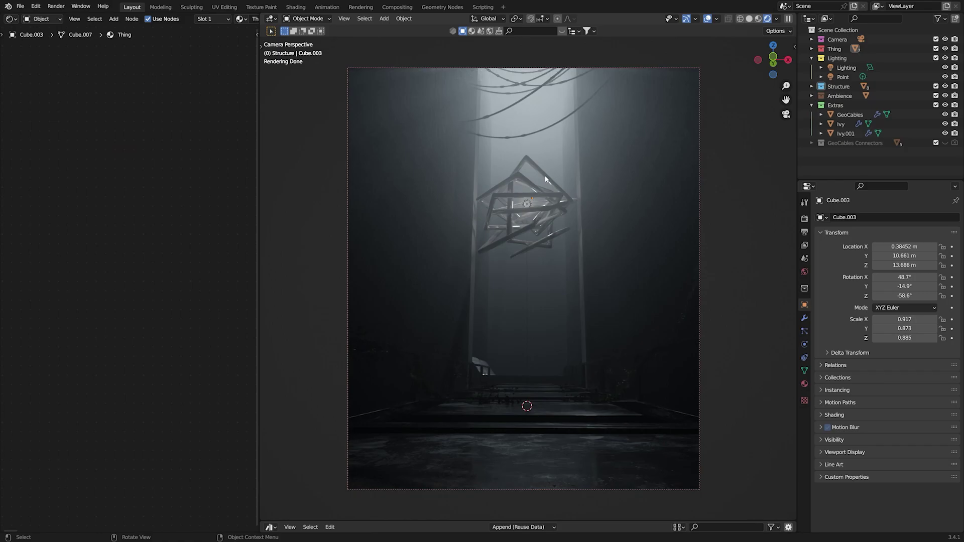
click(545, 210)
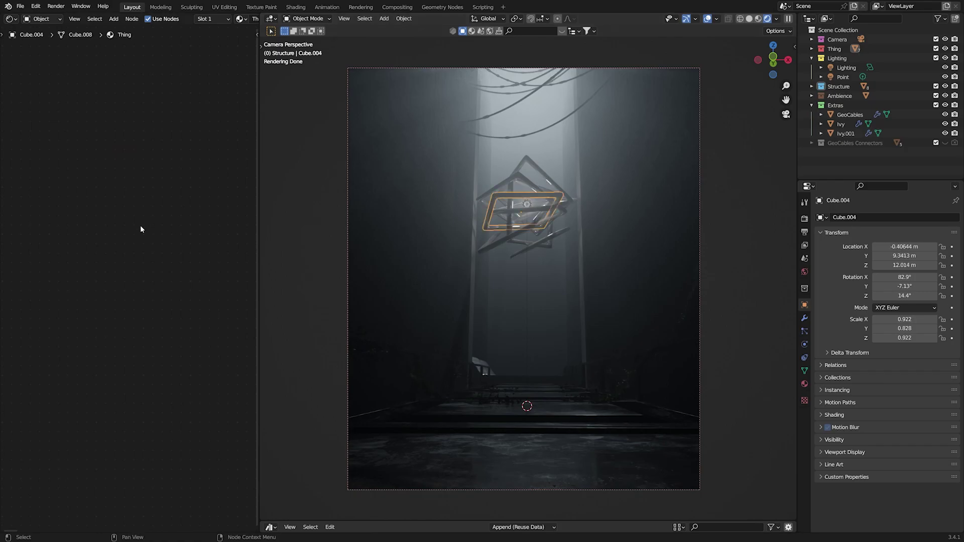
scroll(141, 229, up, 3)
middle_drag(169, 288, 186, 272)
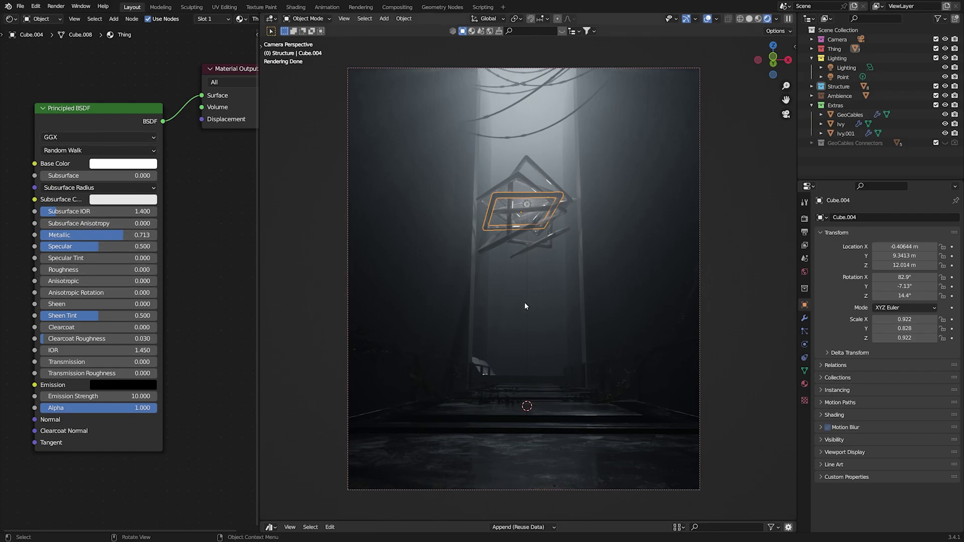
click(586, 221)
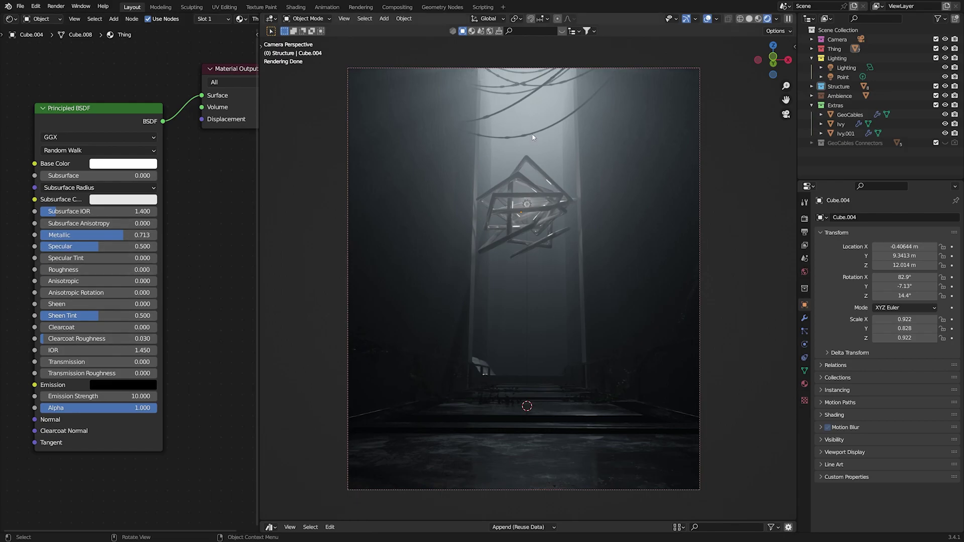
- Select the Ivy and the GeoCables in turn to check which materials they use
click(471, 398)
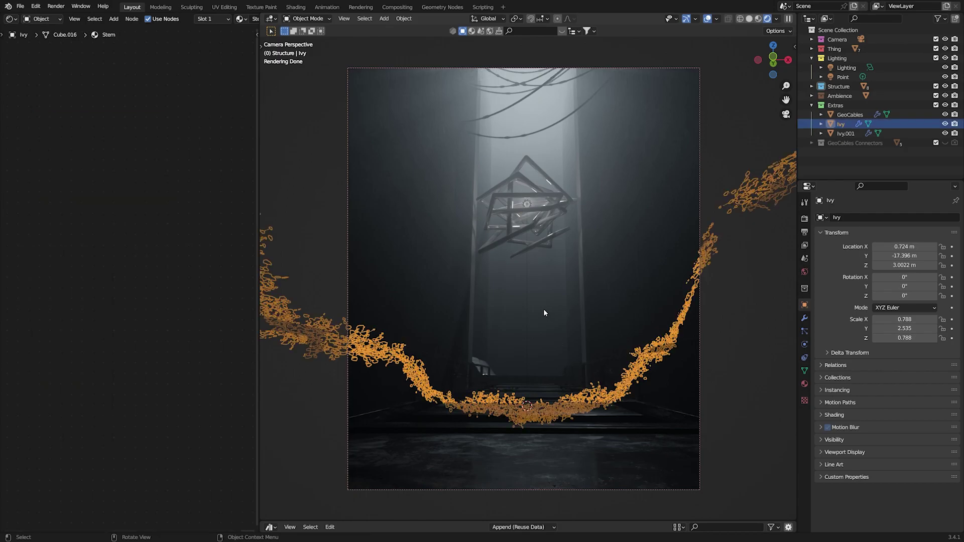
click(540, 171)
click(535, 133)
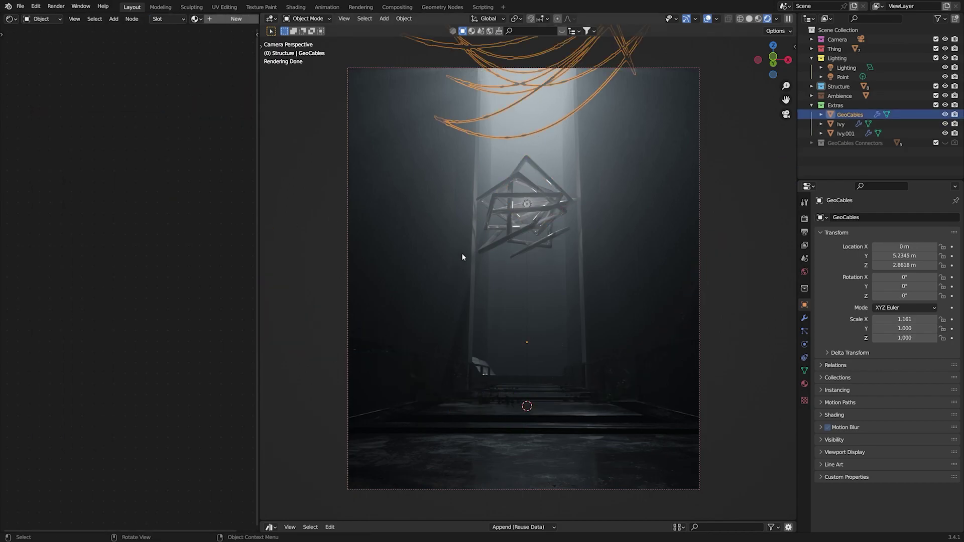
click(538, 274)
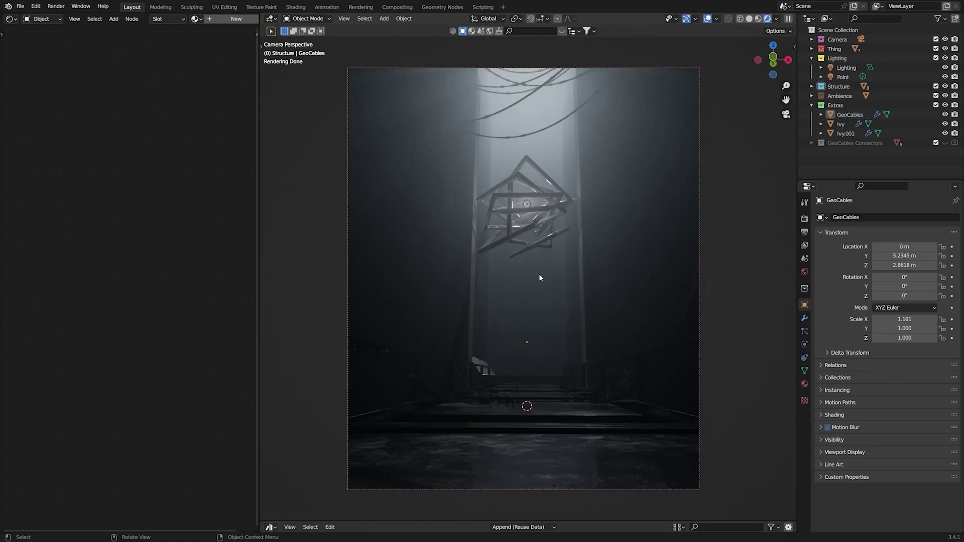
- Examine the Cable Material choices in the GeoCables modifier, and select the Fog object
click(542, 135)
click(805, 319)
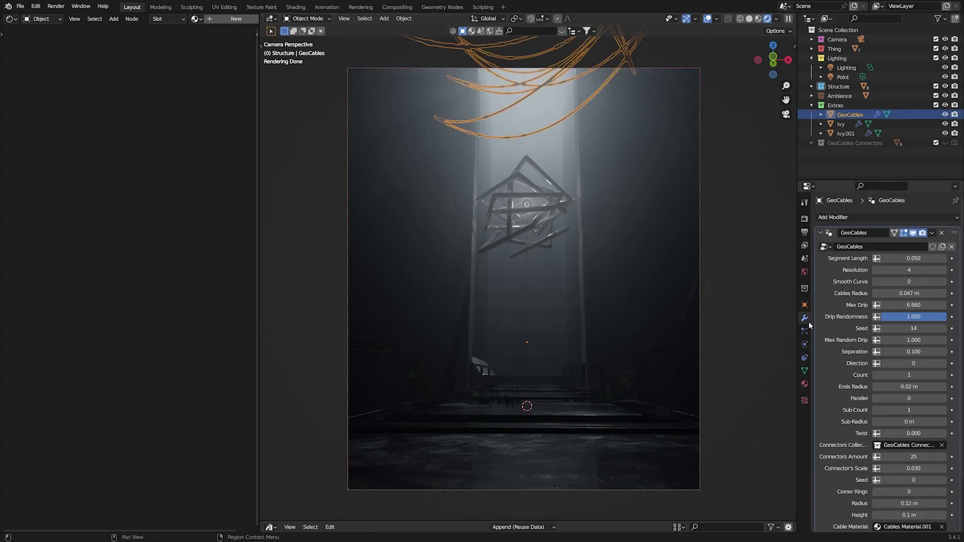
scroll(870, 473, down, 3)
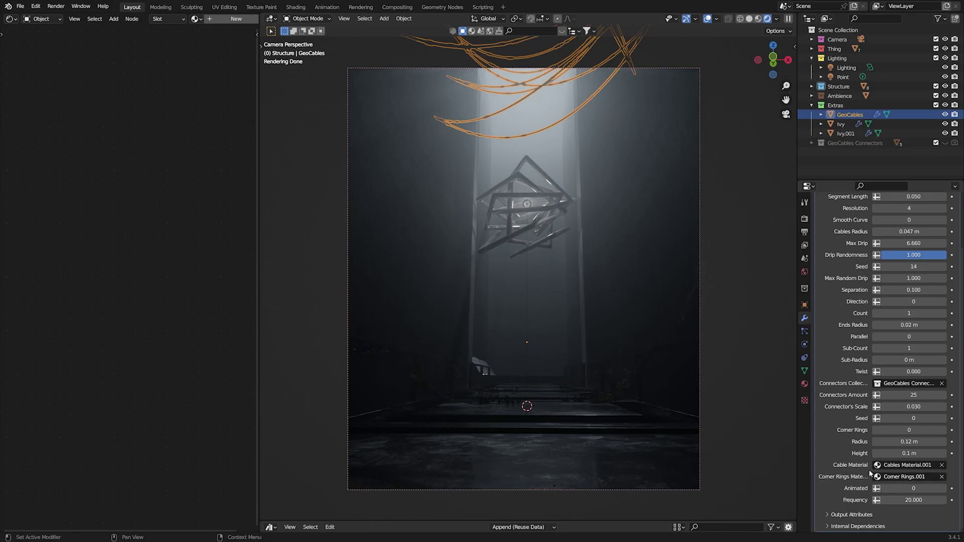
click(897, 468)
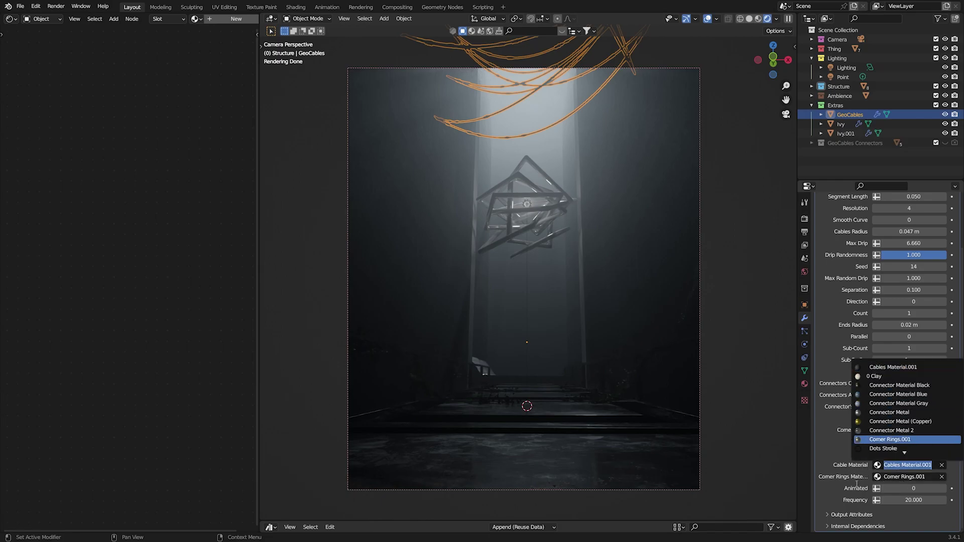
click(840, 349)
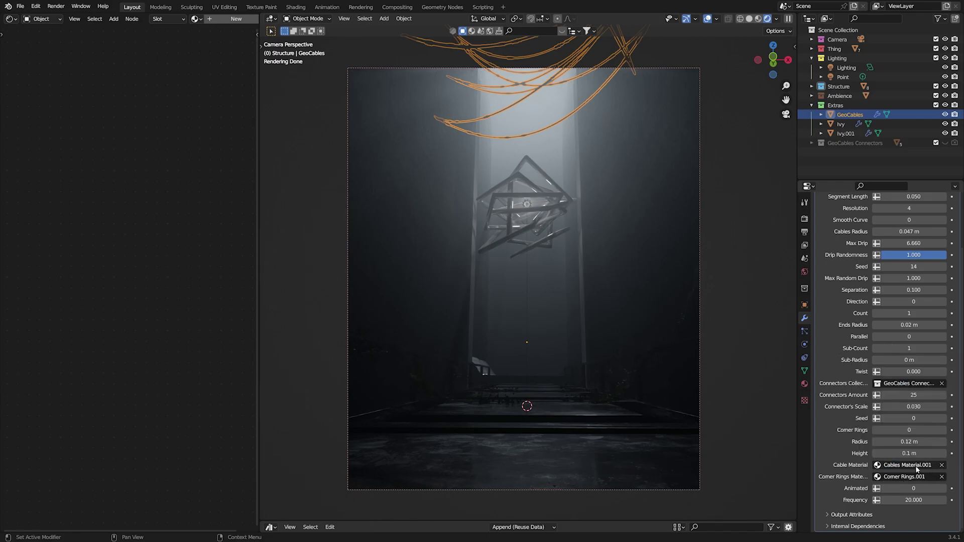
click(561, 152)
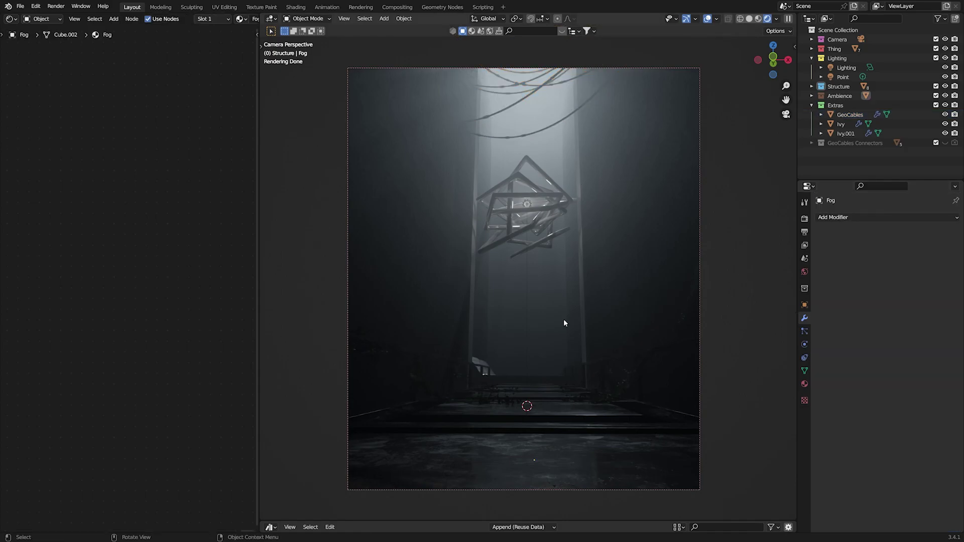